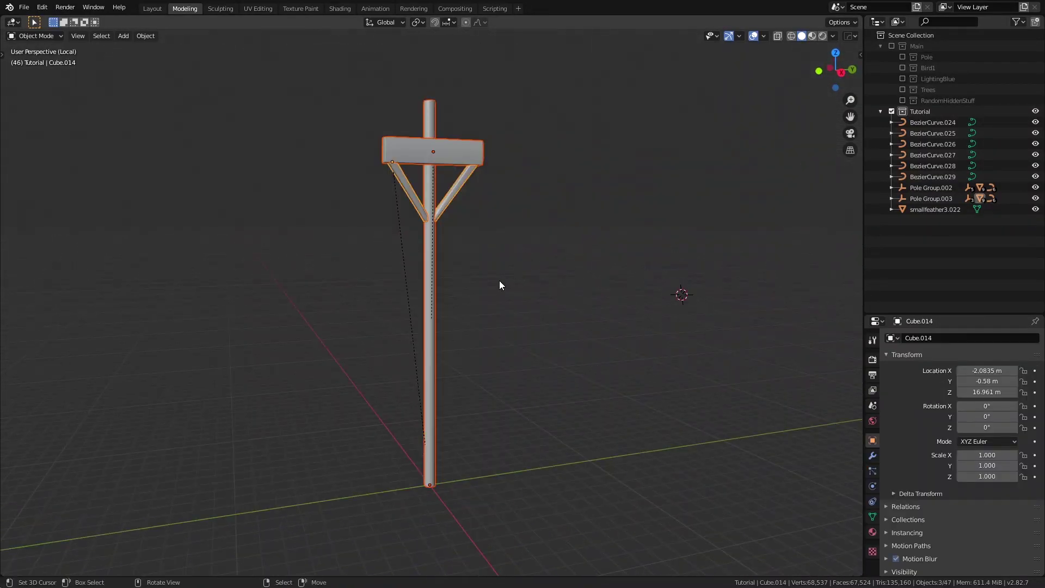
Step: Move one edge at the far end of the isolated pole's crossbeam about 0.08 m along the X axis
scroll(498, 280, up, 4)
shift+middle_drag(500, 152, 523, 392)
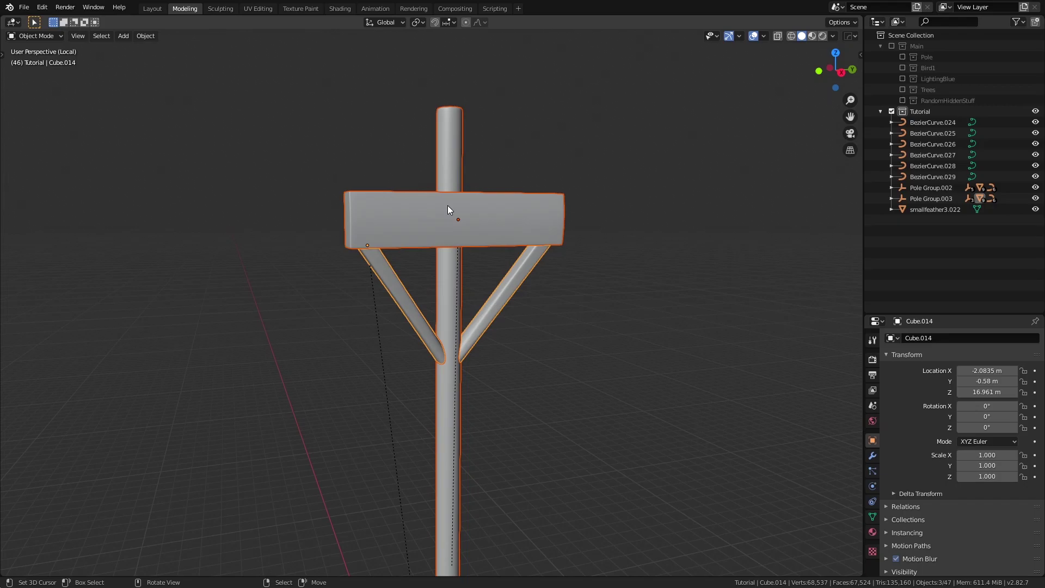
click(458, 192)
middle_drag(460, 195, 649, 219)
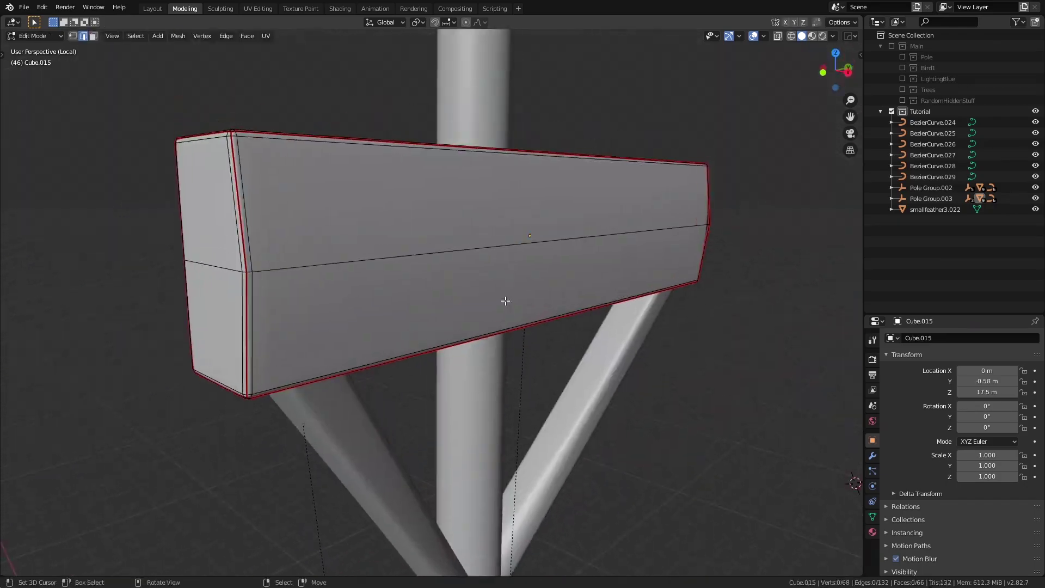
middle_drag(504, 301, 508, 298)
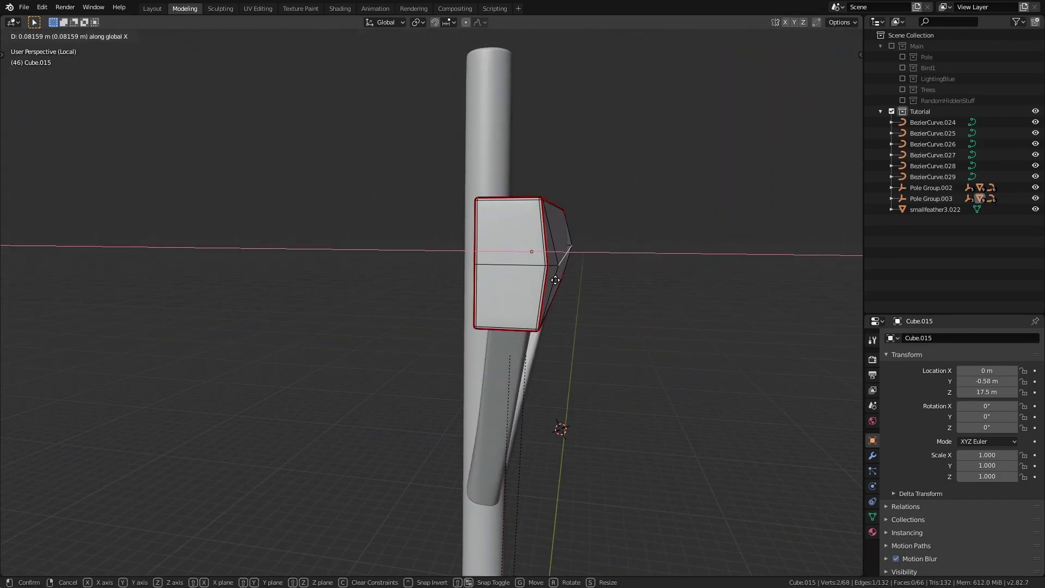
middle_drag(550, 279, 550, 222)
key(Tab)
Step: Examine the diagonal braces under the crossbeam and the modifiers applied to them
click(404, 310)
key(KP_Divide)
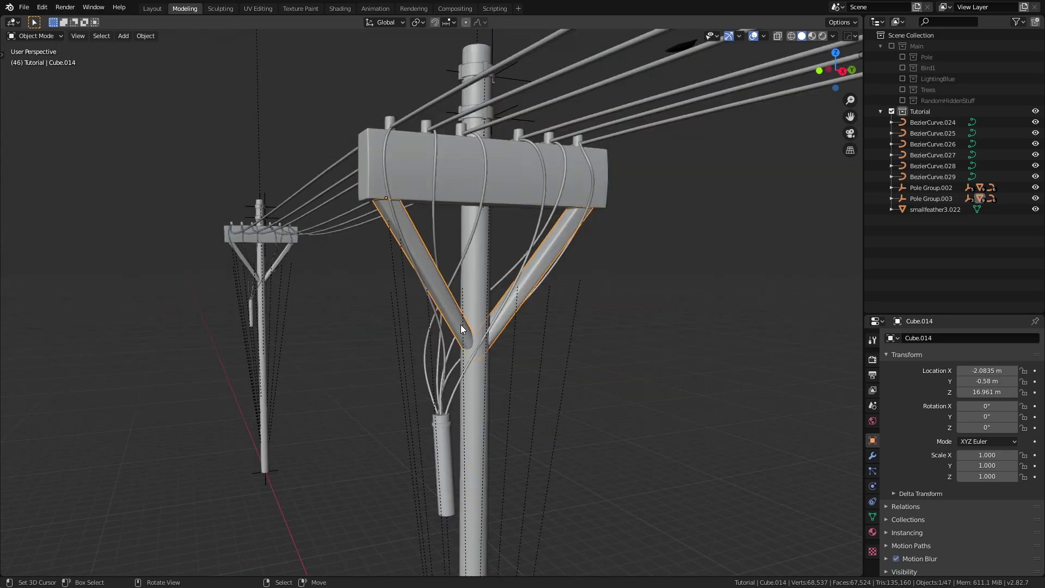
key(KP_Divide)
scroll(464, 325, down, 3)
click(872, 455)
click(959, 354)
click(959, 355)
middle_drag(437, 375, 479, 378)
scroll(536, 373, down, 1)
middle_drag(561, 373, 533, 359)
scroll(581, 375, down, 3)
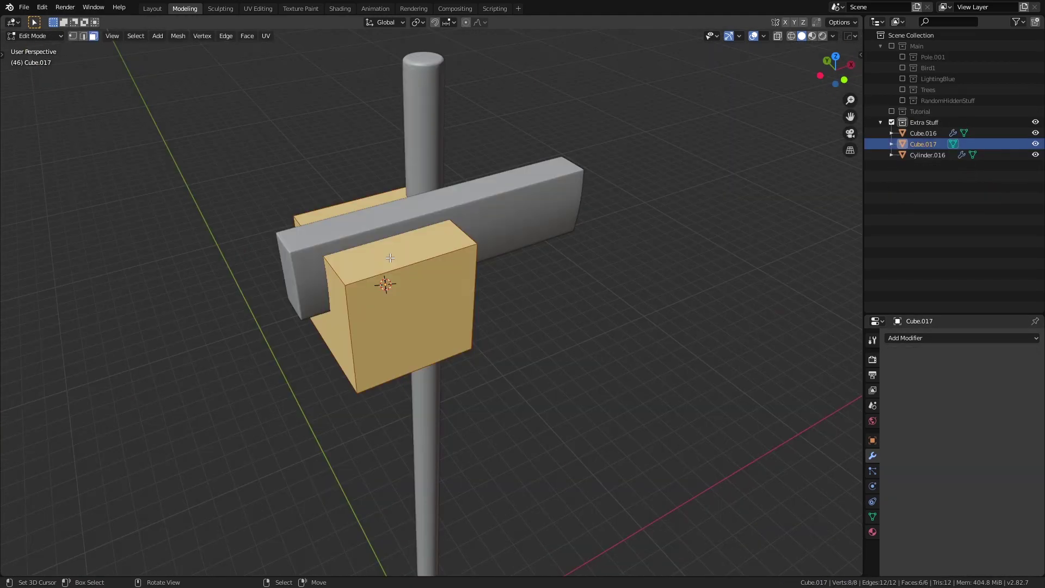
Step: Scale the new cube around the crossbeam along the X axis as the start of a diagonal brace
key(Tab)
middle_drag(392, 283, 448, 301)
key(x)
click(402, 230)
key(Tab)
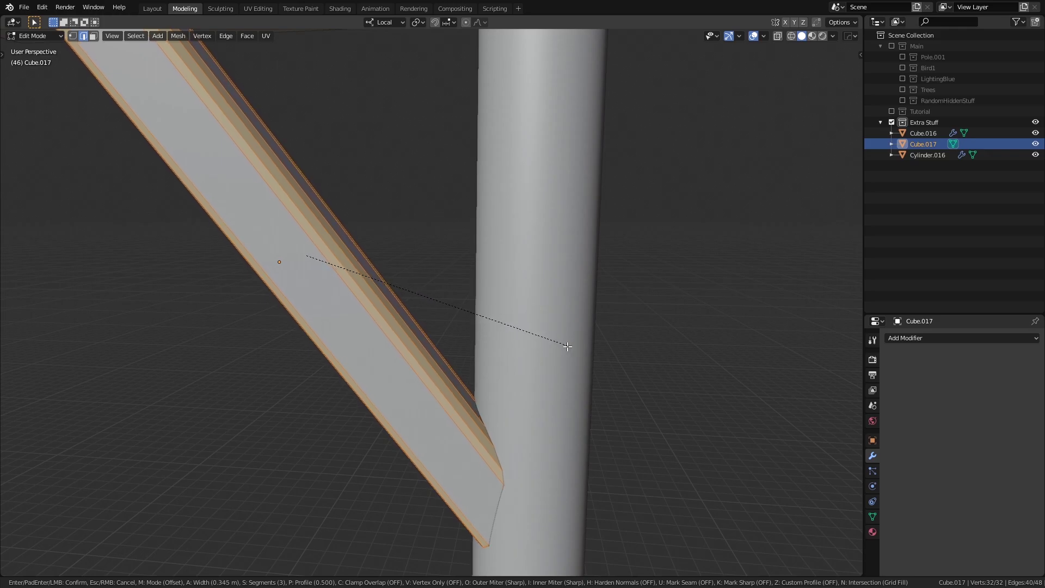
Step: Bevel the brace's edges with 3 segments and a width of about 0.345 m, and isolate the brace
click(566, 343)
key(KP_Divide)
scroll(505, 231, up, 3)
Step: Select the vertex loop around the brace's lower end and shape it into a circle with the Circle tool
key(1)
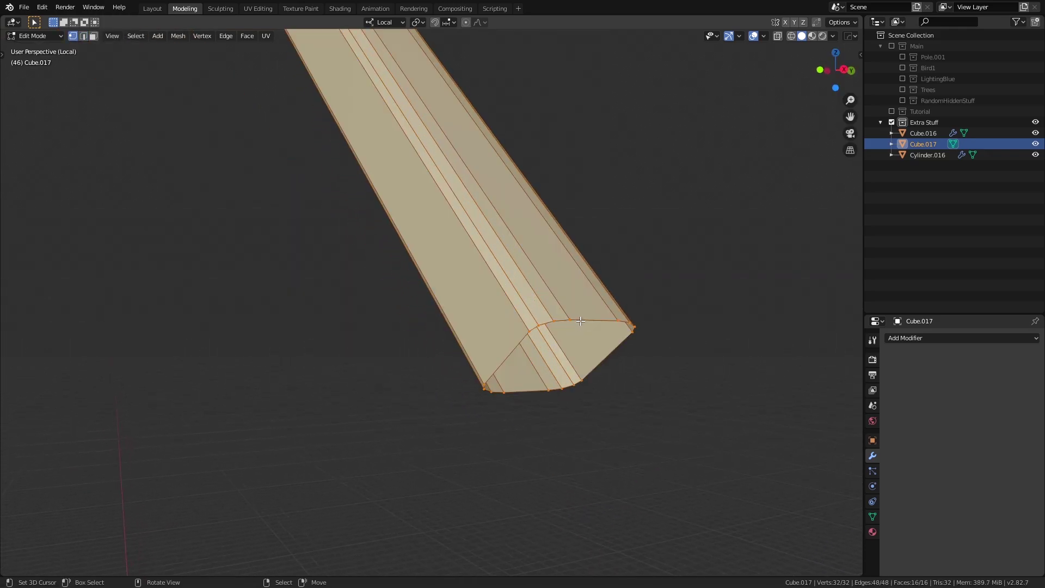
alt+right_click(581, 322)
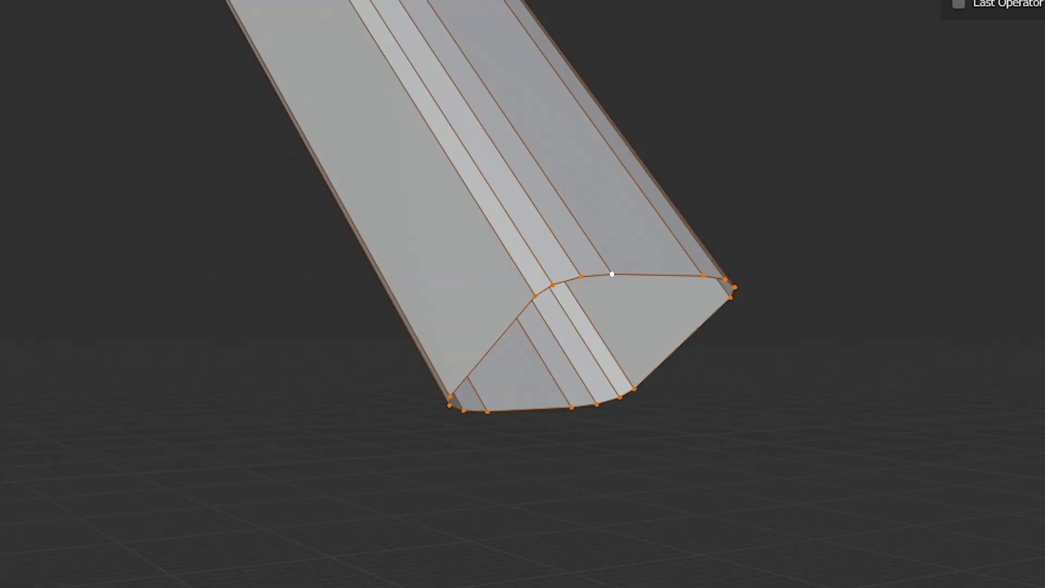
key(n)
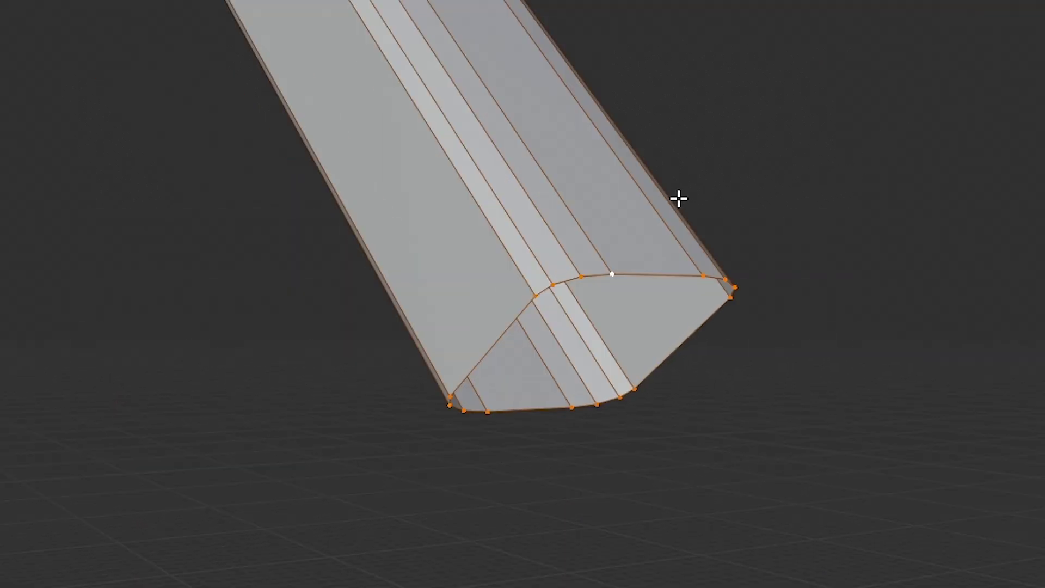
right_click(679, 199)
mouse_move(647, 180)
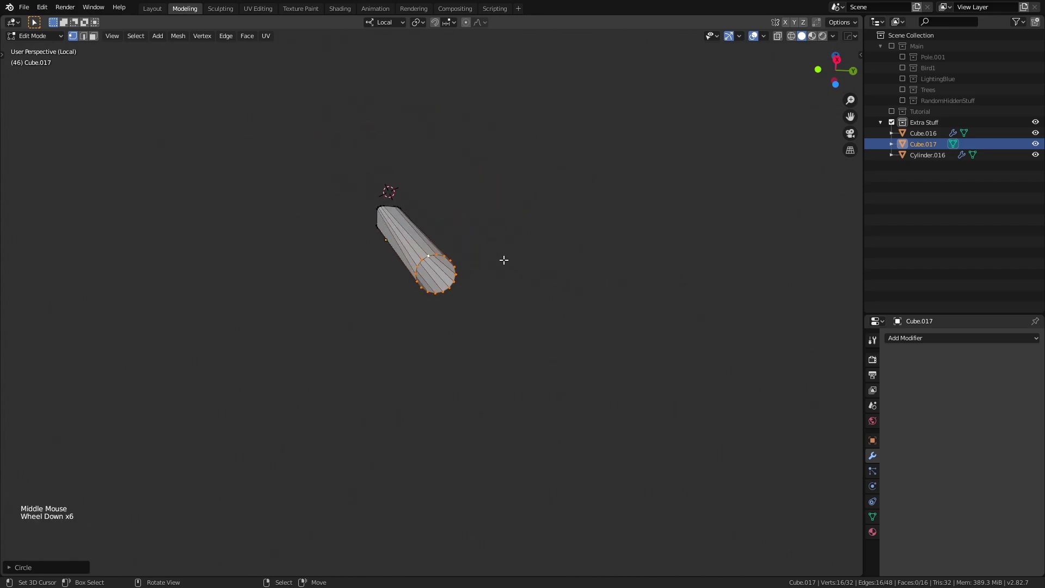
middle_drag(504, 261, 601, 332)
scroll(603, 327, up, 2)
scroll(605, 325, down, 2)
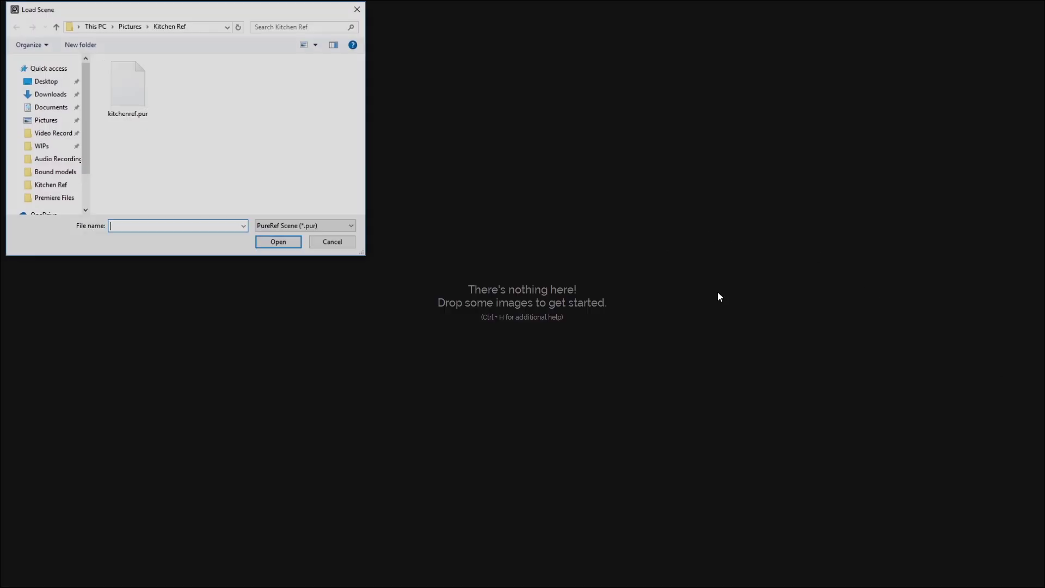
Step: Load the reference scene kitchenref.pur in PureRef and examine the utility pole and bird images
double_click(132, 111)
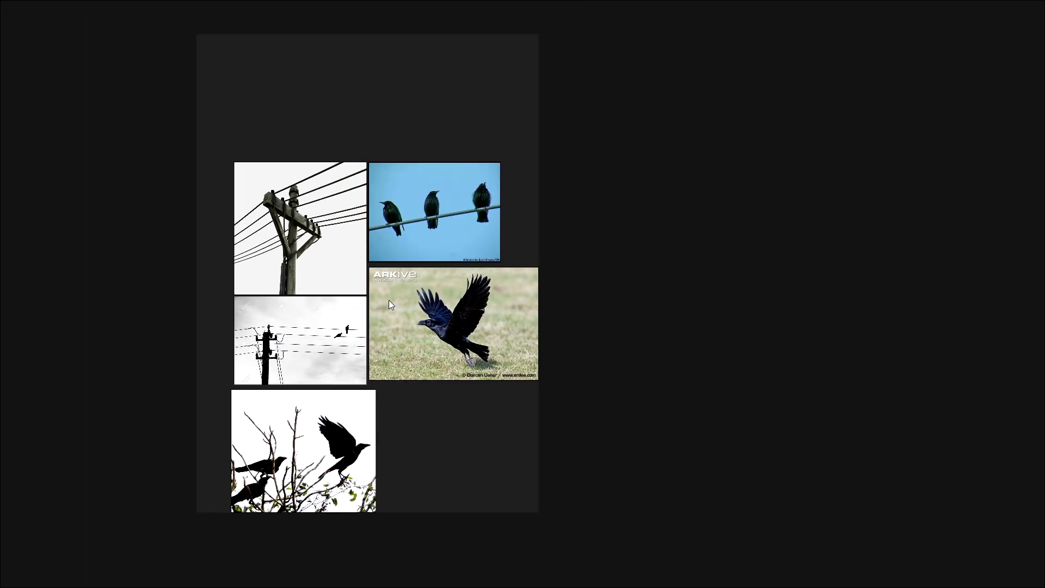
middle_drag(391, 305, 507, 306)
scroll(505, 304, down, 10)
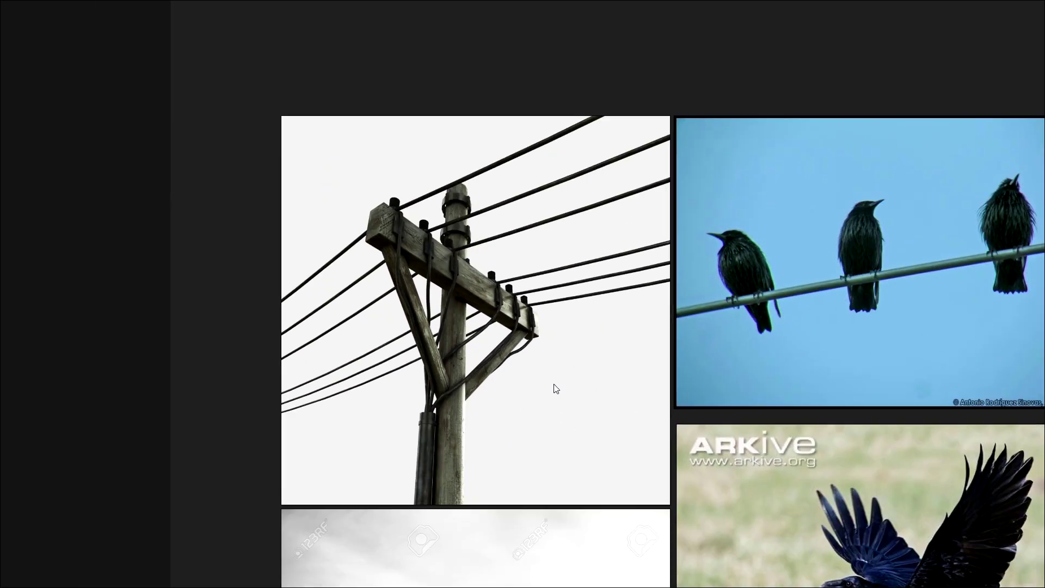
middle_drag(543, 370, 523, 235)
scroll(548, 357, down, 3)
middle_drag(549, 357, 511, 411)
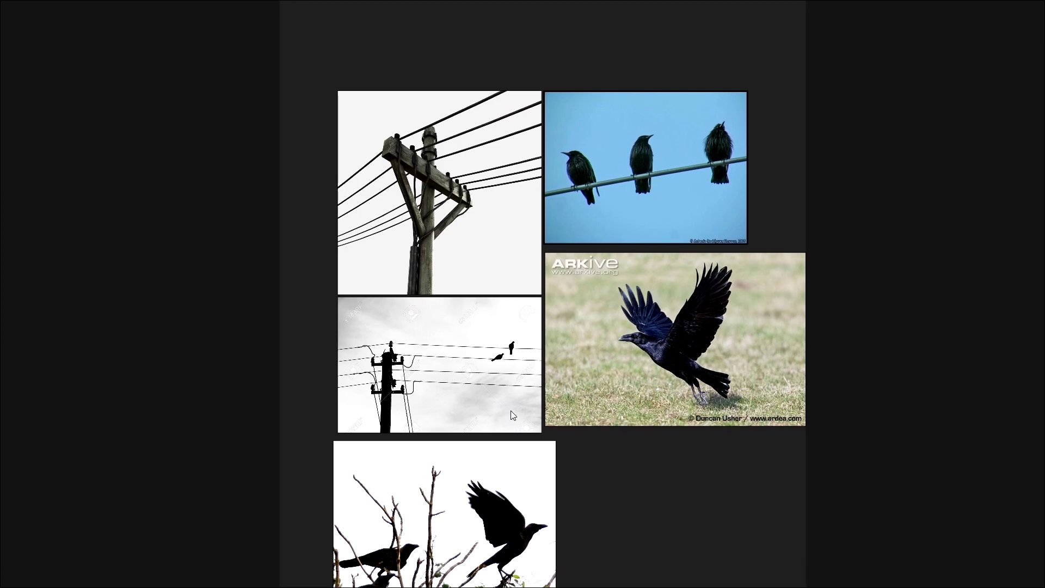
scroll(511, 410, up, 5)
middle_drag(502, 465, 549, 498)
middle_drag(601, 388, 407, 303)
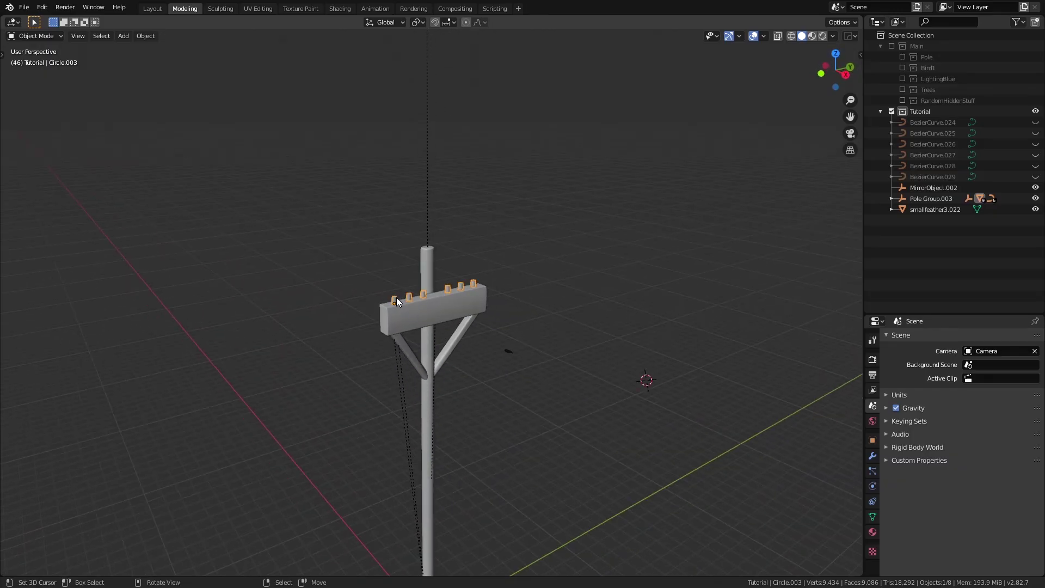
Step: Switch to Blender, select the top rim and collar edge loops of the end insulator's mesh, and examine it in isolation
scroll(452, 338, up, 7)
scroll(412, 364, up, 3)
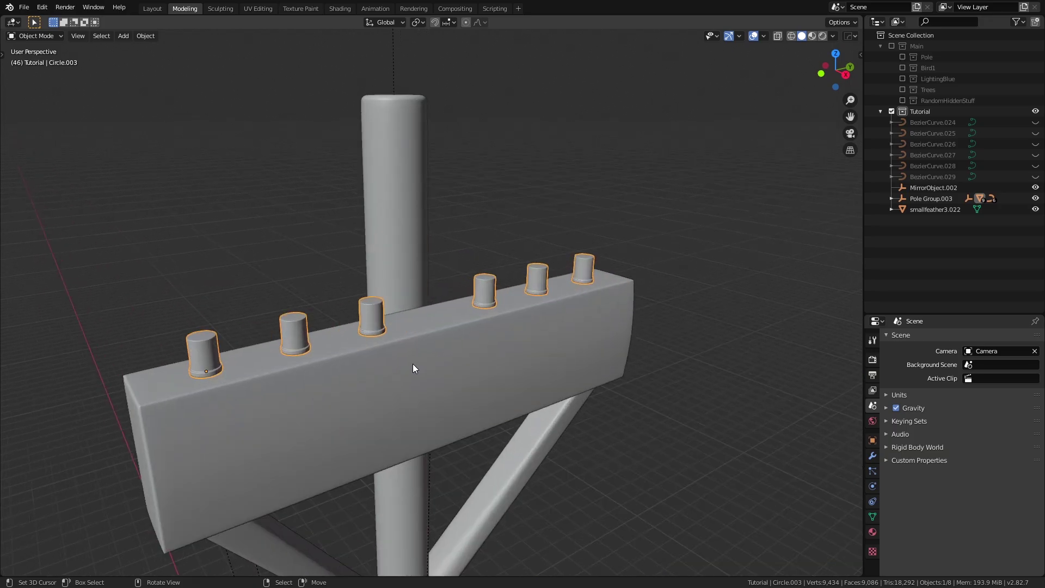
shift+middle_drag(413, 364, 689, 321)
key(Tab)
shift+middle_drag(354, 382, 394, 372)
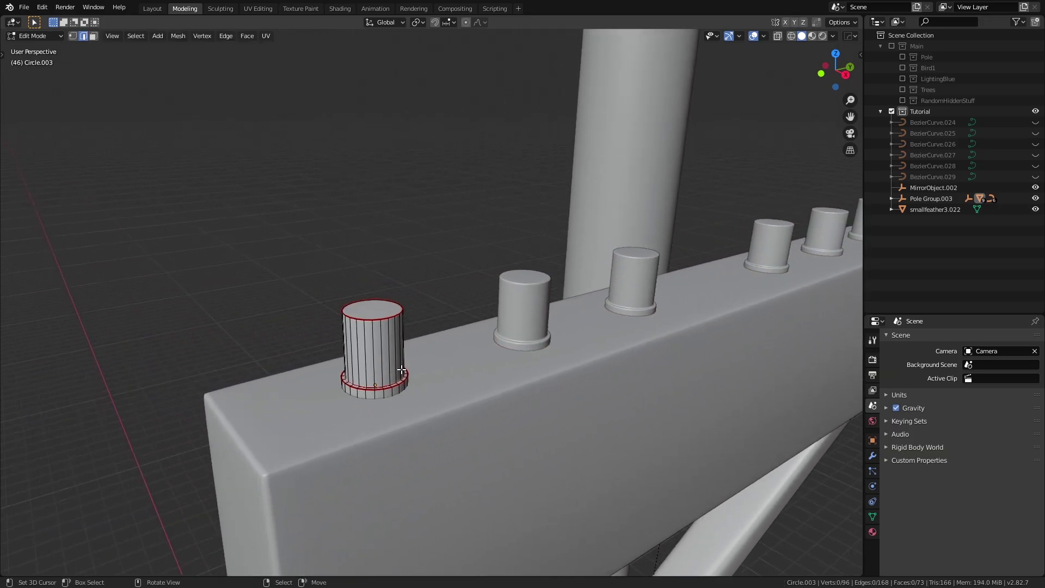
scroll(394, 372, up, 2)
alt+click(356, 327)
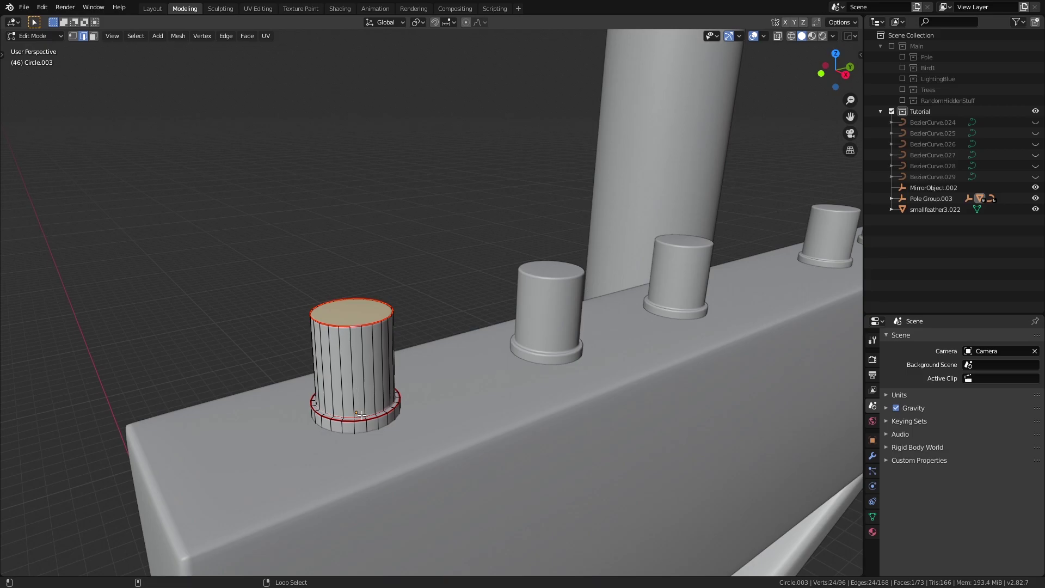
alt+shift+click(361, 430)
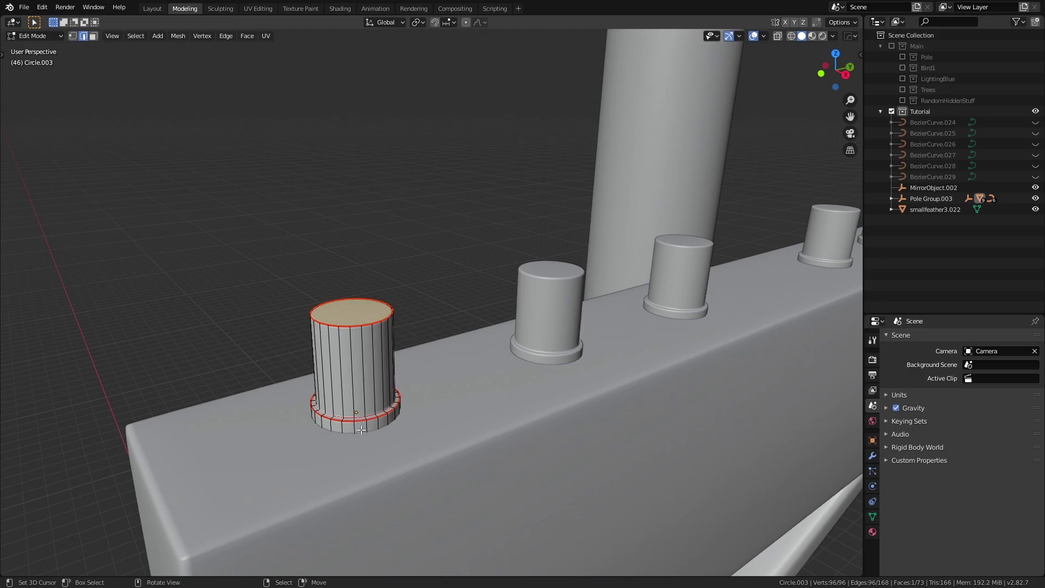
key(KP_Divide)
scroll(392, 415, up, 3)
middle_drag(381, 420, 472, 406)
scroll(446, 417, up, 1)
scroll(433, 421, up, 2)
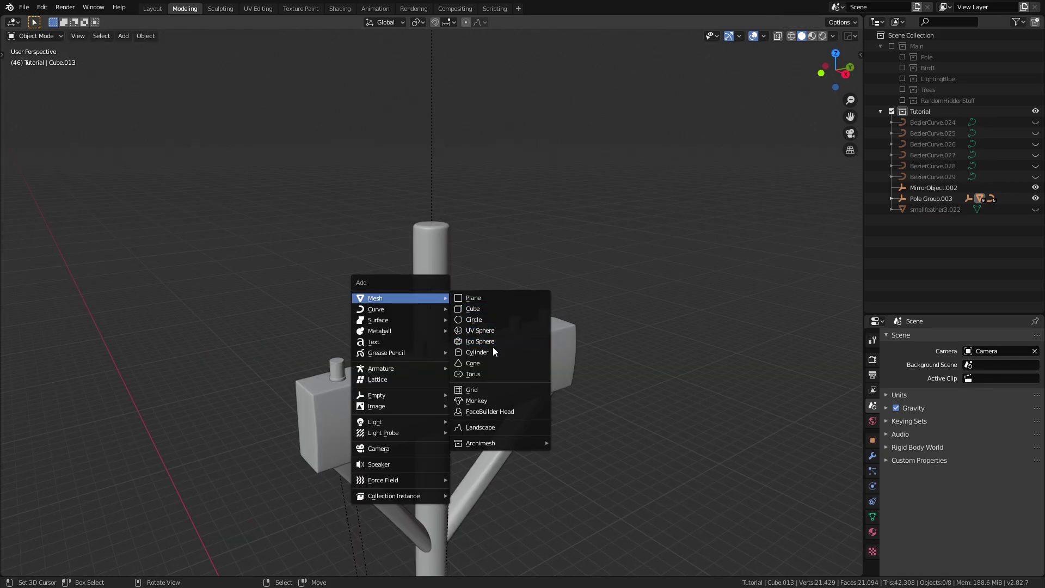
Step: Add a cylinder at the 3D cursor around the pole's upper part, with the cap fill type set to Nothing
click(486, 353)
scroll(657, 409, up, 2)
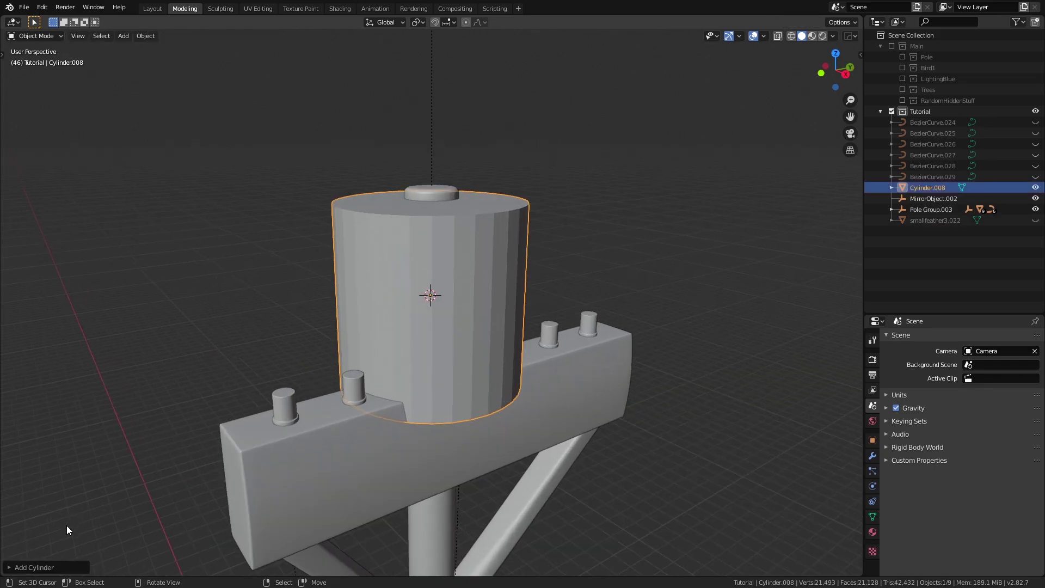
click(10, 569)
click(101, 472)
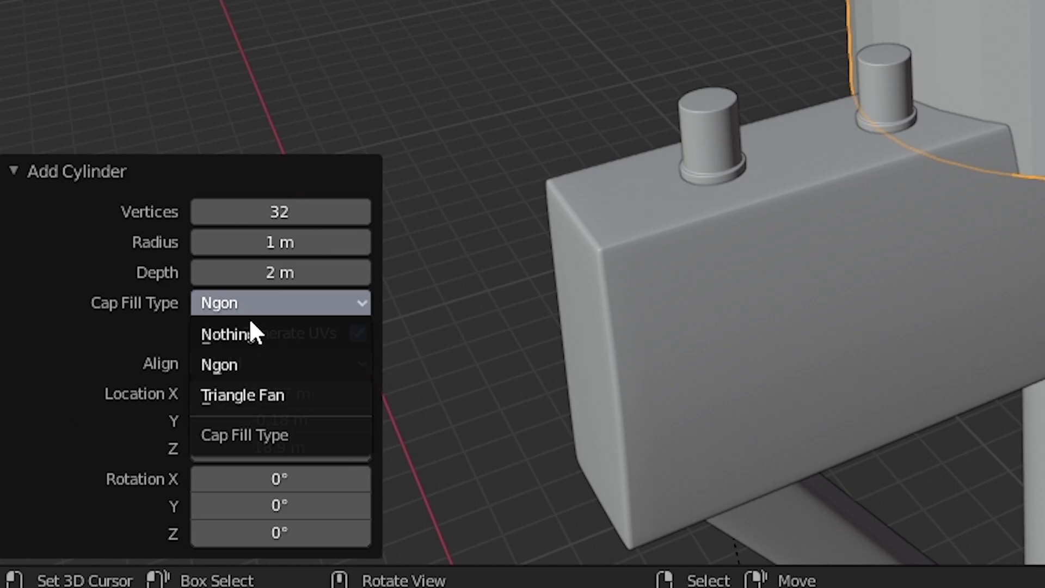
click(230, 335)
Step: Scale the open cylinder uniformly to 0.3 so it fits closely around the pole
middle_drag(756, 303, 680, 338)
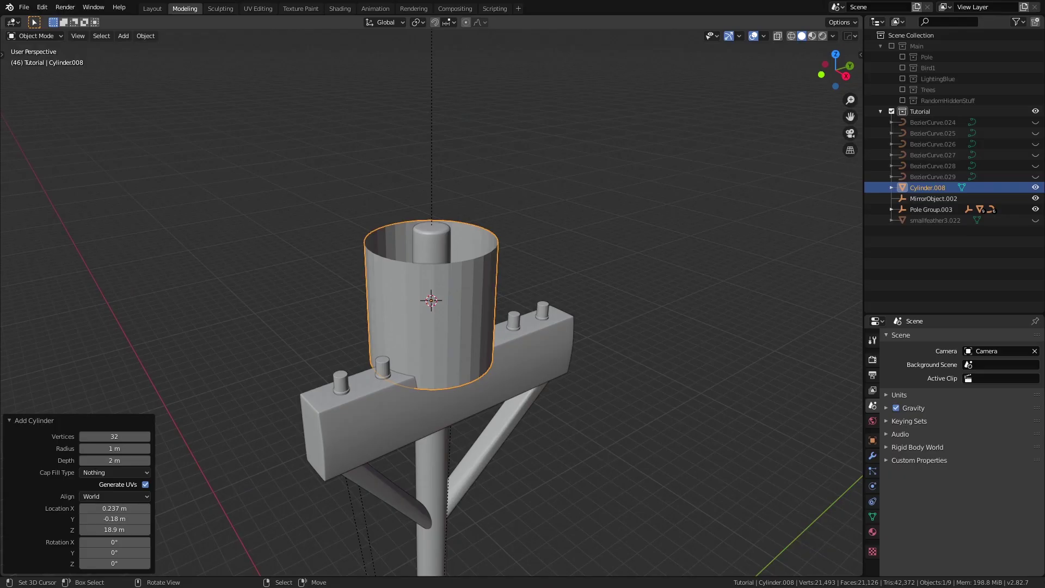
key(s)
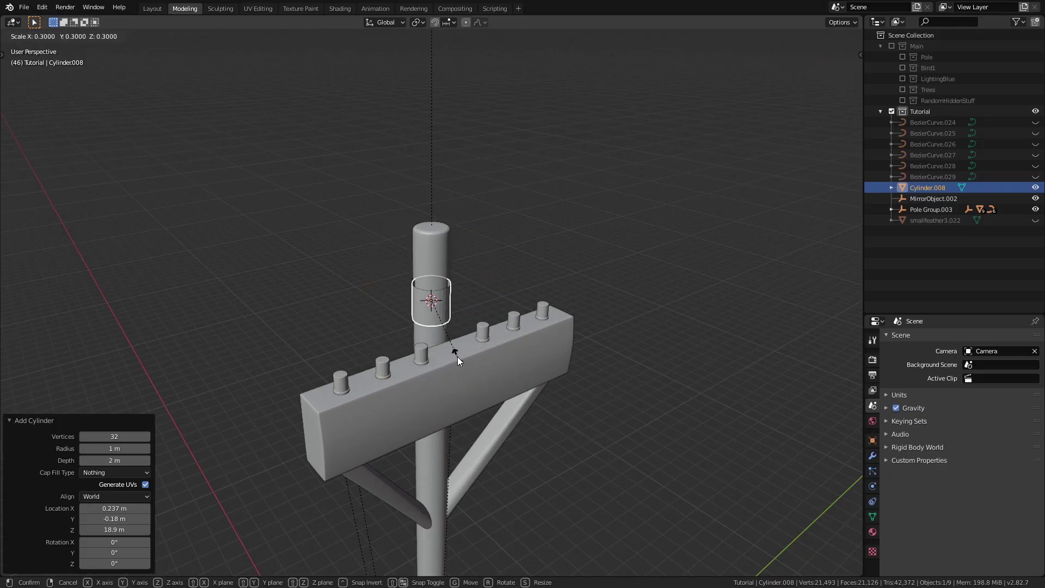
click(460, 359)
key(KP_7)
scroll(468, 362, up, 4)
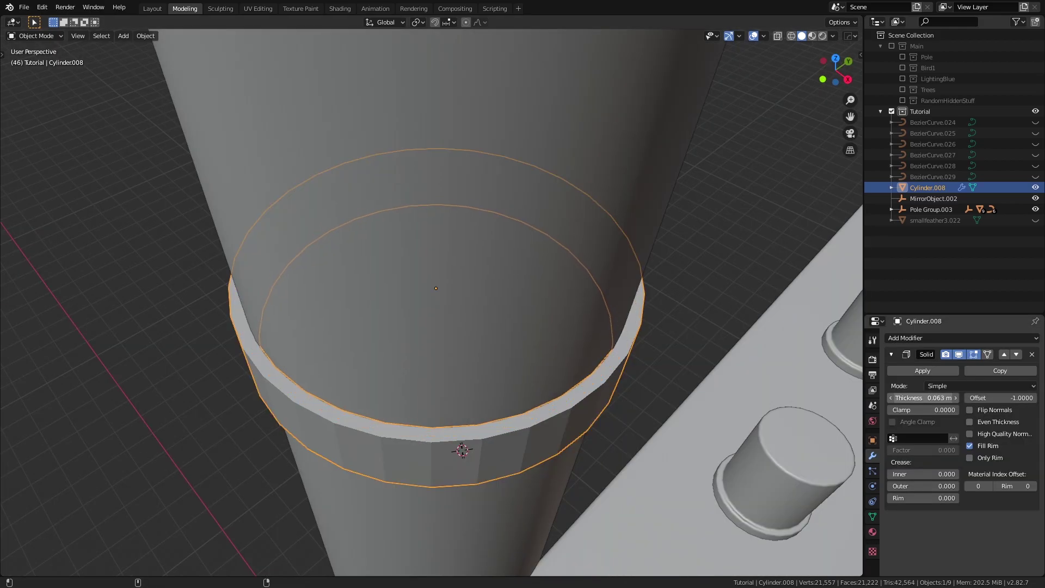
Step: Set the Solidify thickness of the ring around the pole to 0.07 m
drag(924, 398, 935, 398)
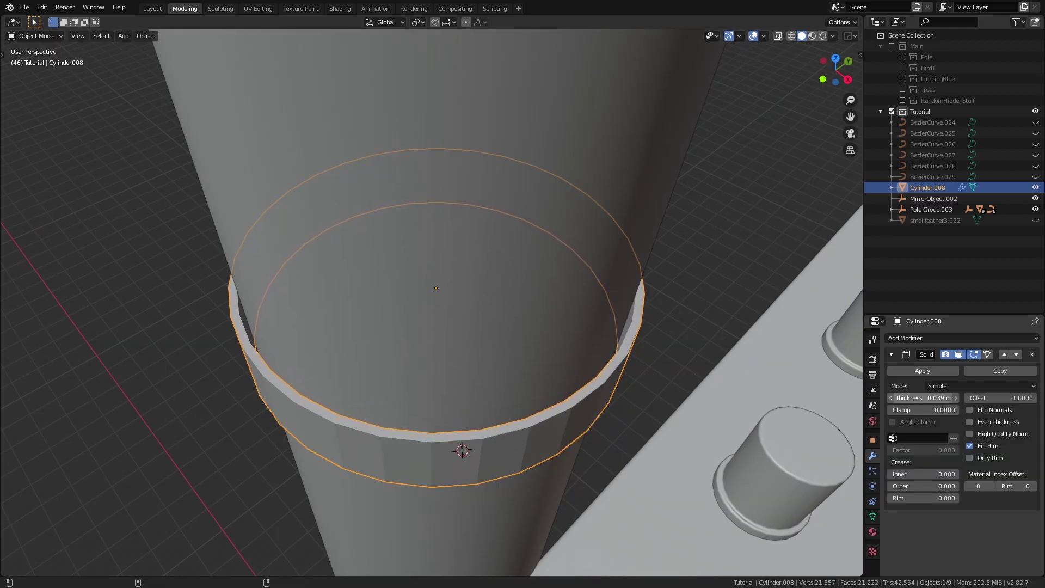
scroll(605, 397, down, 2)
middle_drag(604, 397, 644, 389)
drag(930, 398, 931, 399)
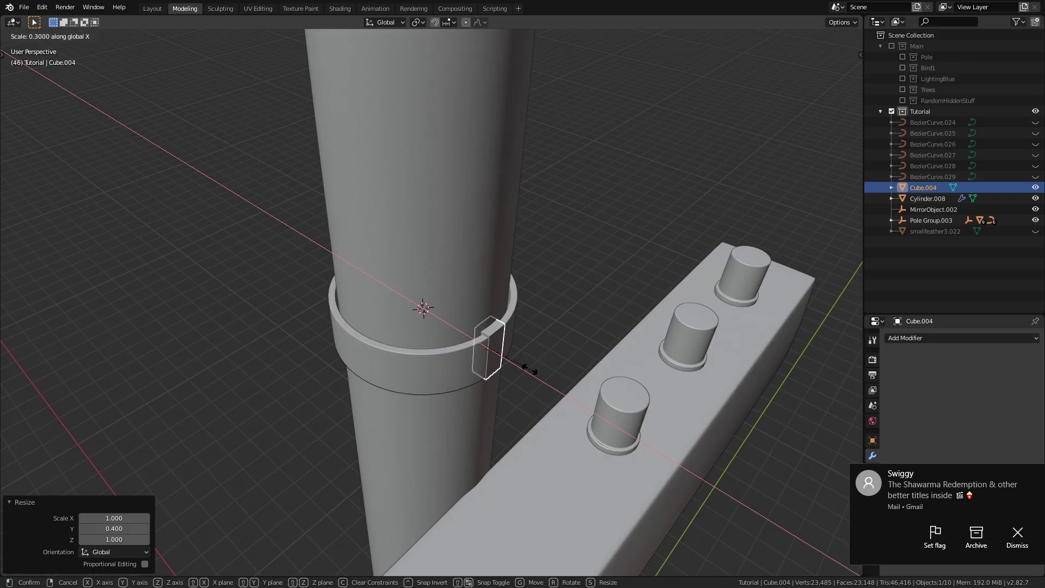
Step: Scale the small block on the ring to 0.3 along the X axis and move it about 0.02 m along X
key(x)
key(x)
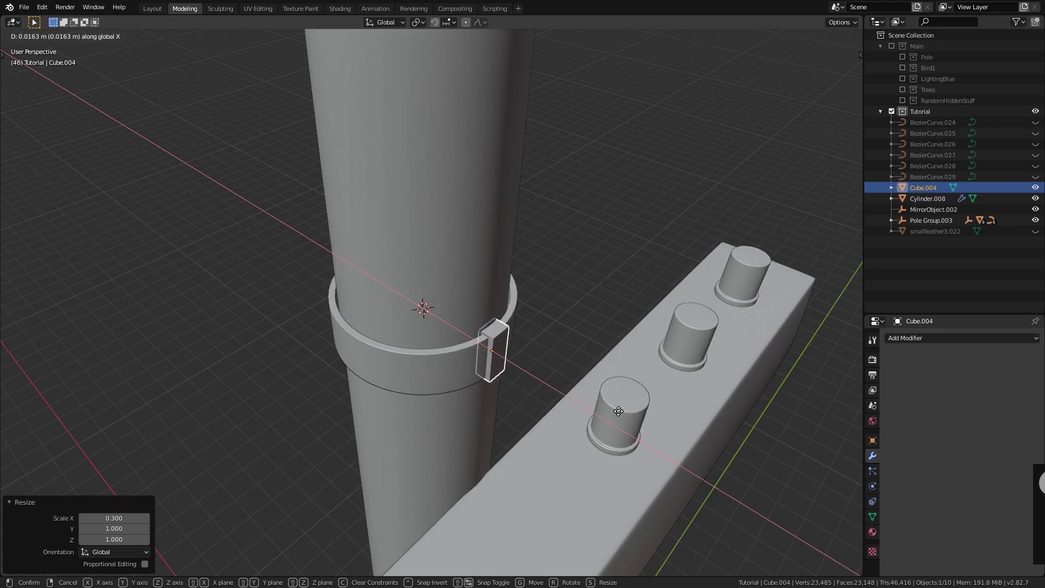
click(619, 411)
Step: Scale the block along the Z axis so it is slightly taller than the ring
middle_drag(619, 411, 480, 343)
key(s)
key(z)
click(626, 365)
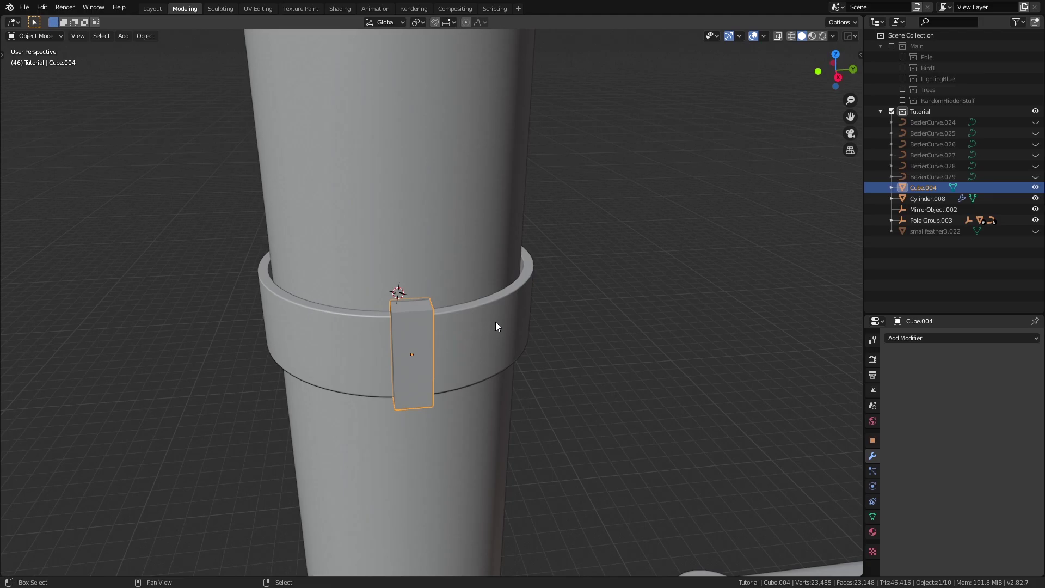
Step: Isolate the ring and block together from the rest of the scene, and select only the block
shift+click(498, 322)
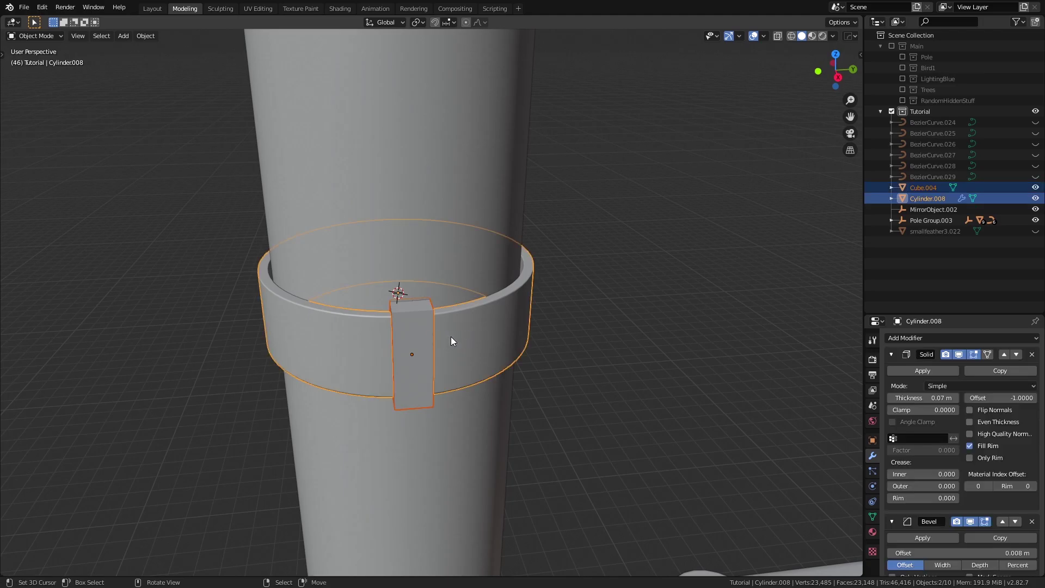
key(KP_Divide)
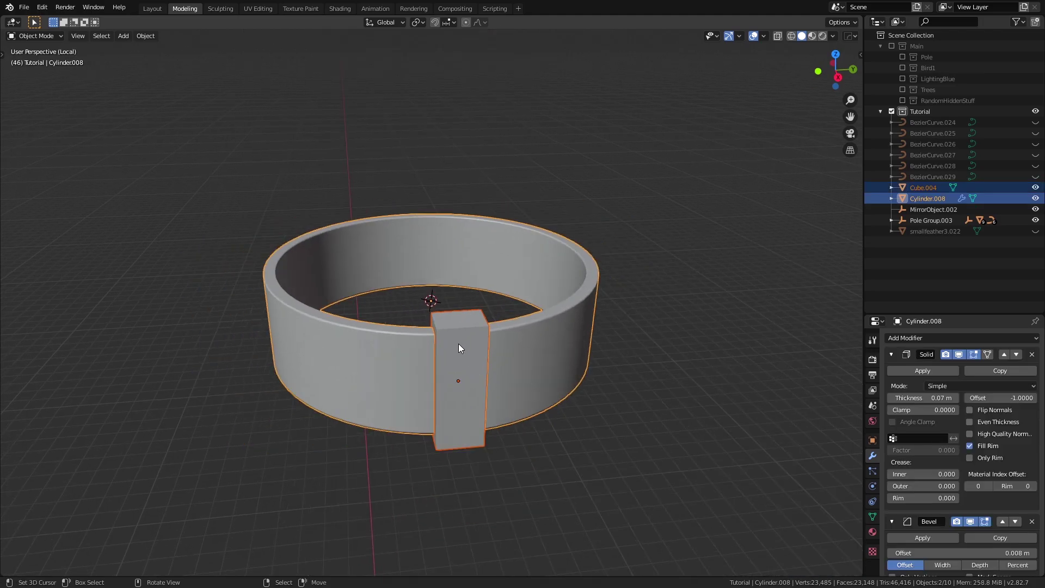
click(458, 344)
middle_drag(472, 353, 492, 388)
Step: Add an Array modifier to the block and set its count to 4
click(895, 339)
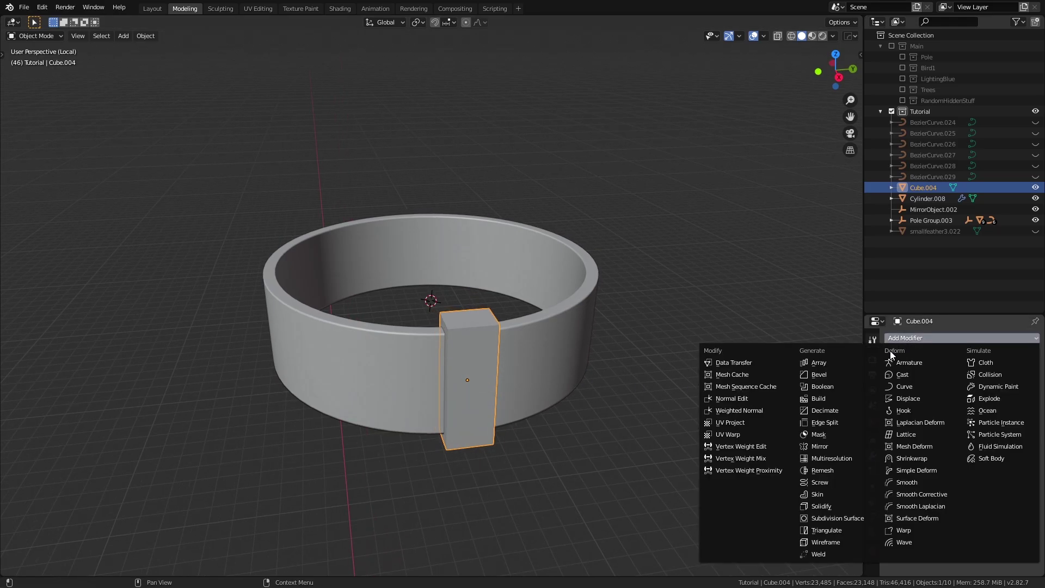
click(826, 361)
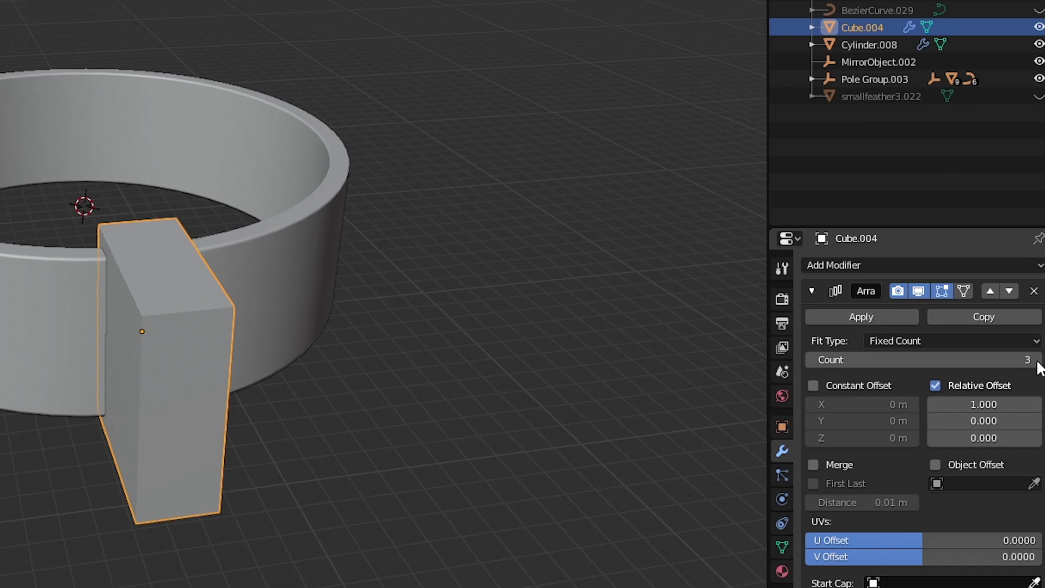
click(1034, 398)
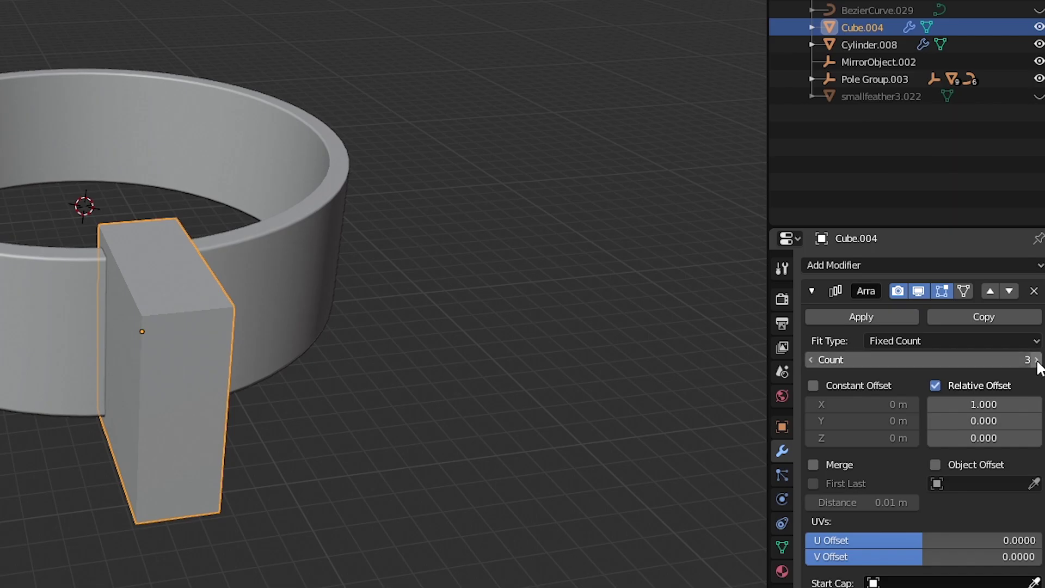
click(1034, 397)
scroll(643, 415, down, 2)
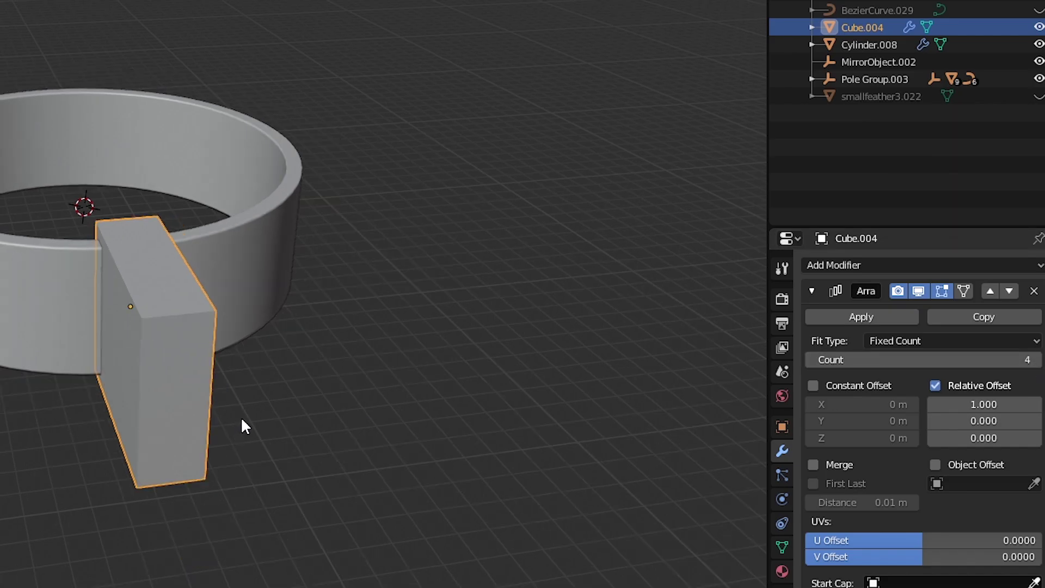
Step: Switch the block's array from relative to object offset and add a plain-axes empty as its offset object
click(934, 386)
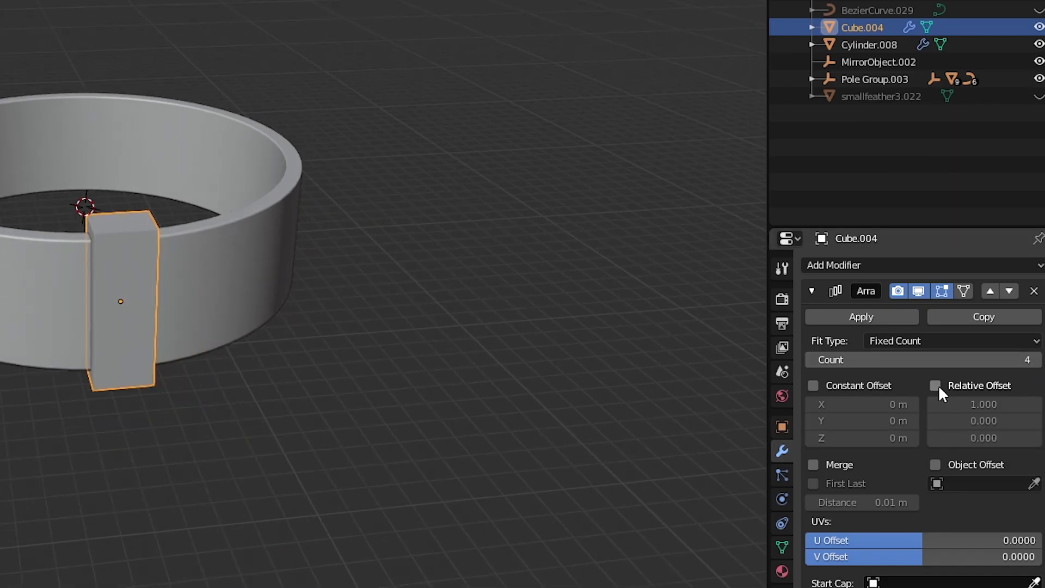
click(934, 463)
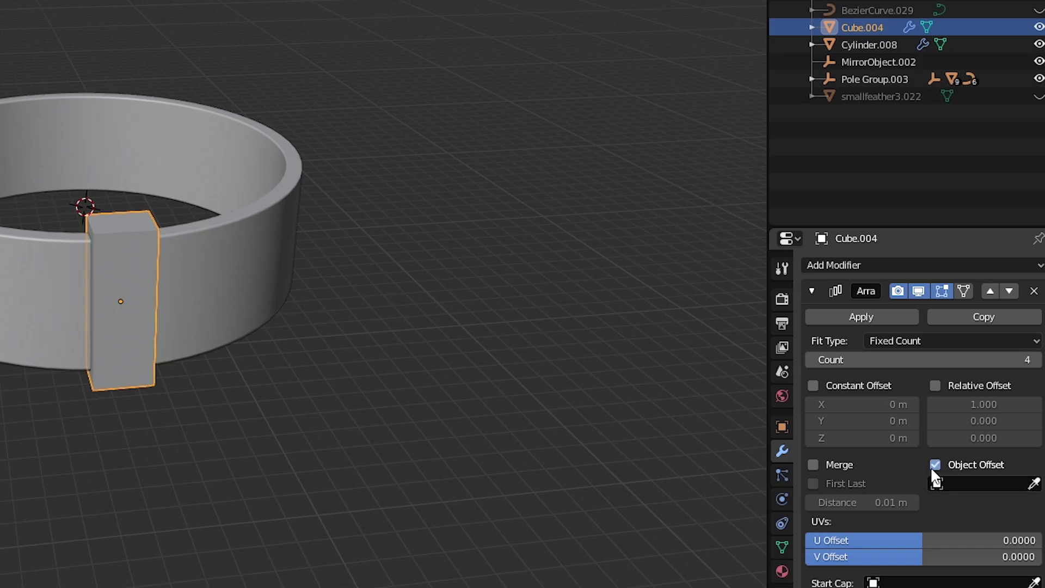
key(shift+a)
mouse_move(159, 249)
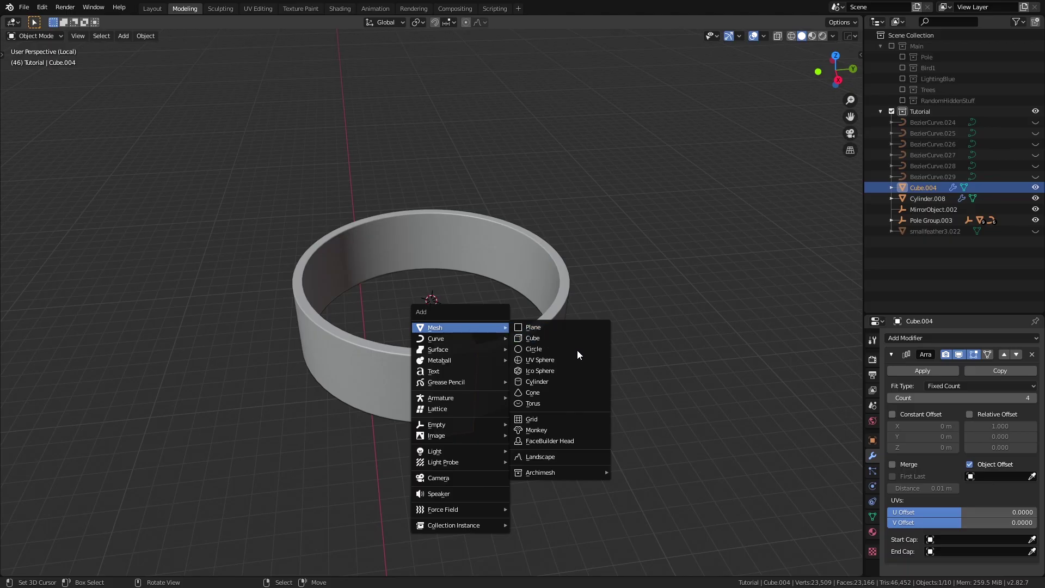
mouse_move(445, 425)
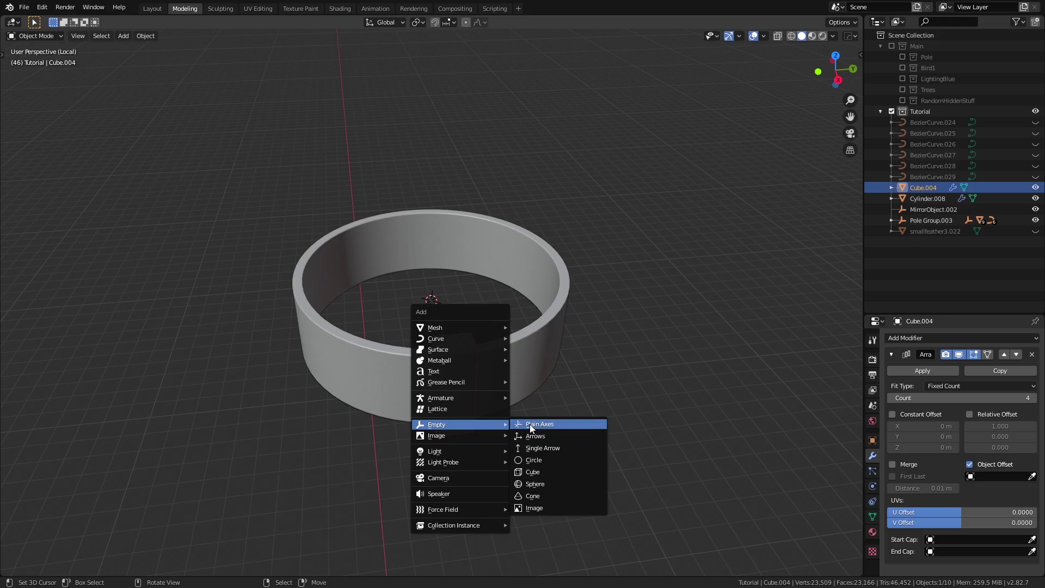
click(547, 428)
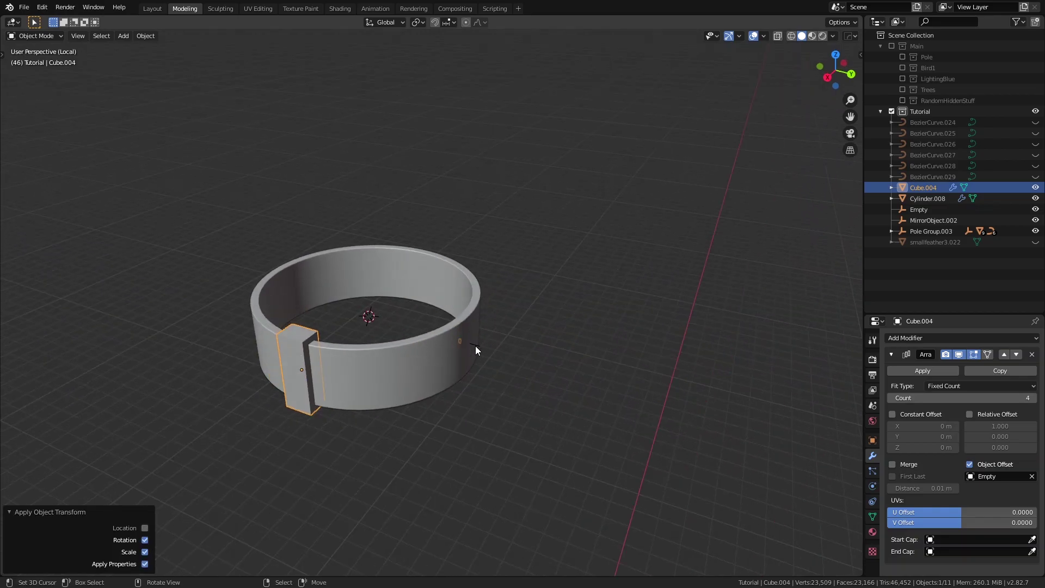
Step: Rotate the empty 90° around Z so the four blocks are spread evenly around the ring
click(475, 346)
right_click(476, 348)
key(alt+s)
middle_drag(490, 351, 543, 385)
key(r)
key(z)
ctrl+click(519, 294)
key(KP_7)
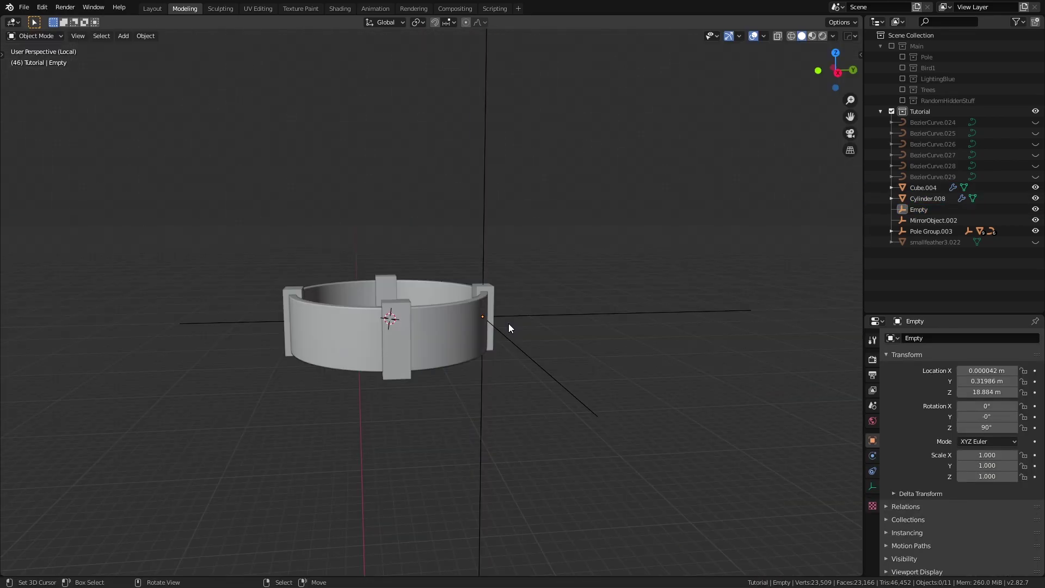
Step: Return to the full scene and apply the Array modifier on the ring's blocks
key(KP_Divide)
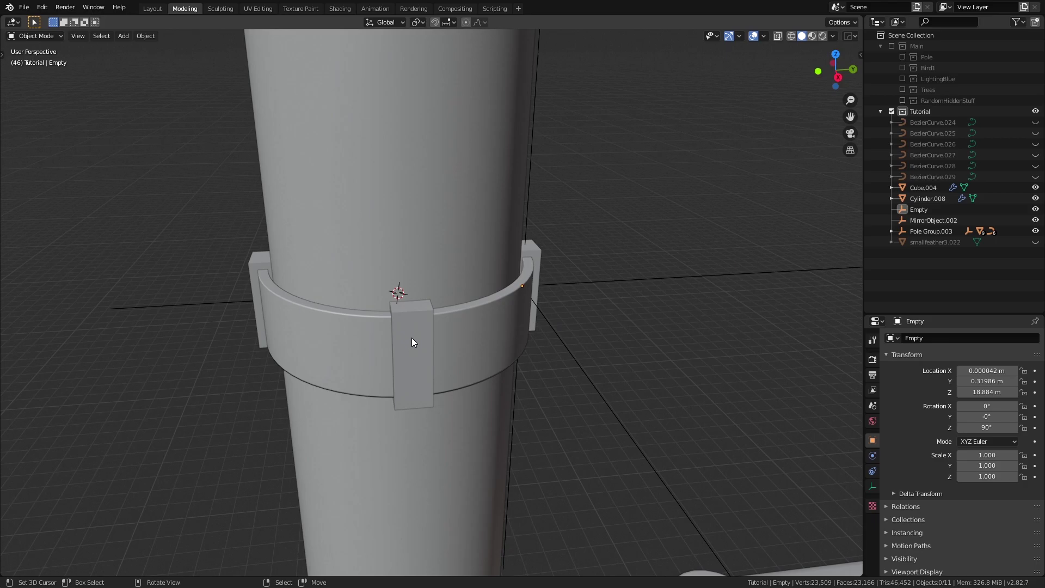
click(412, 339)
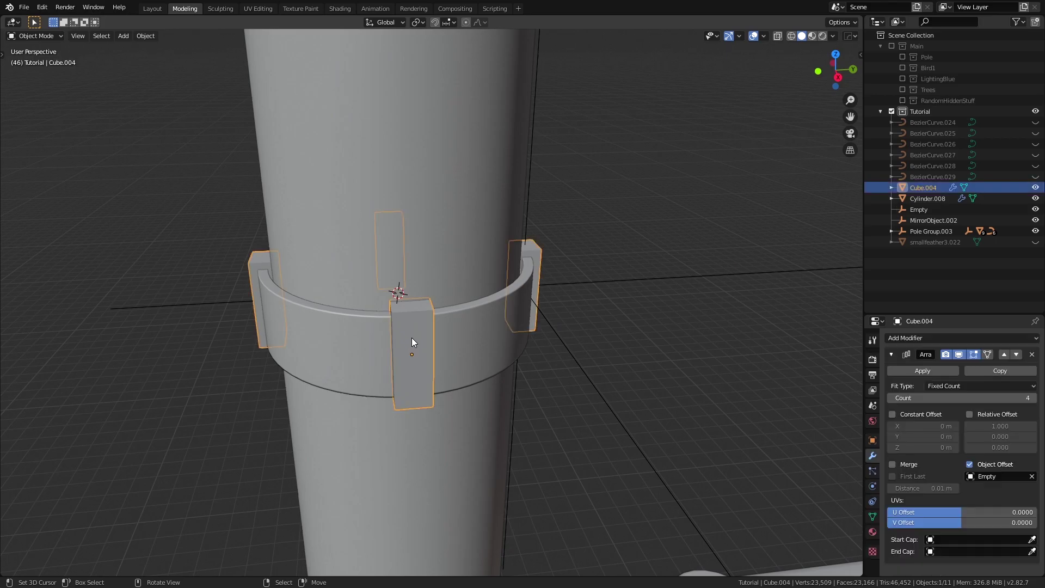
click(924, 371)
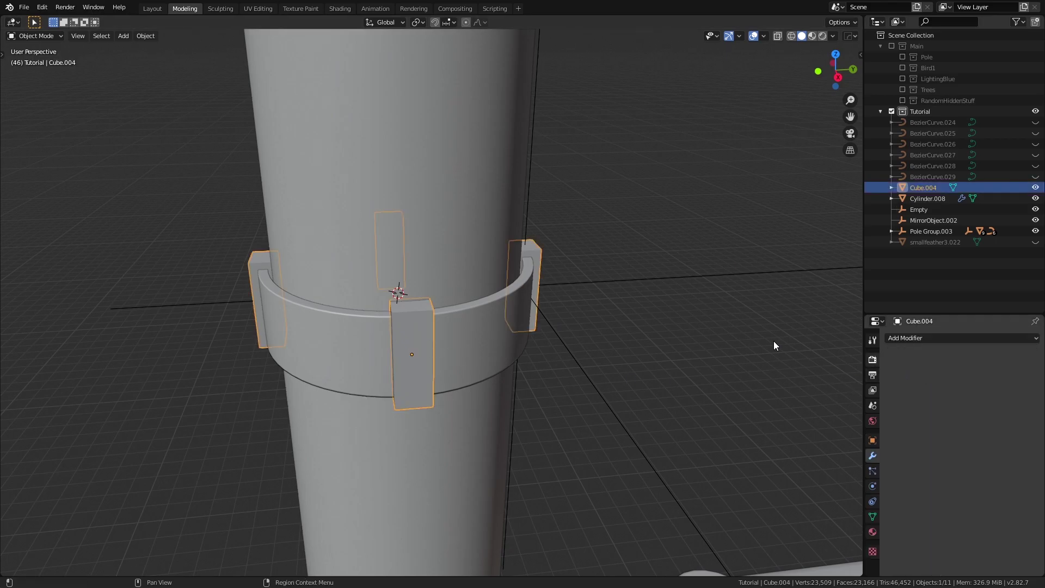
Step: Delete the empty that controlled the block array
scroll(589, 305, down, 5)
middle_drag(576, 315, 449, 345)
scroll(577, 352, up, 3)
scroll(491, 353, down, 2)
key(alt+a)
click(549, 349)
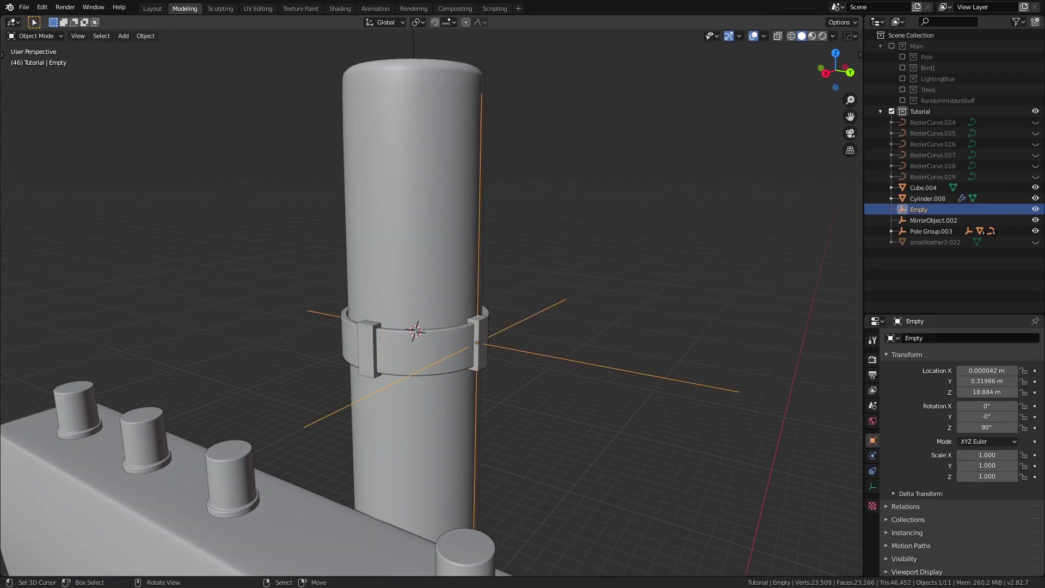
key(r)
key(z)
click(544, 357)
key(x)
click(648, 323)
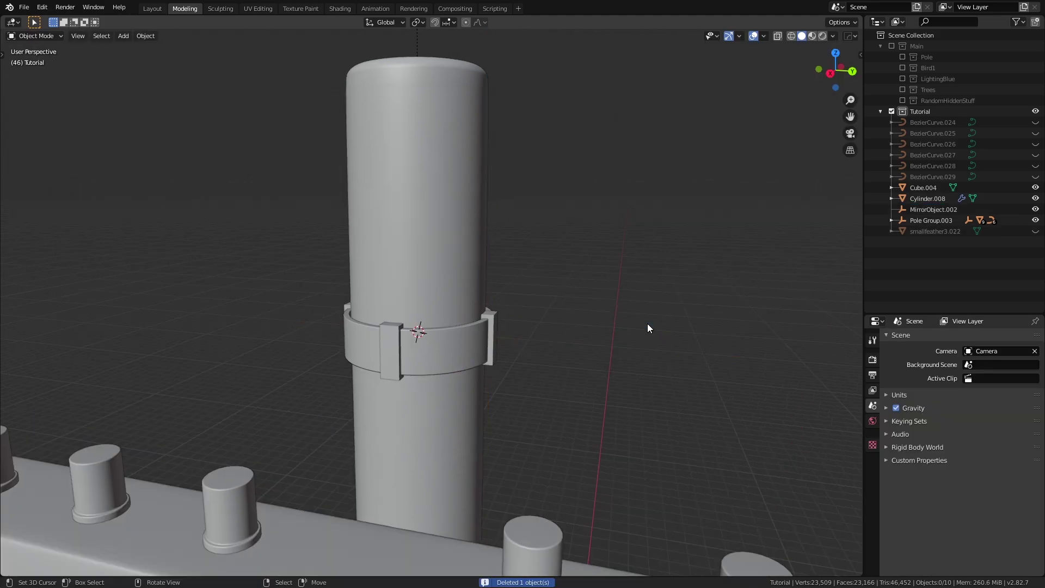
Step: Select the ring and its blocks together and move them down about 0.11 m along Z
middle_drag(602, 335, 660, 368)
right_click(464, 374)
shift+right_click(483, 363)
key(KP_1)
scroll(546, 374, down, 5)
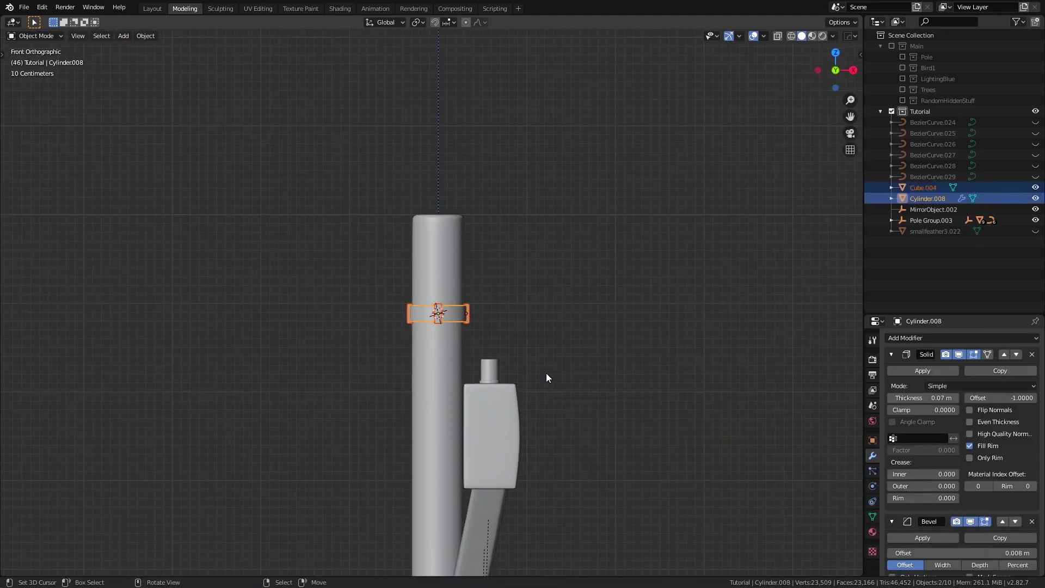
key(g)
key(z)
click(542, 446)
Step: Duplicate the ring with its blocks and raise the copy along Z toward the top of the pole
key(shift+d)
key(z)
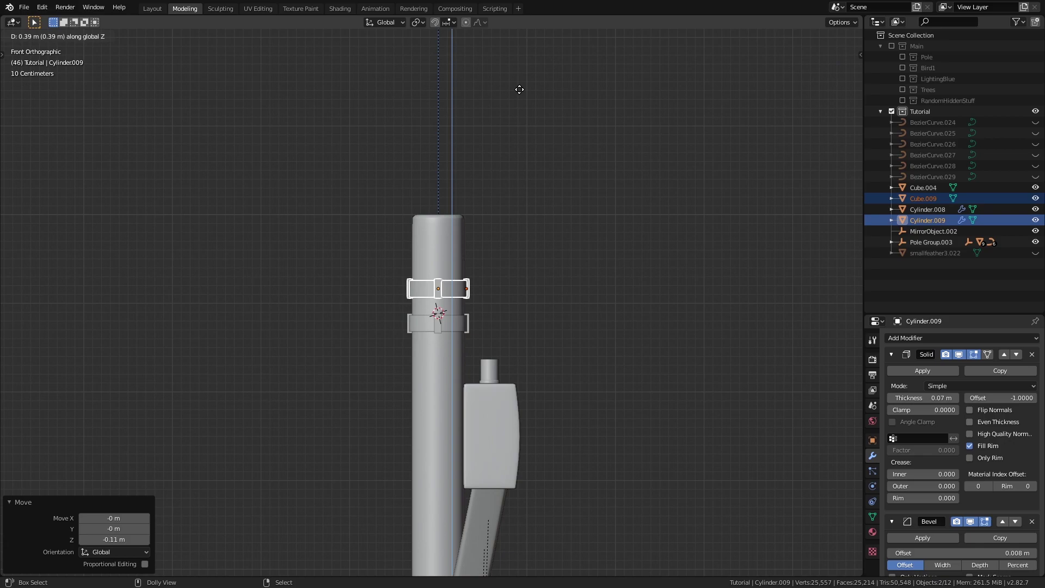
click(521, 61)
middle_drag(522, 67, 554, 263)
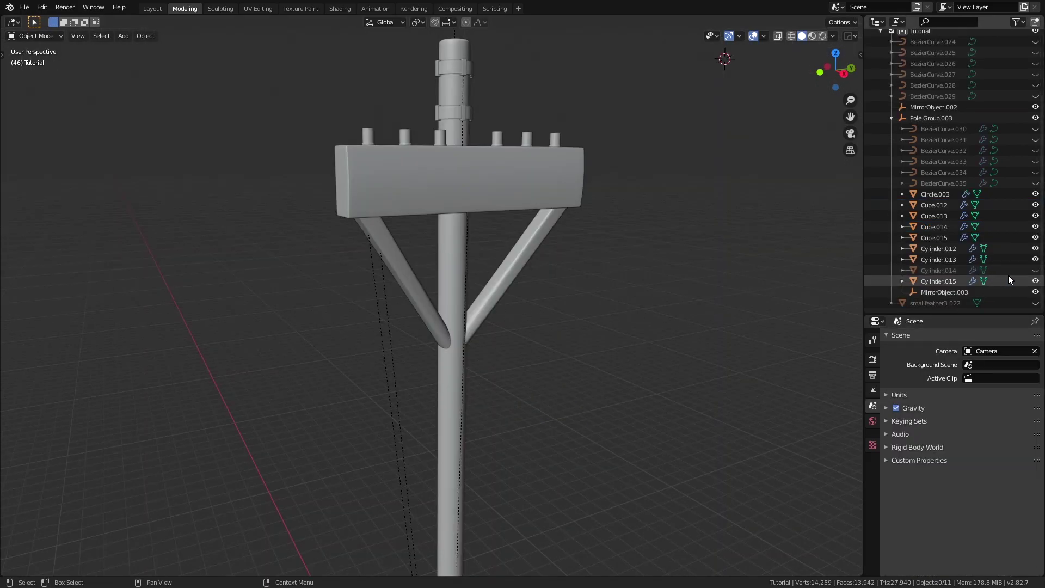
Step: Unhide the hanging cylinder Cylinder.014 and the cables BezierCurve.030 to BezierCurve.035, and focus on the cylinder
click(1036, 270)
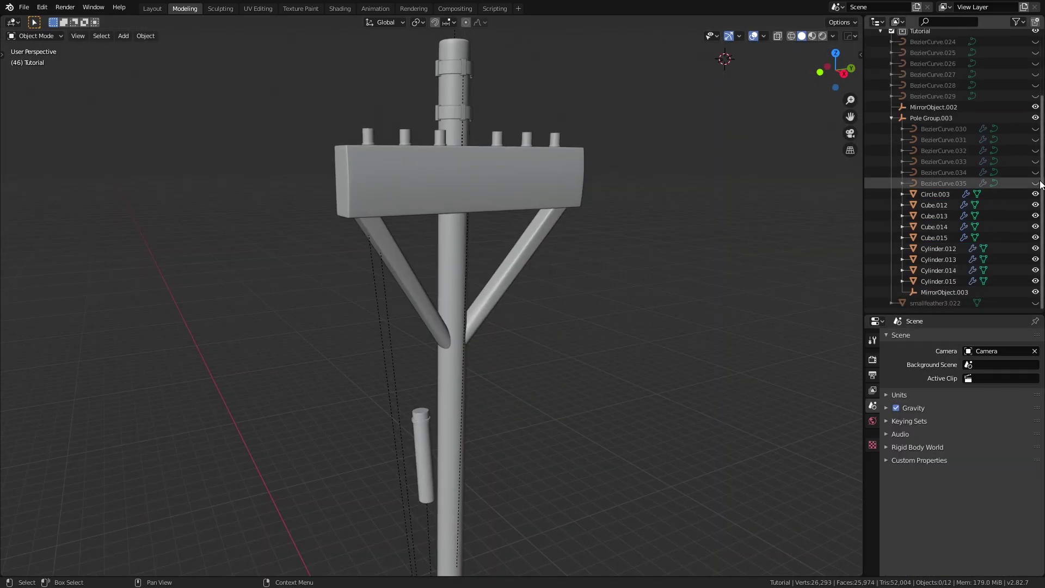
drag(1036, 180, 1035, 129)
middle_drag(635, 236, 416, 368)
scroll(541, 278, up, 3)
click(416, 368)
key(KP_Decimal)
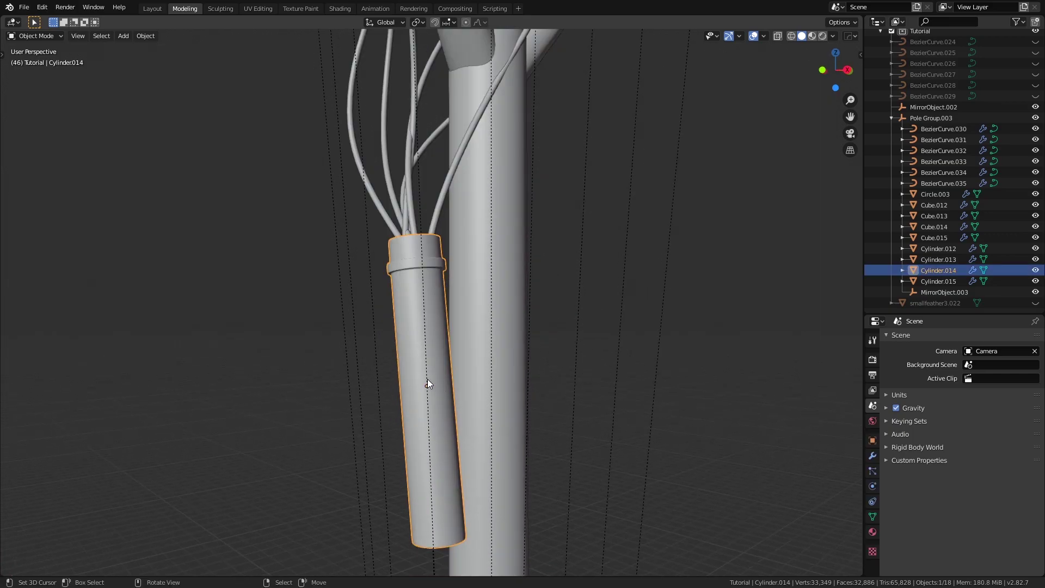
middle_drag(437, 315, 420, 293)
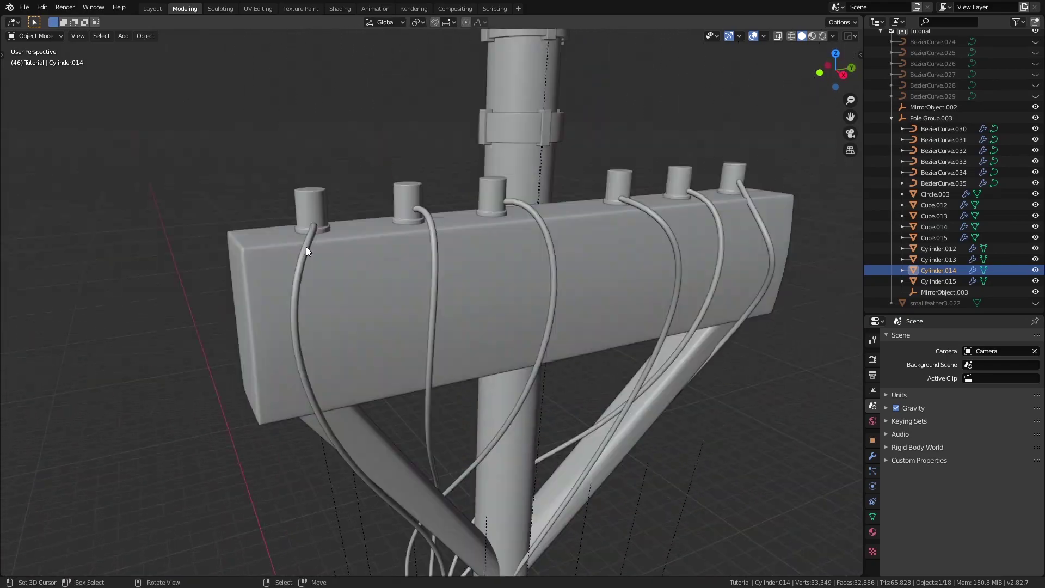
Step: Select the six cables running from the insulators and open their curves in Edit Mode
right_click(306, 247)
shift+right_click(434, 235)
shift+right_click(546, 231)
shift+right_click(673, 231)
shift+right_click(717, 221)
shift+right_click(758, 223)
key(Tab)
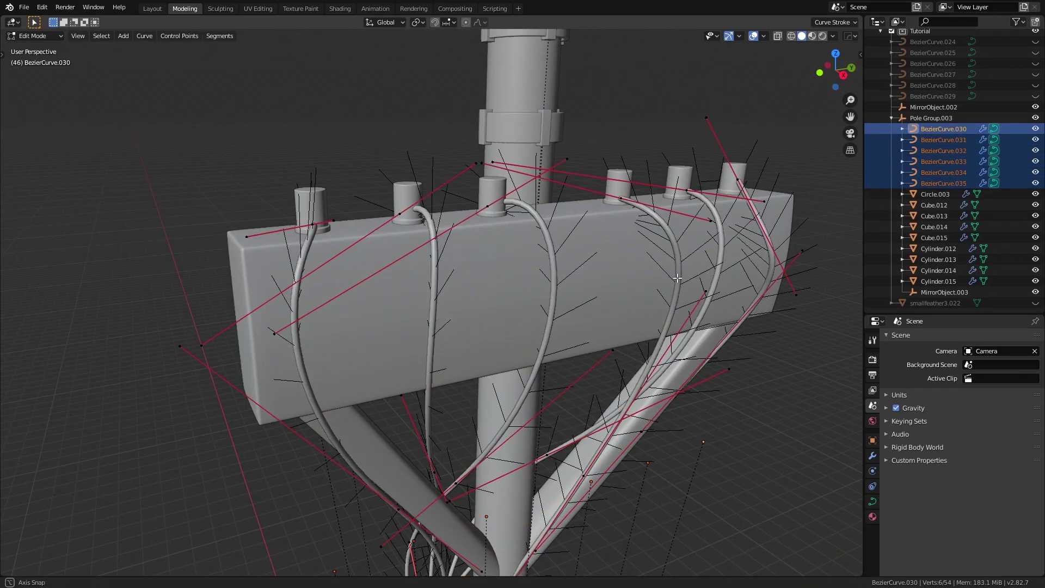
Step: Try to move and scale the control points of the six cable curves, and leave Edit Mode
middle_drag(667, 279, 614, 290)
scroll(614, 289, down, 4)
scroll(614, 290, up, 2)
right_click(525, 234)
middle_drag(525, 234, 480, 218)
key(g)
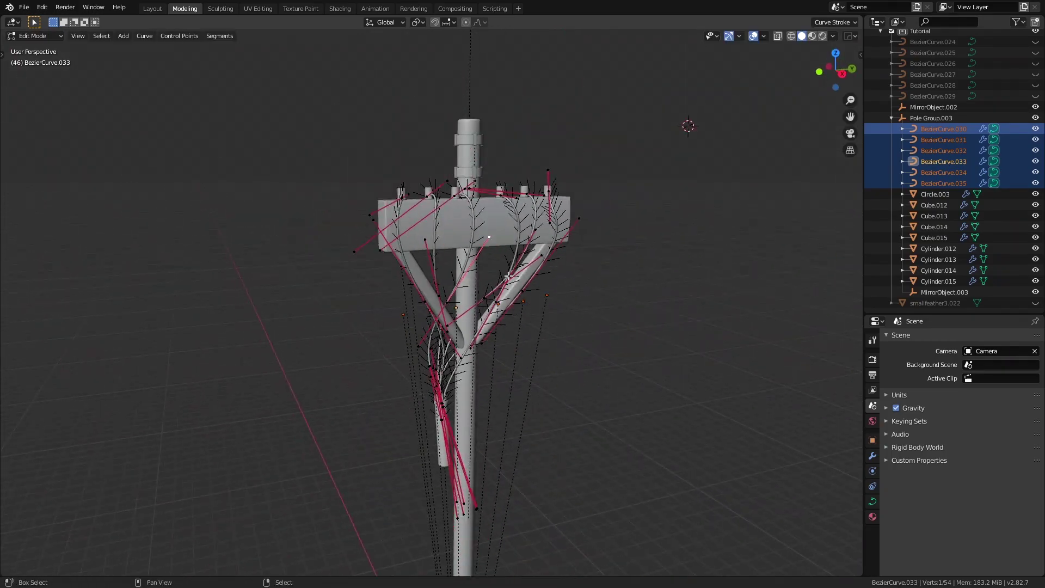
scroll(601, 446, up, 6)
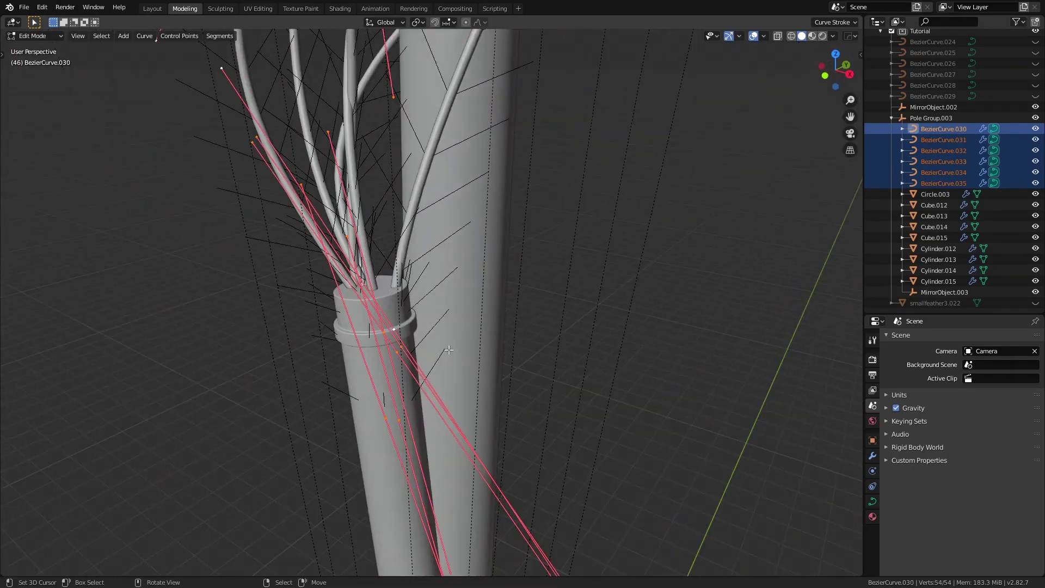
key(s)
right_click(749, 427)
middle_drag(730, 419, 525, 397)
key(g)
right_click(599, 348)
key(Tab)
Step: Inspect the hanging cylinder in isolation and return to the full scene
click(415, 356)
middle_drag(458, 359, 521, 348)
key(KP_Divide)
scroll(494, 361, down, 2)
key(KP_Divide)
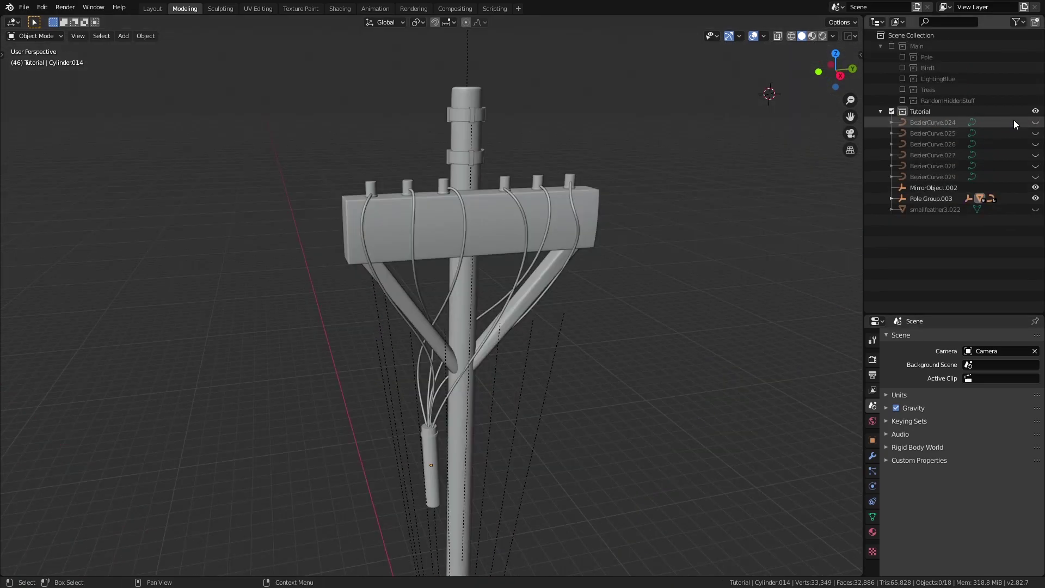
Step: Unhide the power lines BezierCurve.024 to BezierCurve.029 and make a linked duplicate of the pole group
drag(1037, 146, 1038, 178)
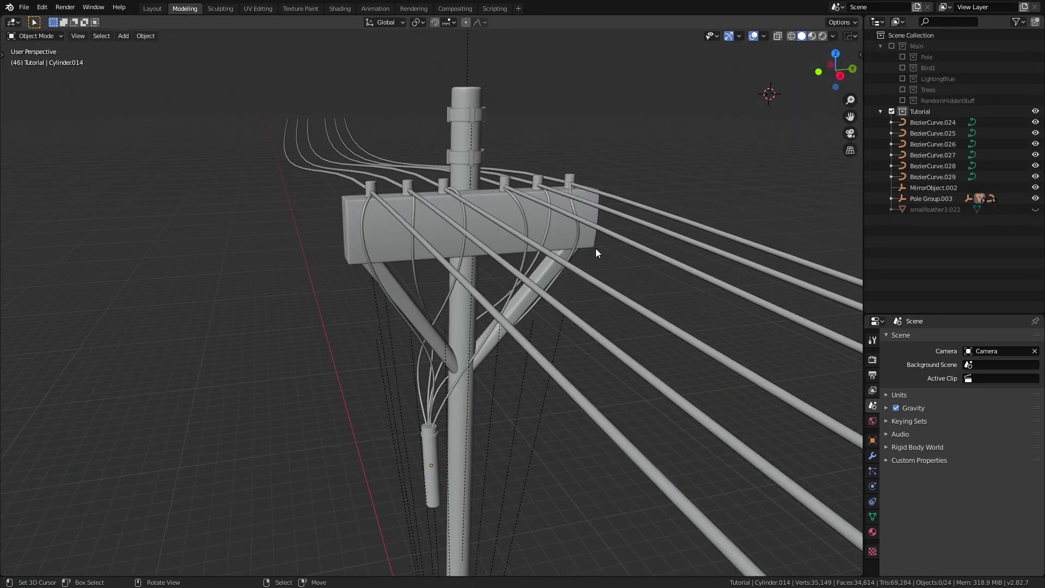
scroll(597, 252, down, 4)
key(alt+d)
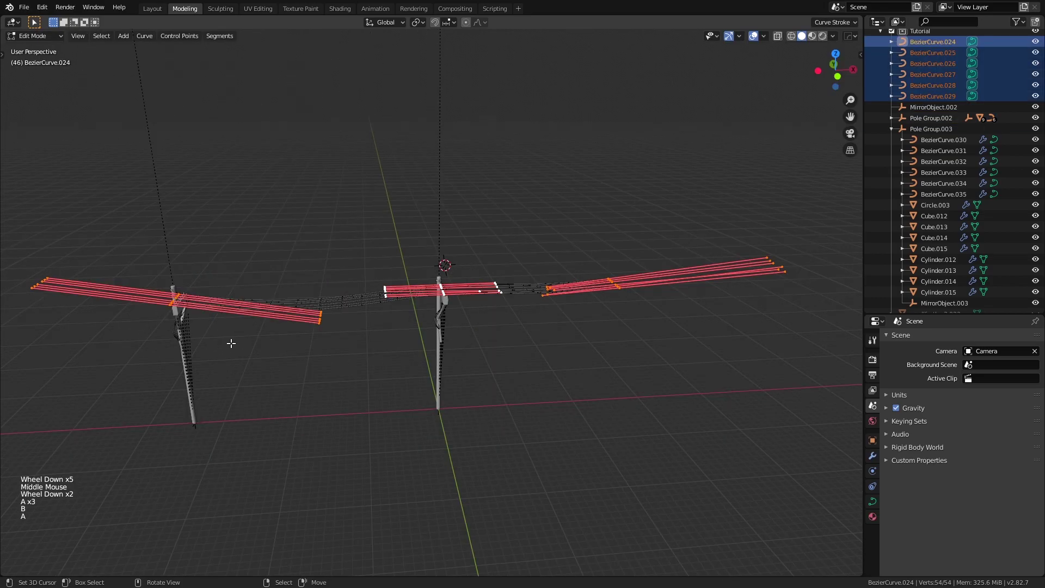
Step: Box-select the power lines' control points and try raising the ones midway between the two poles along Z
key(a)
key(a)
key(a)
key(b)
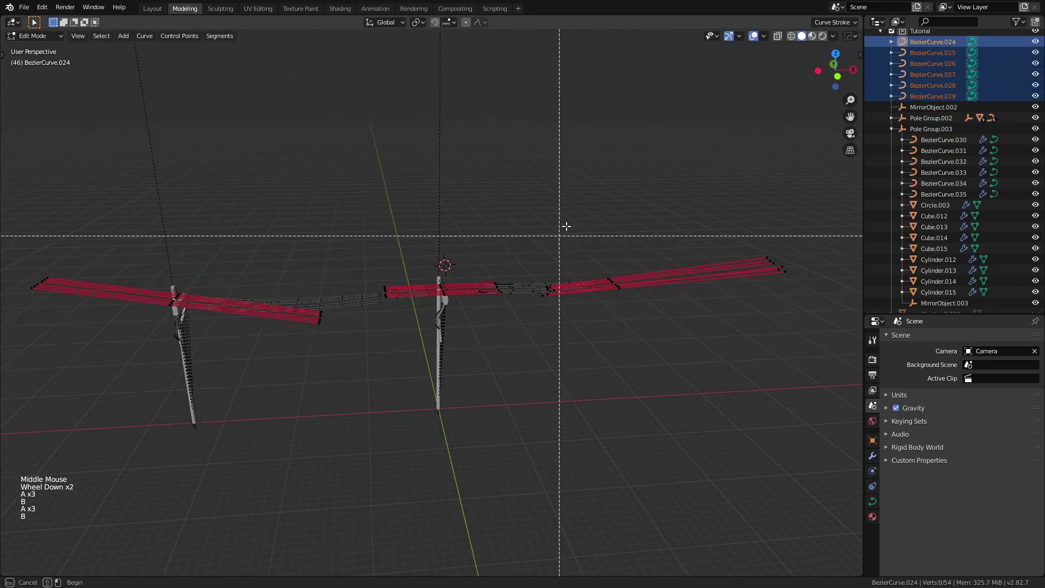
drag(566, 226, 716, 361)
drag(402, 236, 496, 398)
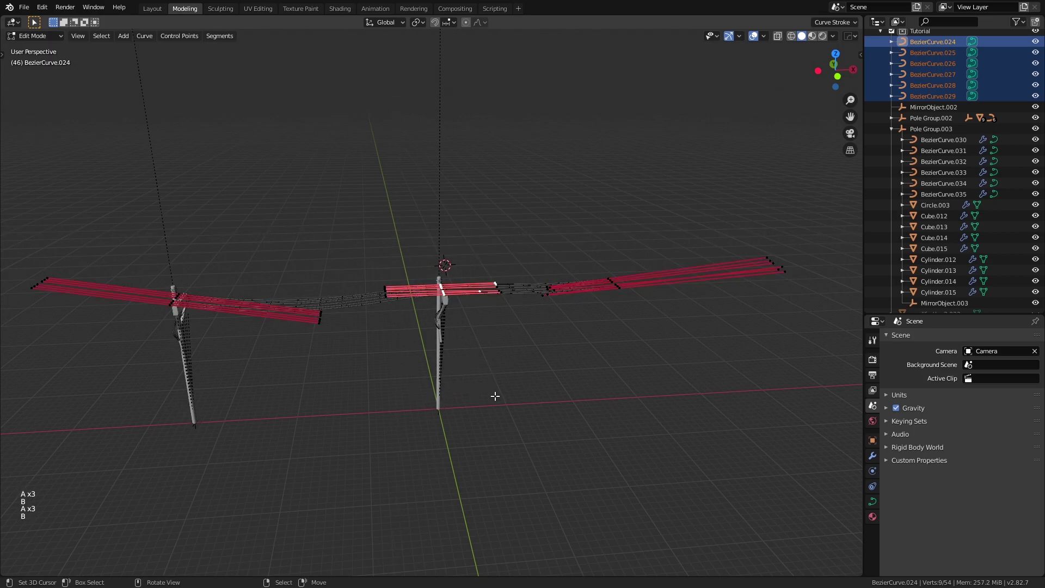
shift+middle_drag(425, 344, 485, 332)
shift+scroll(485, 332, down, 1)
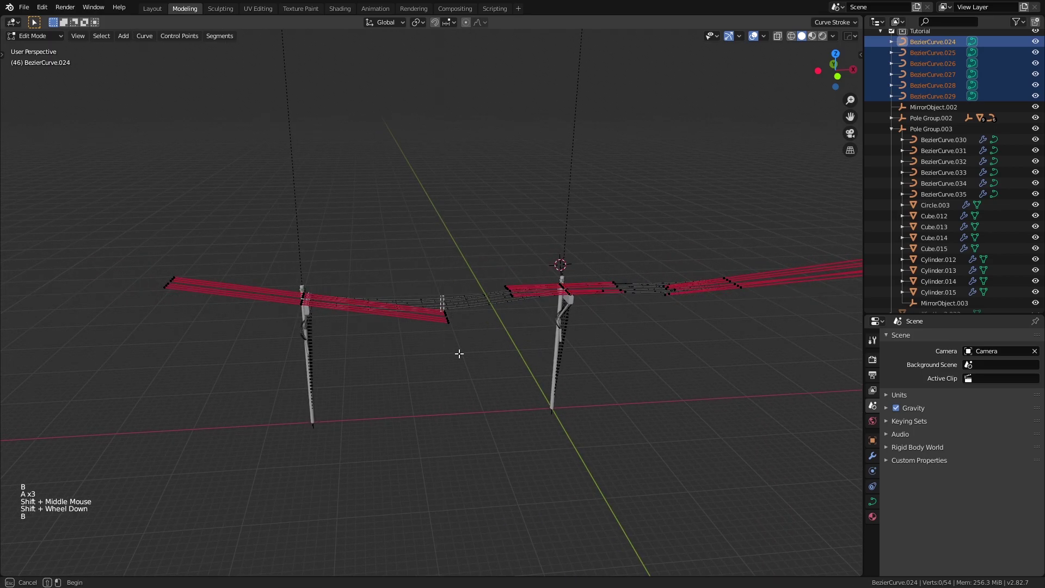
key(g)
key(z)
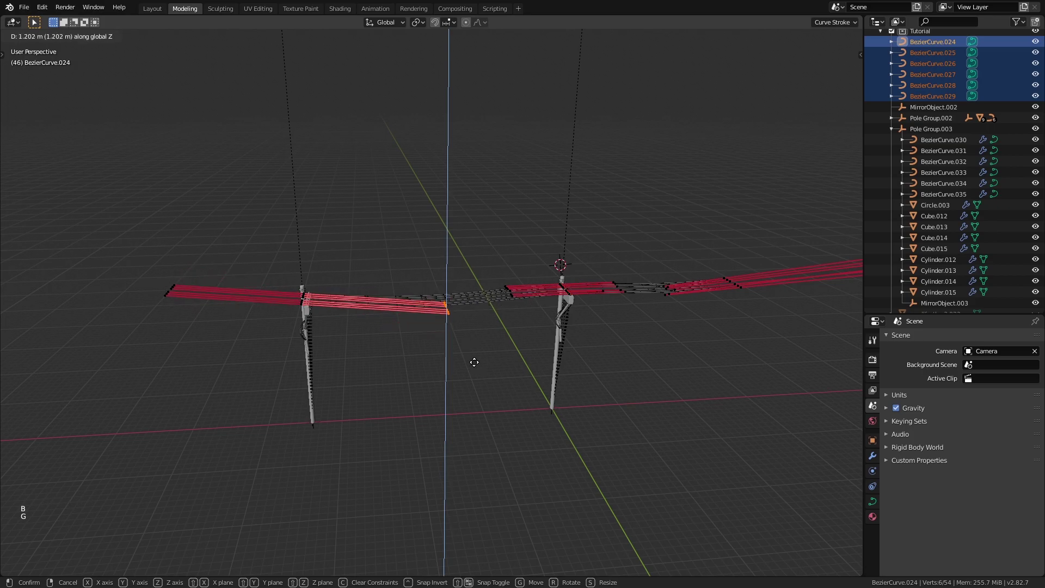
key(Escape)
Step: Box-select the power lines' middle control points on the far side of the original pole and move them
shift+middle_drag(681, 340, 470, 346)
scroll(474, 342, up, 3)
key(a)
key(a)
key(a)
key(b)
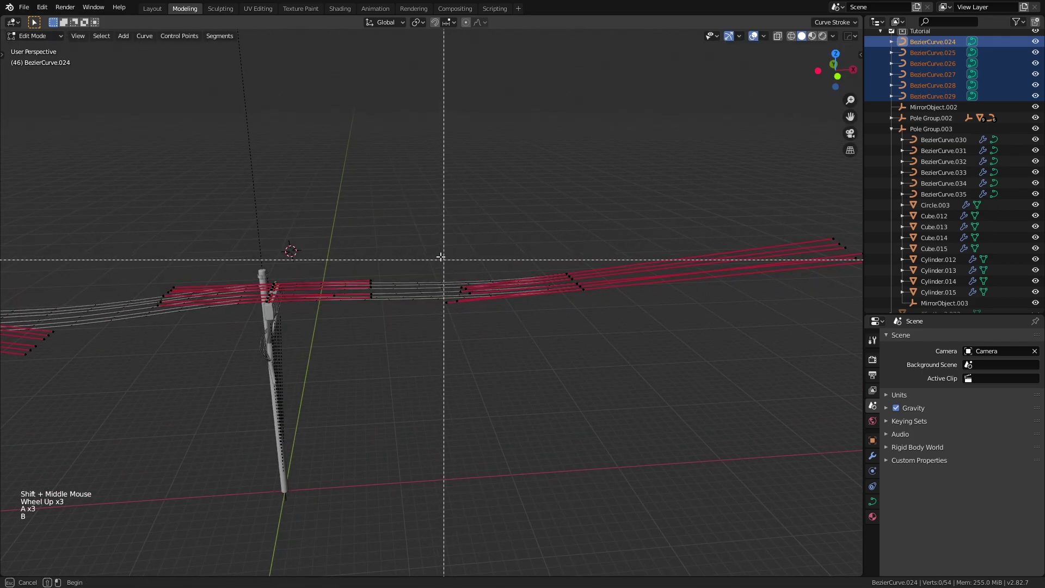
drag(419, 259, 493, 351)
key(g)
Step: Sketch annotation curves of the wires' sag on both sides of the pole and erase them
drag(494, 239, 253, 266)
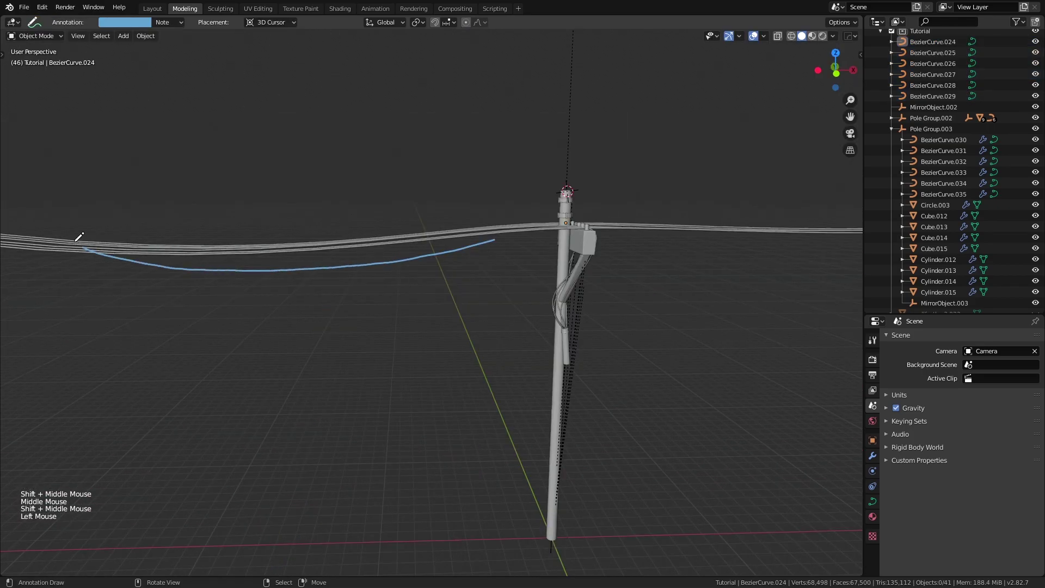
shift+middle_drag(493, 280, 431, 252)
drag(800, 241, 856, 223)
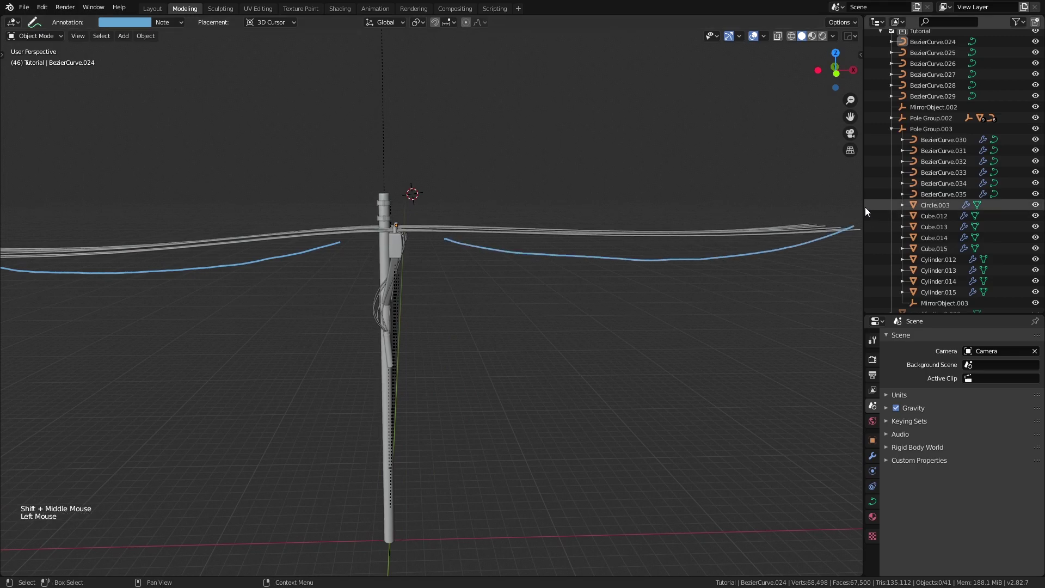
ctrl+click(94, 261)
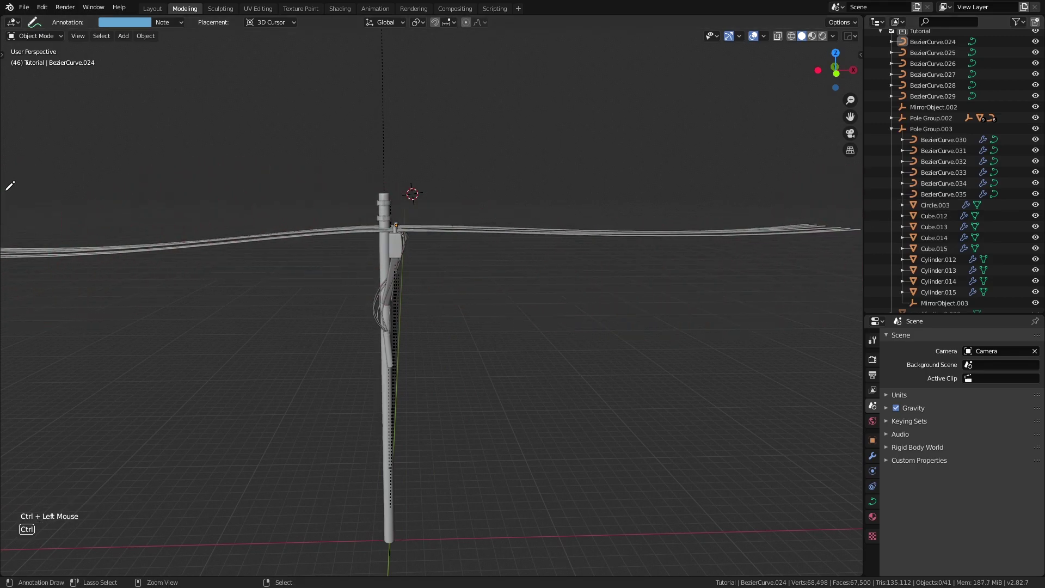
right_click(222, 226)
Step: Add a new collection inside the Tutorial collection and open its name for editing
scroll(220, 251, down, 3)
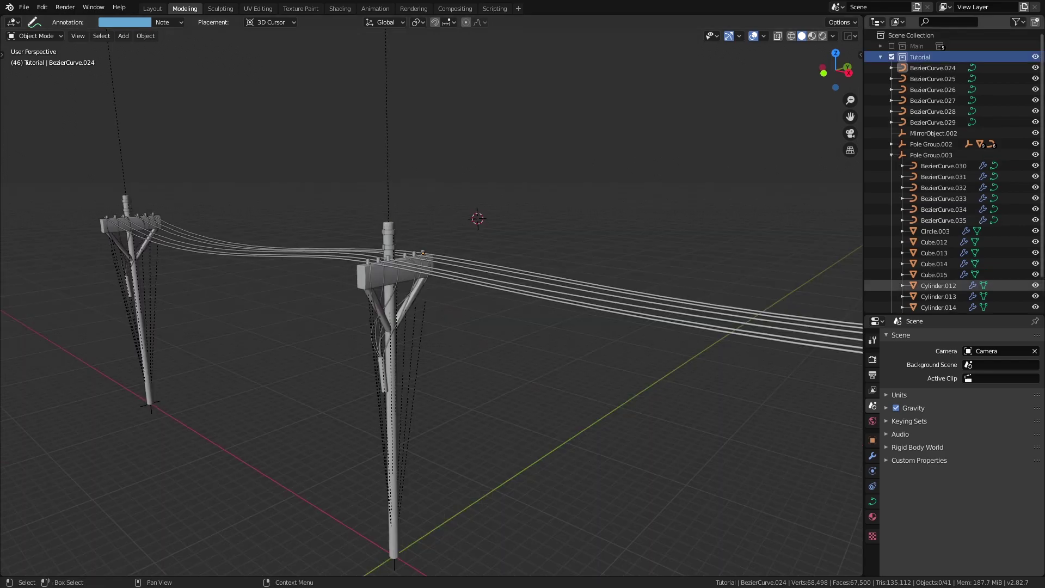
middle_drag(605, 338, 684, 314)
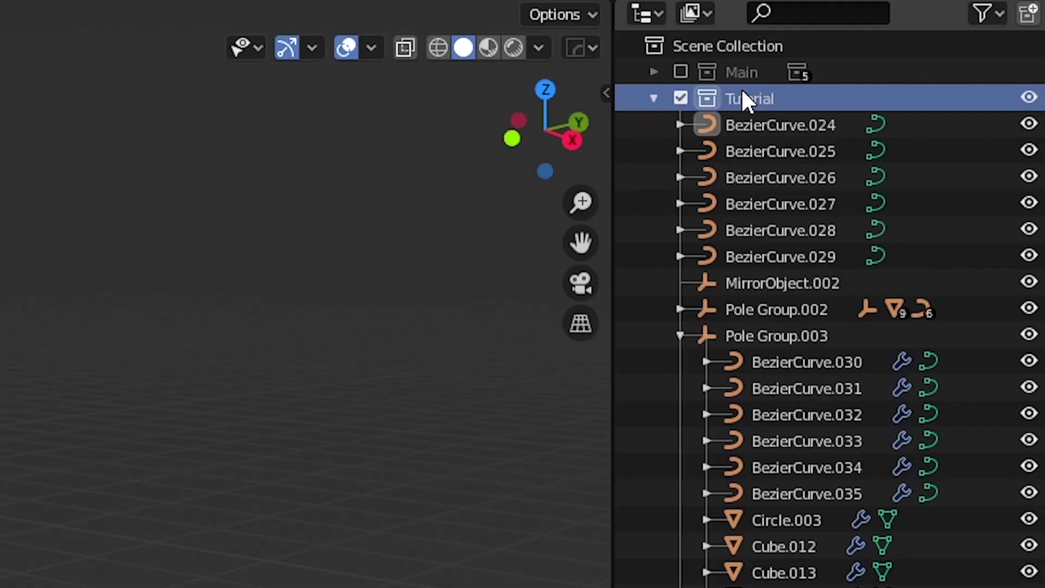
right_click(917, 56)
click(624, 99)
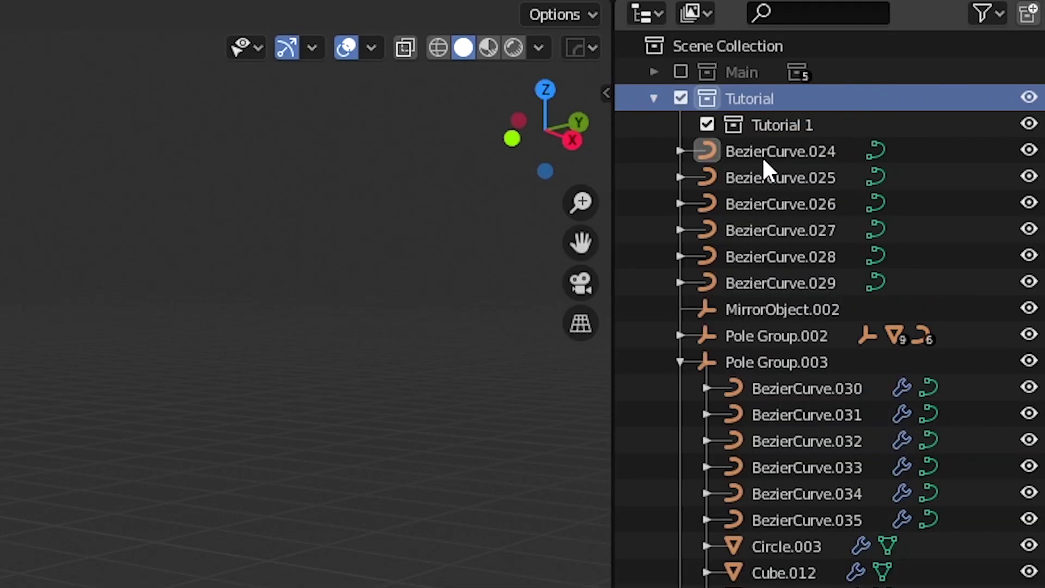
double_click(785, 124)
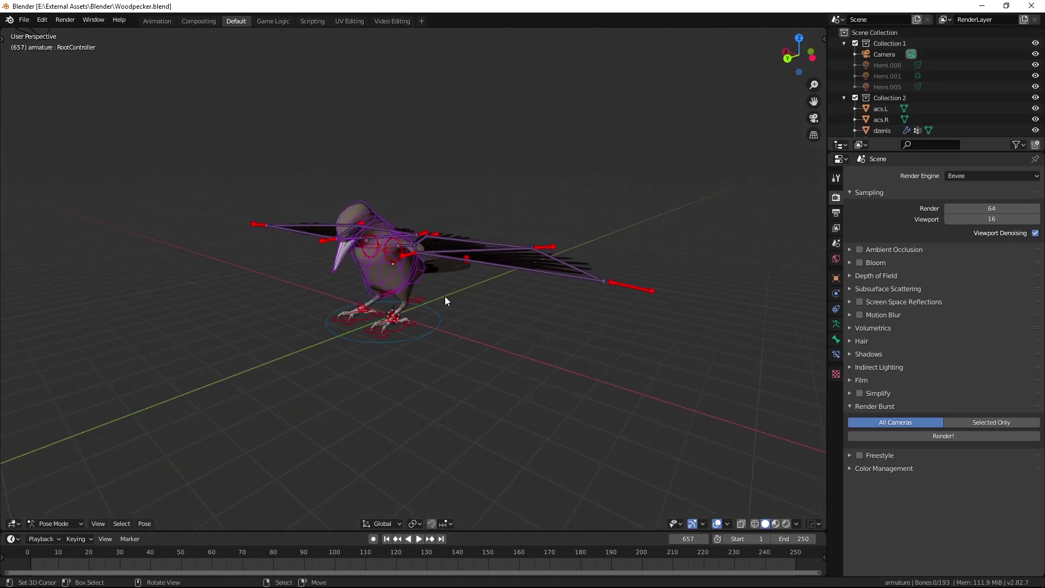
Step: Try moving the left wing's control handle and the left foot's IK control on the woodpecker rig
scroll(383, 296, up, 3)
scroll(416, 283, down, 2)
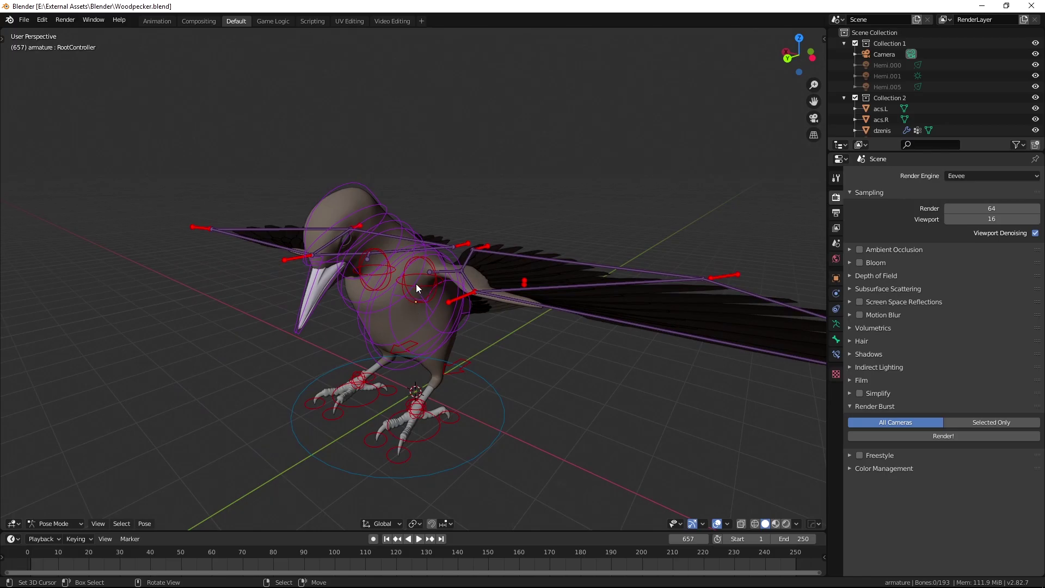
click(416, 283)
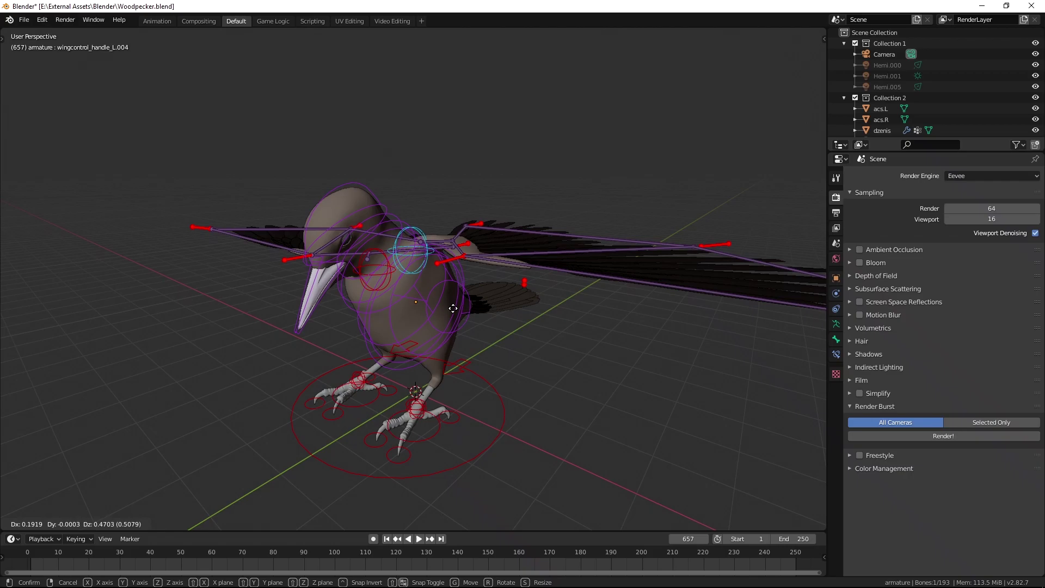
key(g)
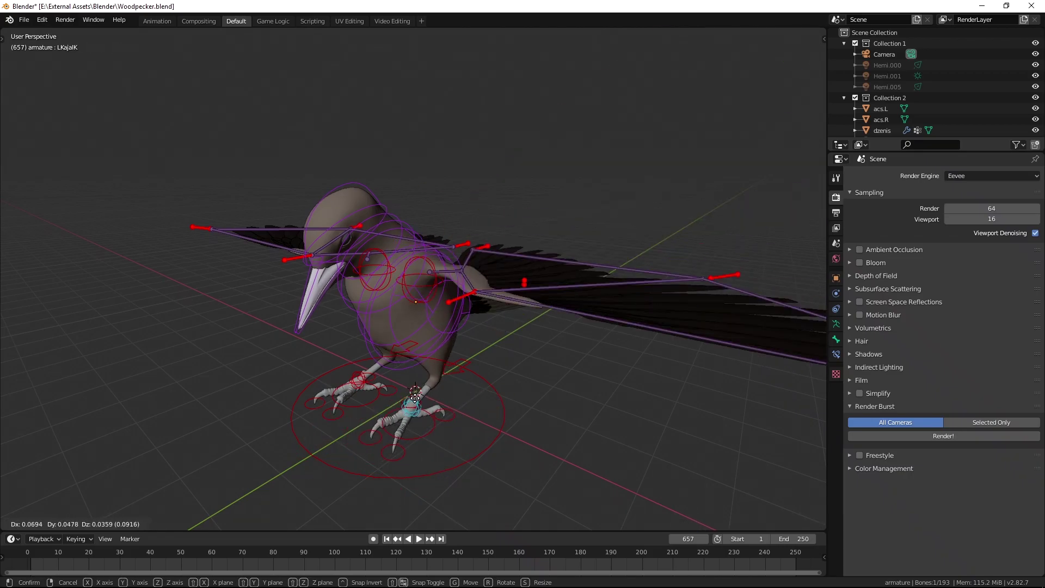
right_click(437, 443)
middle_drag(438, 403, 381, 425)
Step: Select the left wing's control handle and trackball-rotate it in the right side view to raise the wing
right_click(380, 305)
scroll(371, 341, down, 2)
key(KP_1)
key(KP_3)
key(r)
key(r)
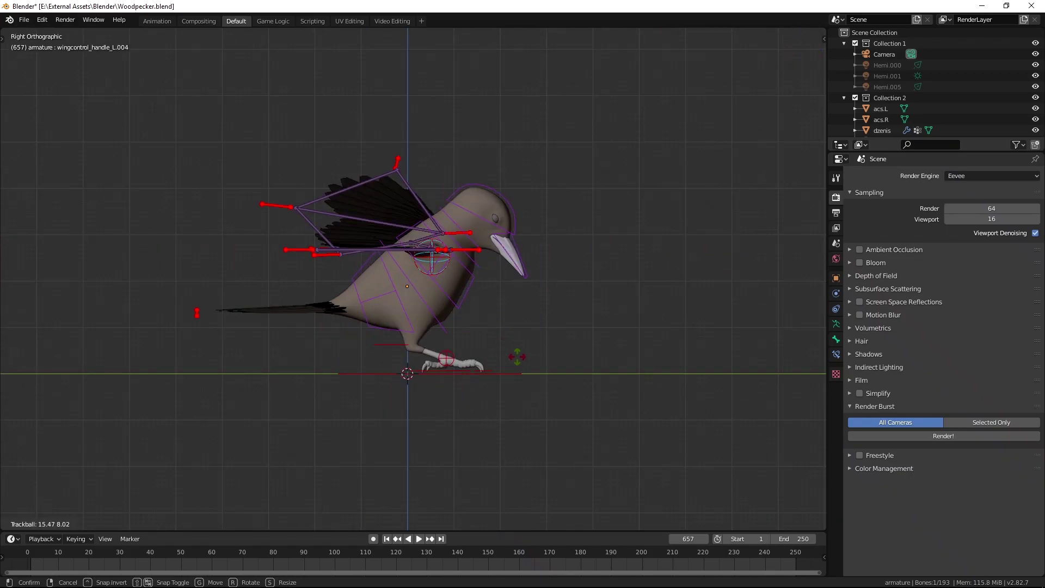
click(515, 357)
Step: Trackball-rotate the right wing's control handle from the opposite side and refine the wings' raised pose with further rotations
key(ctrl+KP_3)
key(r)
key(r)
click(527, 298)
middle_drag(527, 299, 376, 310)
right_click(452, 257)
key(KP_3)
key(r)
key(r)
click(478, 219)
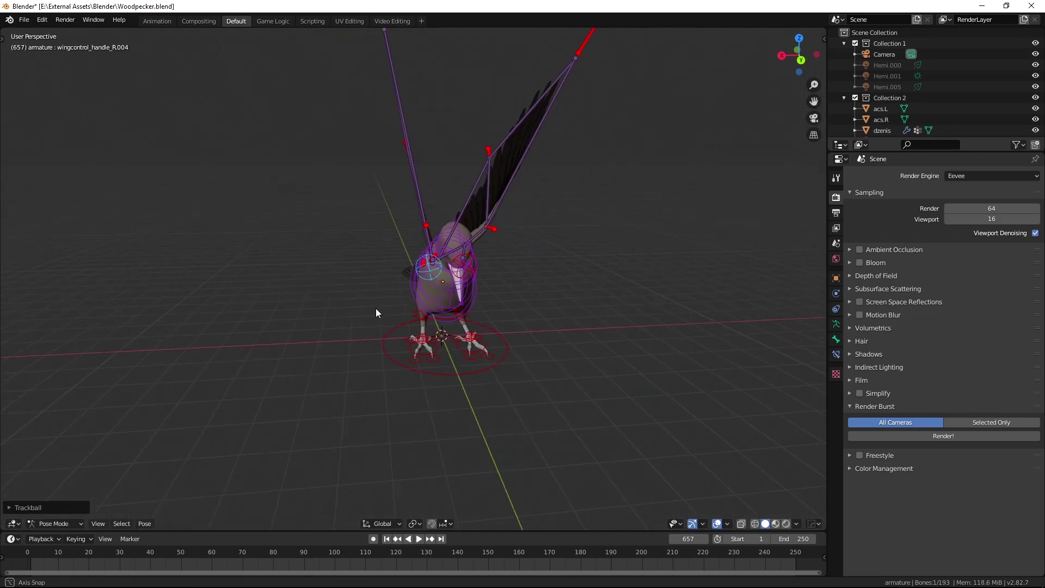
key(r)
click(446, 267)
Step: Select the head's IK control at the beak, then move and rotate it to lift the bird's head
middle_drag(446, 267, 399, 278)
scroll(399, 278, up, 4)
right_click(310, 271)
key(g)
click(333, 199)
middle_drag(333, 199, 425, 243)
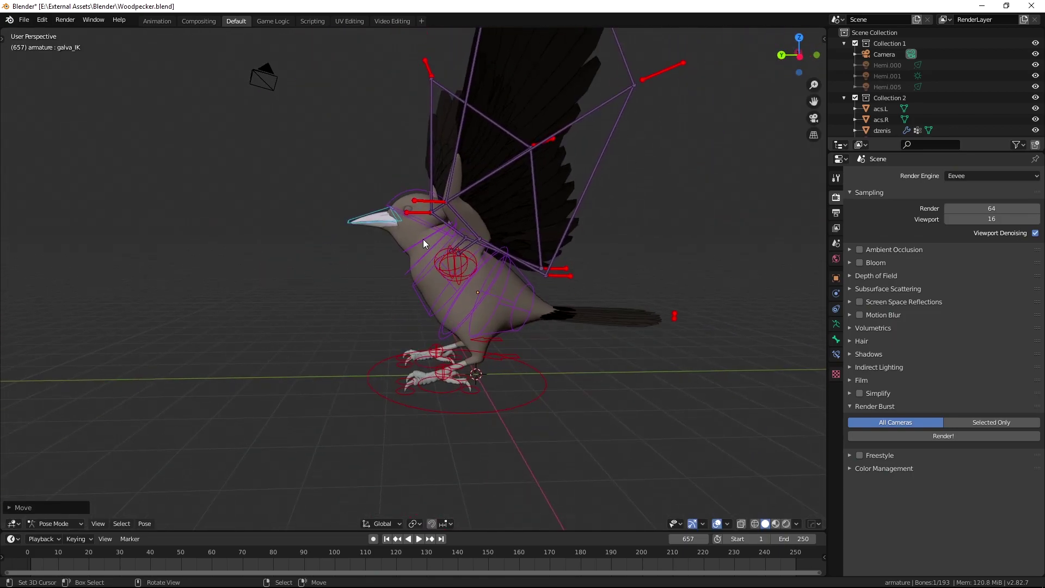
key(r)
click(469, 323)
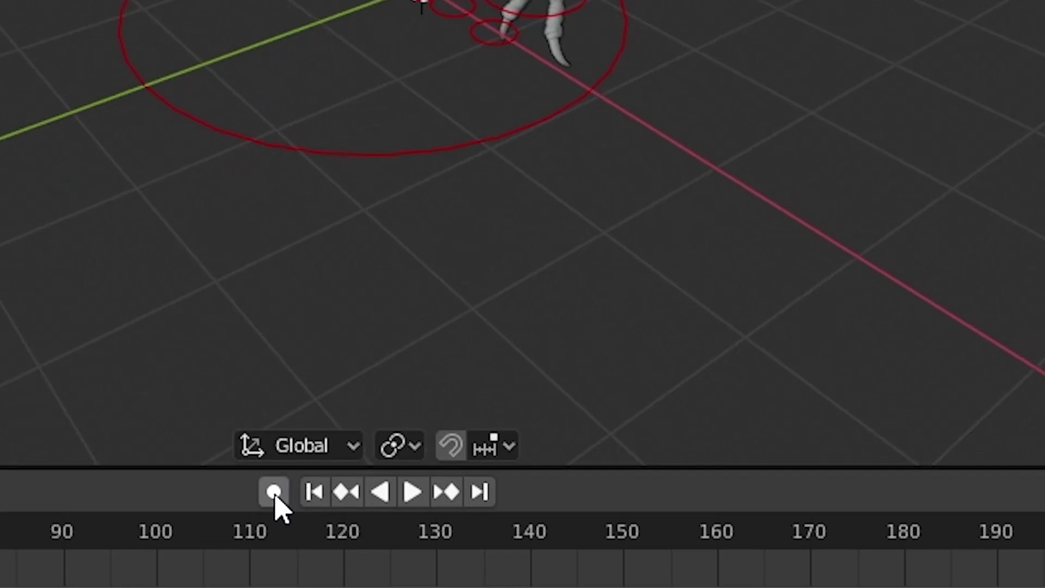
Step: Switch the armature to Object Mode and close the timeline area so the 3D viewport fills the space
middle_drag(474, 103, 516, 75)
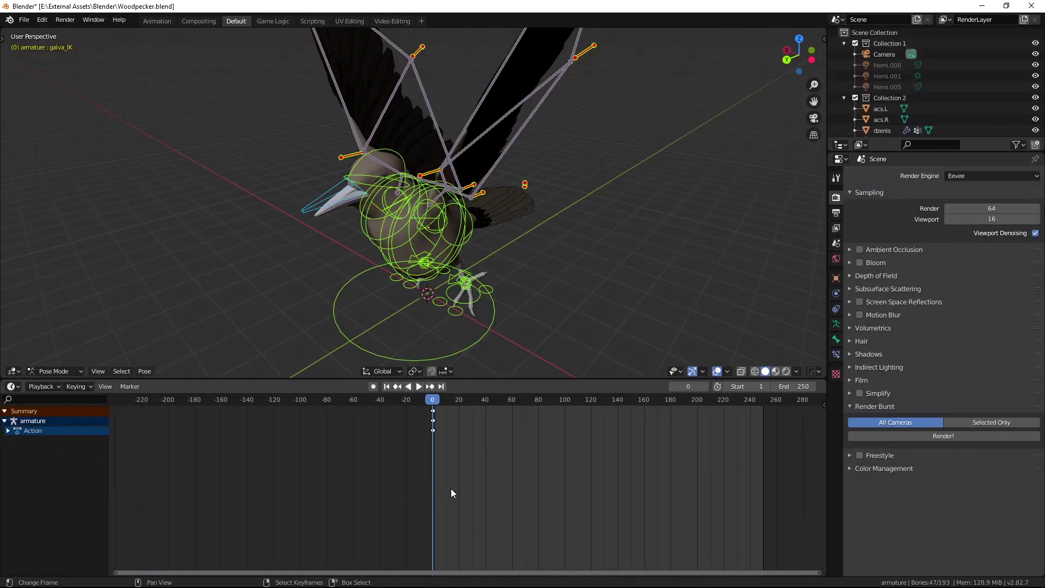
middle_drag(453, 470, 446, 507)
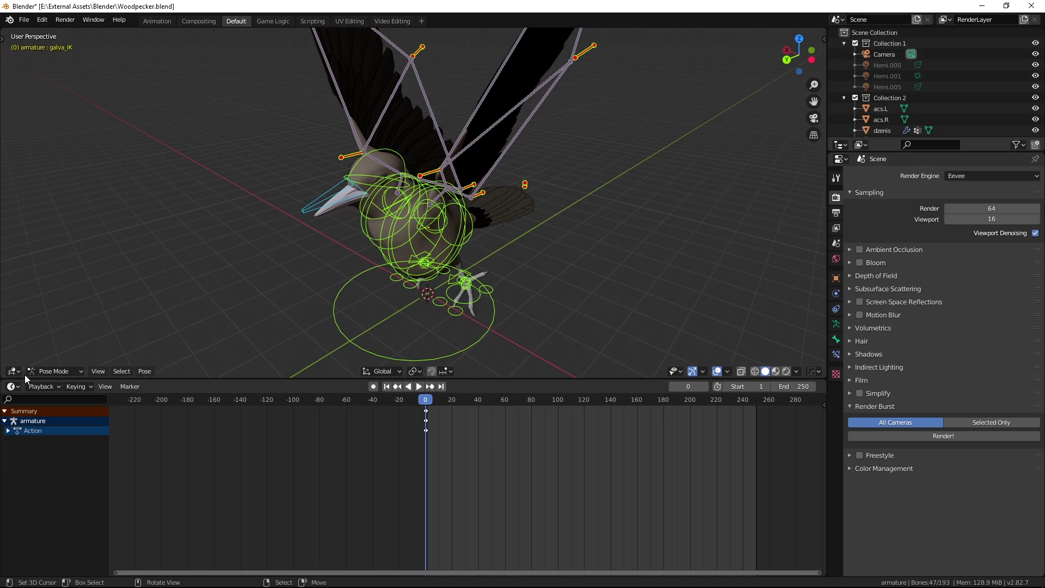
click(67, 360)
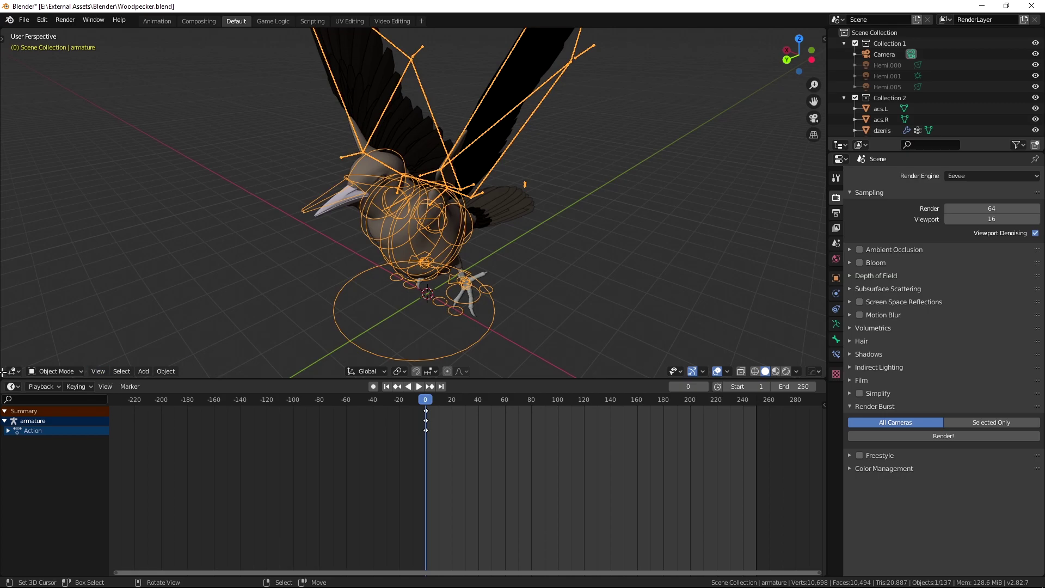
drag(2, 372, 4, 393)
middle_drag(368, 338, 384, 344)
scroll(398, 348, up, 2)
Step: Select every object in the woodpecker file except the camera and copy them
key(alt+a)
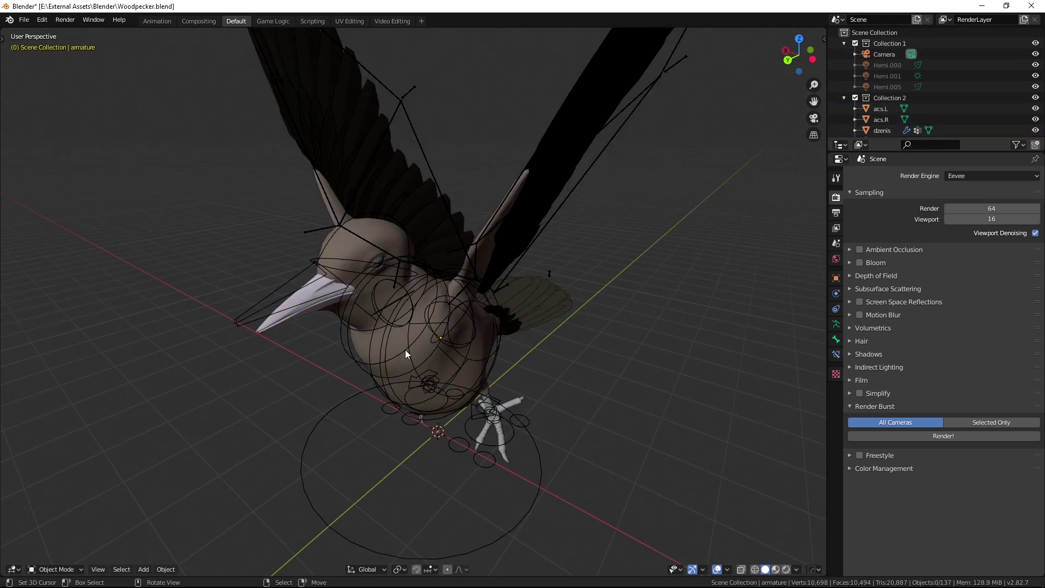
scroll(397, 338, down, 3)
key(a)
scroll(398, 338, down, 5)
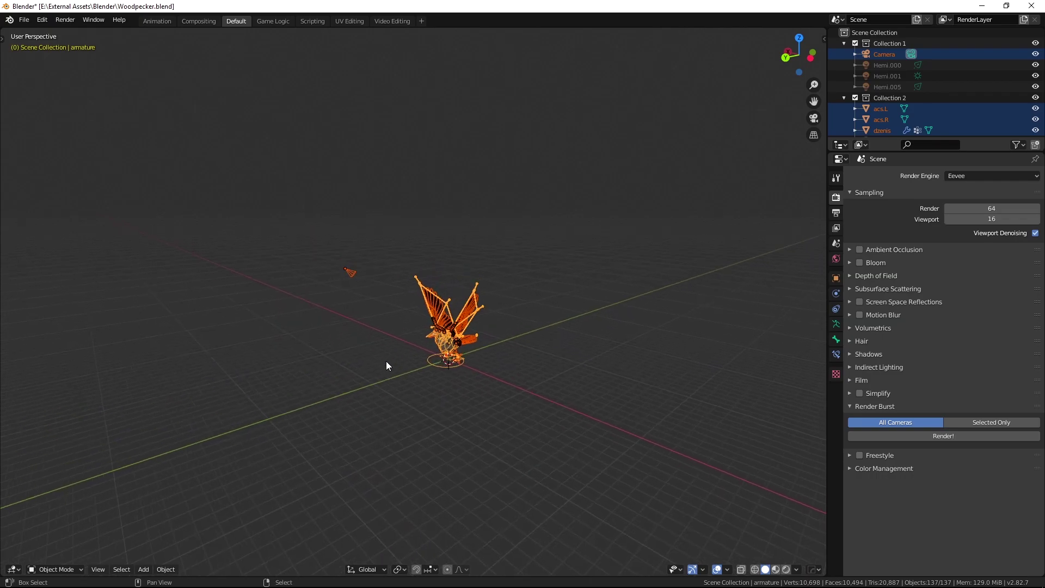
scroll(376, 343, up, 2)
shift+middle_drag(358, 287, 359, 289)
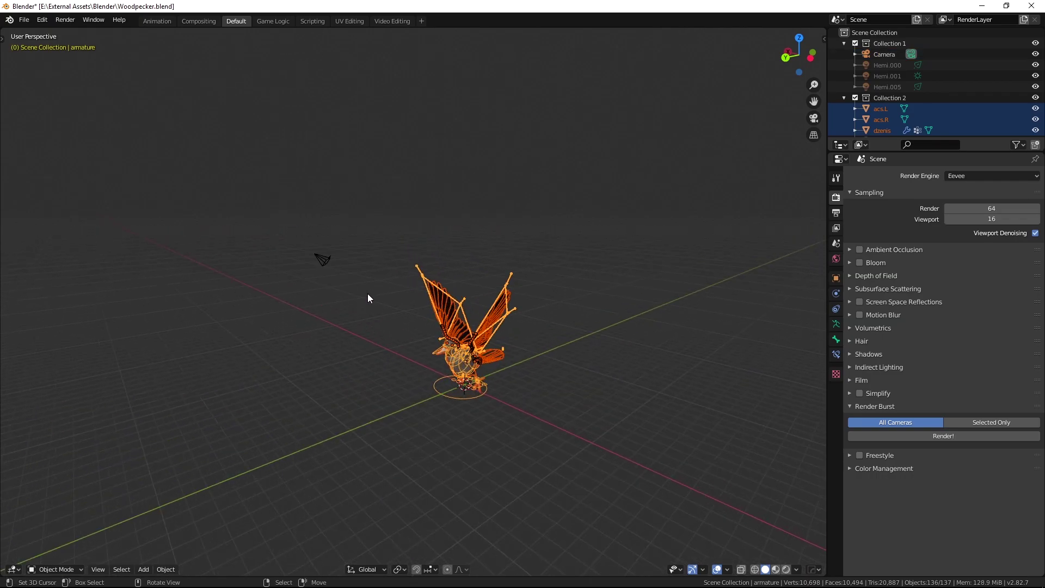
key(ctrl+c)
Step: Complete the selection of the pasted bird's loose control-shape objects and move them to a new collection named wHAtEVer
scroll(436, 305, up, 5)
scroll(492, 442, down, 1)
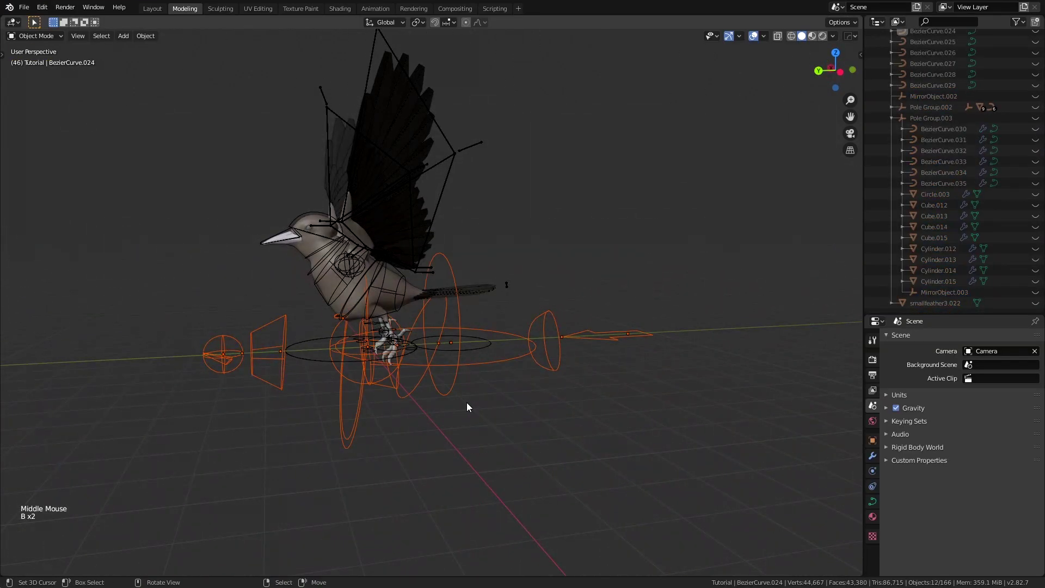
middle_drag(466, 402, 589, 546)
scroll(490, 414, up, 3)
shift+right_click(479, 402)
scroll(600, 364, down, 4)
middle_drag(479, 426, 484, 402)
key(g)
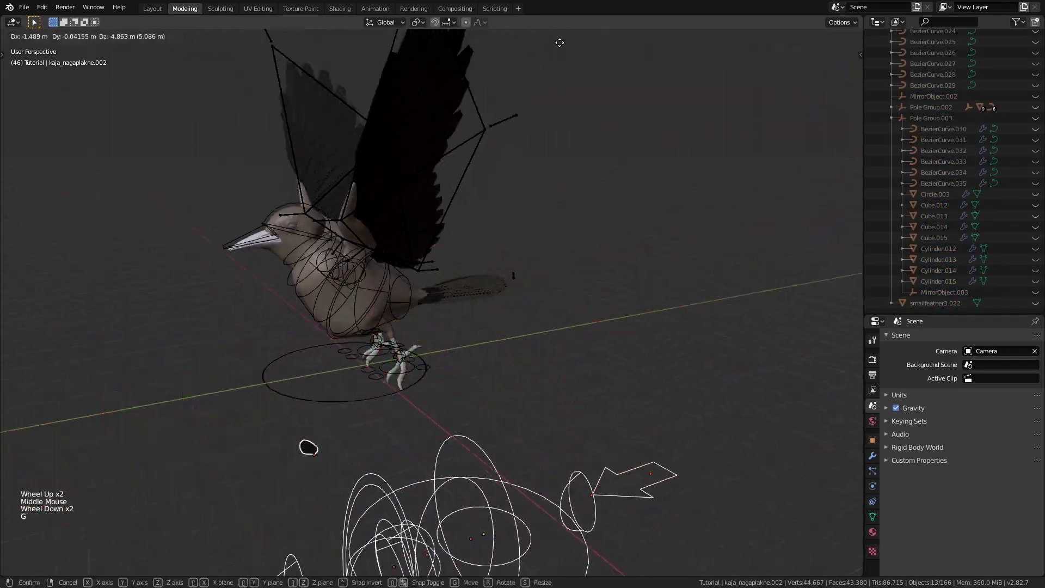
right_click(557, 40)
shift+right_click(303, 398)
text(mwHAtEVer)
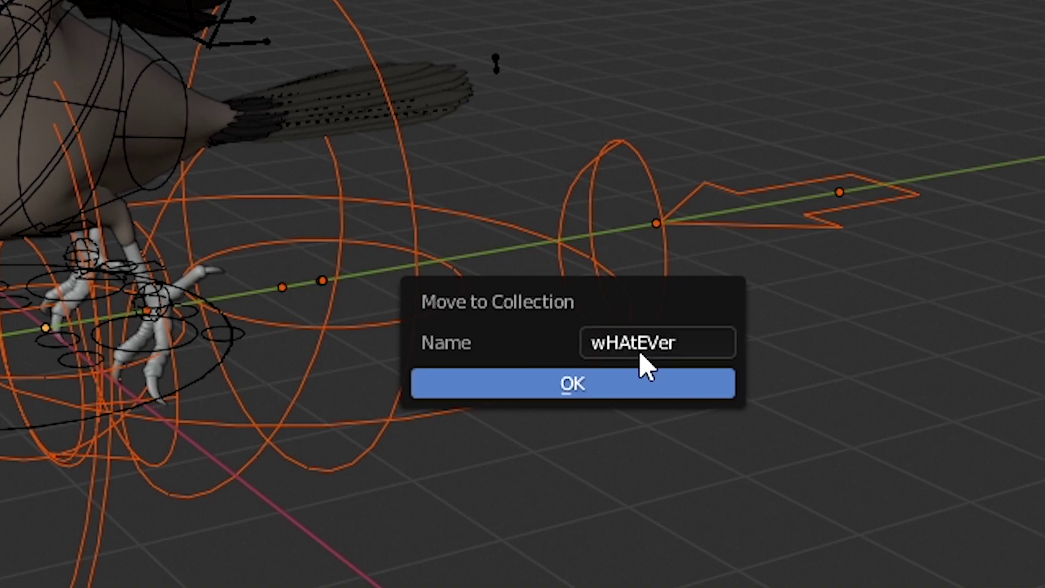
key(Return)
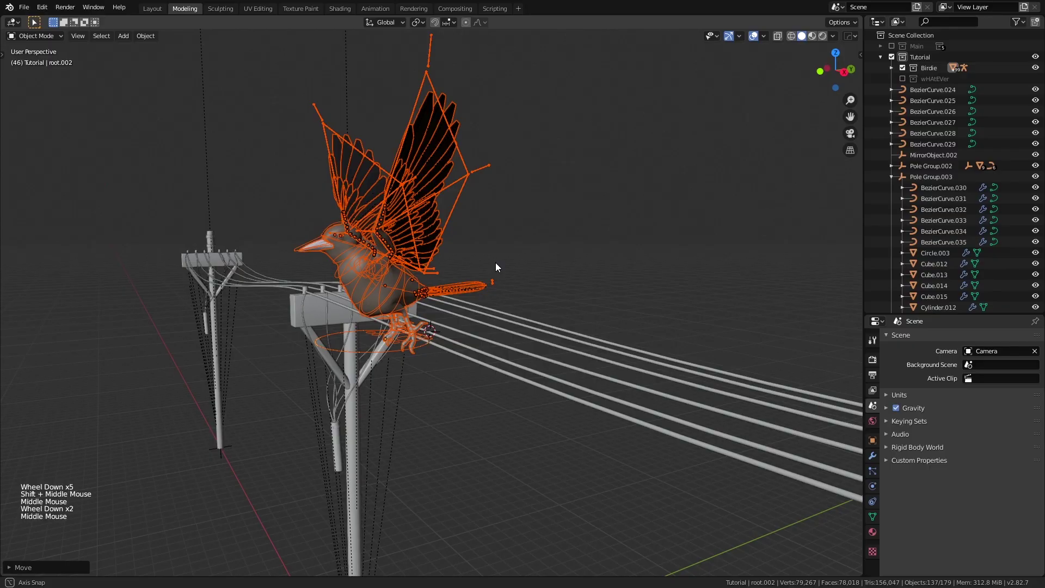
Step: Select the pasted bird's armature and switch it to Pose Mode
scroll(306, 273, up, 7)
right_click(305, 272)
scroll(305, 272, down, 4)
middle_drag(306, 273, 289, 279)
key(Tab)
key(Tab)
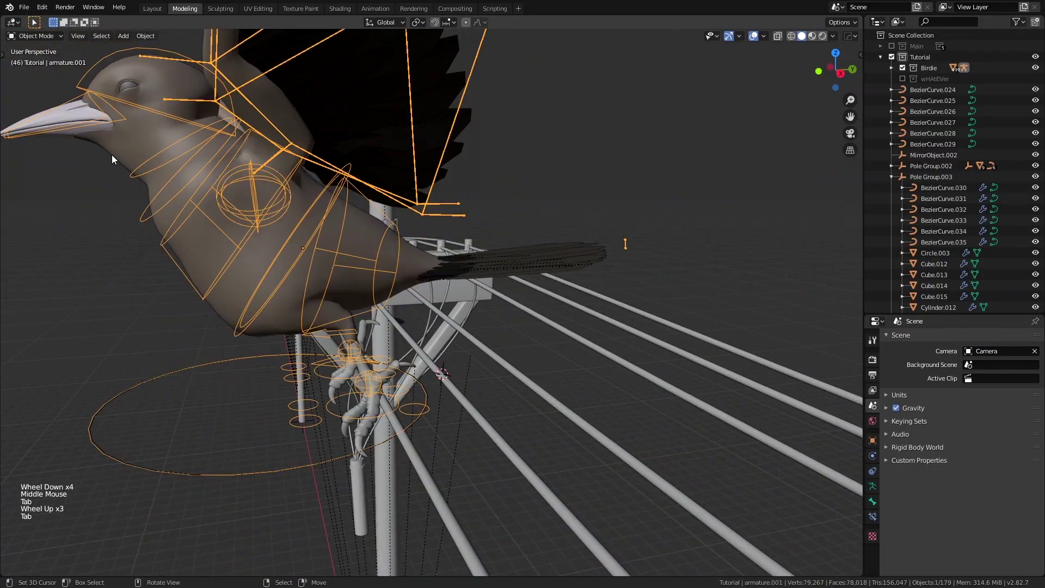
click(36, 35)
click(33, 70)
Step: Select the toe controls on the bird's feet and move them so the claws grip the wire
scroll(426, 377, up, 3)
middle_drag(426, 377, 462, 457)
right_click(460, 455)
key(g)
right_click(534, 394)
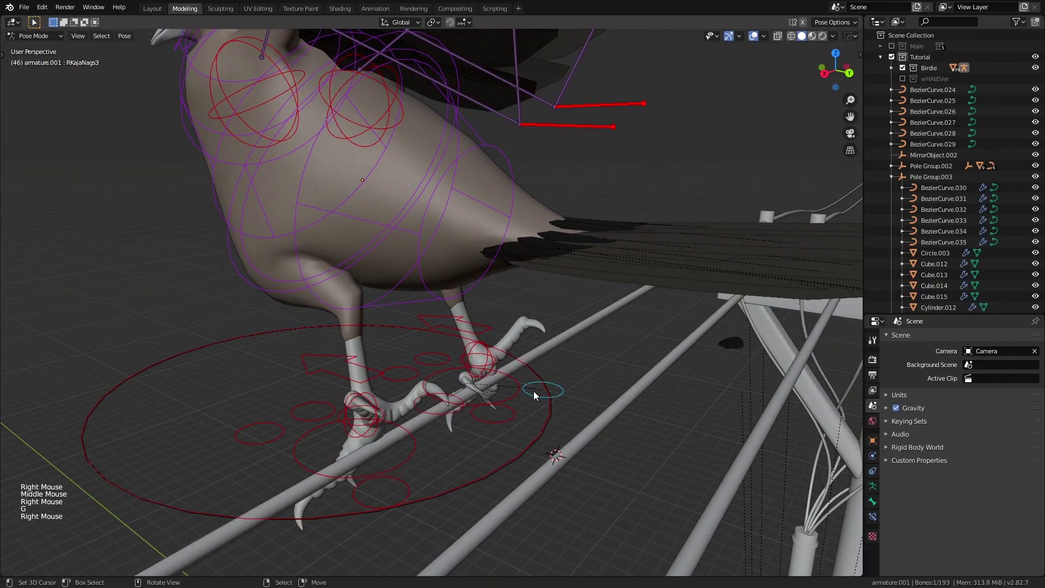
key(g)
key(z)
middle_drag(534, 394, 327, 381)
right_click(552, 420)
scroll(436, 394, down, 2)
Step: Select another control on the bird's rig and scale it
right_click(420, 407)
key(a)
key(a)
key(a)
right_click(277, 333)
middle_drag(277, 334, 348, 351)
key(s)
click(441, 390)
Step: Select the bird's rump control and check the perched pose from several angles and the camera view
scroll(437, 391, down, 2)
right_click(419, 305)
middle_drag(420, 305, 411, 360)
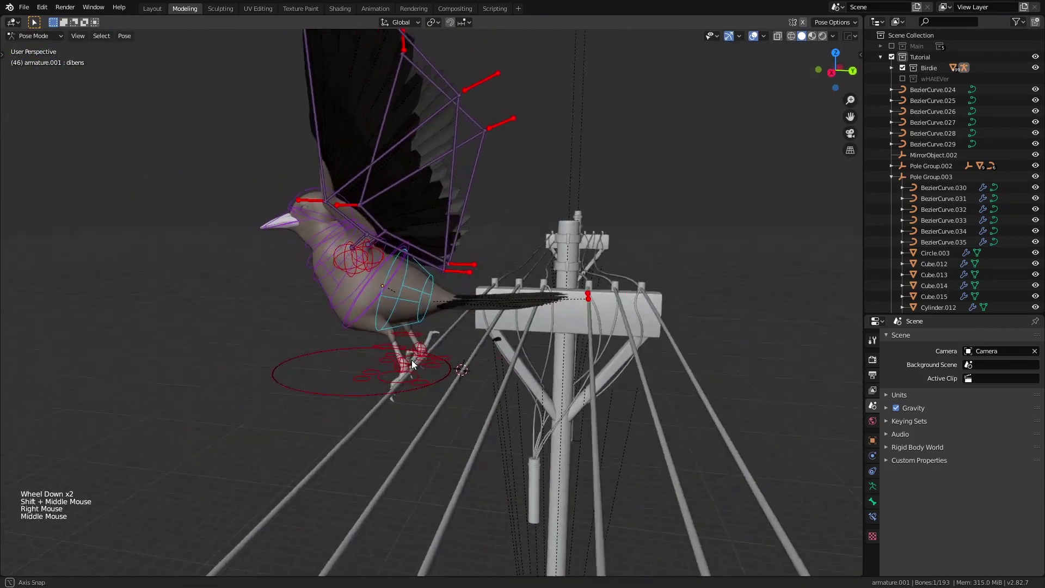
scroll(417, 363, down, 3)
key(KP_0)
key(KP_0)
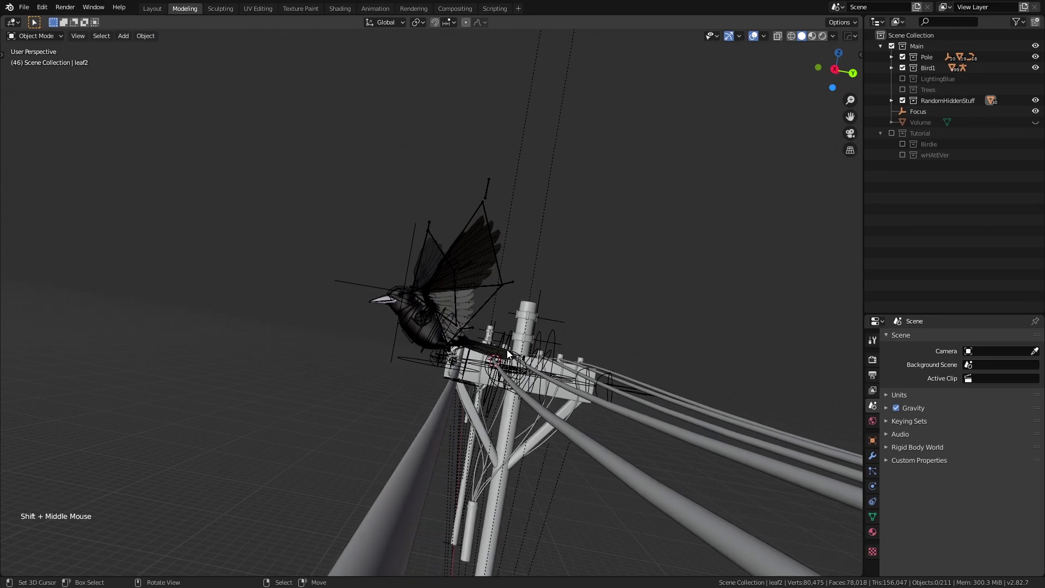
Step: Add a camera to the scene and align it to the current view of the bird and pole
key(shift+a)
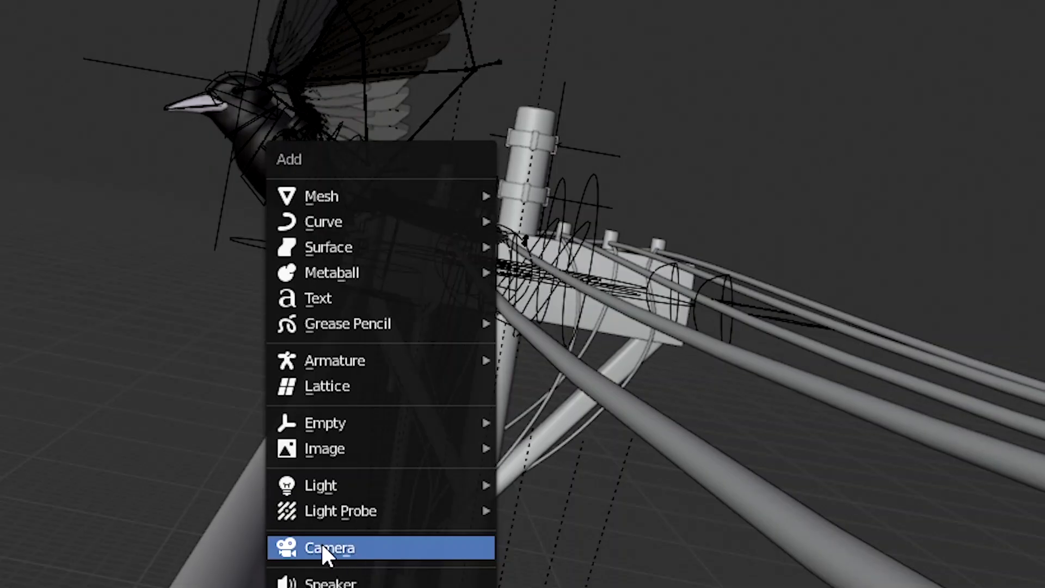
click(323, 548)
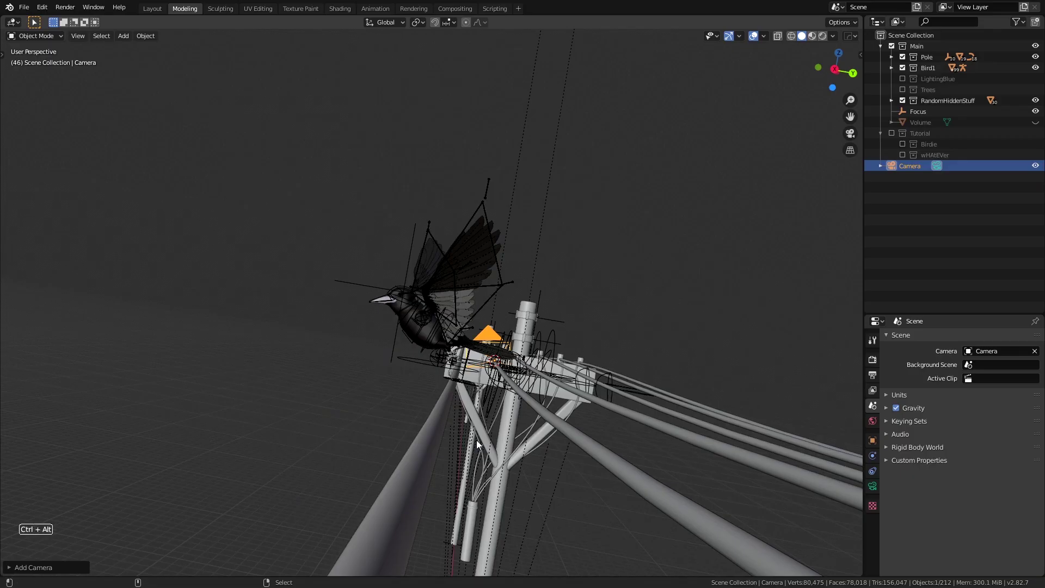
key(ctrl+alt+KP_0)
scroll(475, 439, down, 4)
shift+middle_drag(502, 436, 580, 412)
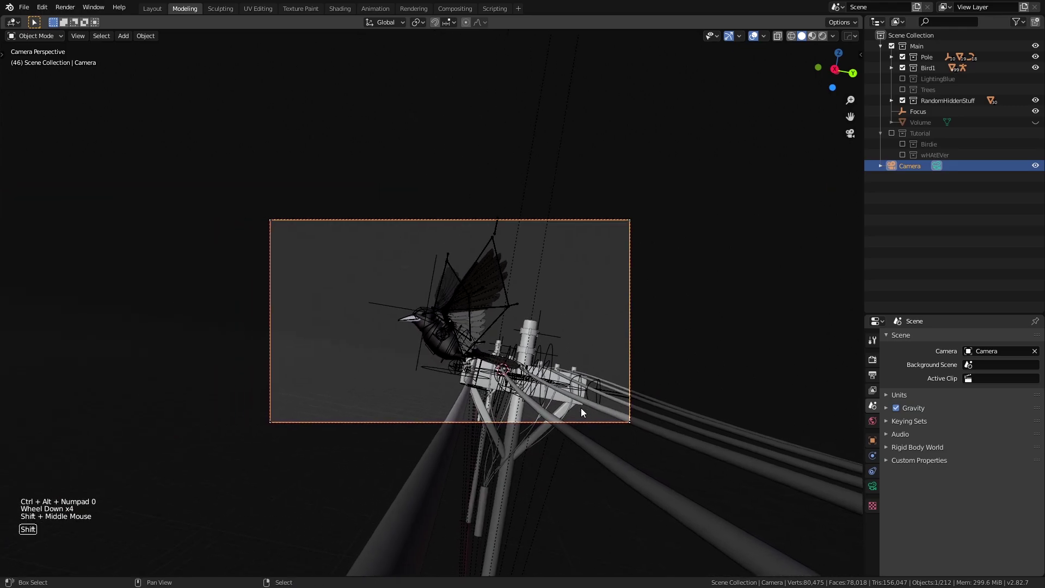
Step: Move the camera, including along its local Z axis, and rotate it to adjust the framing
key(g)
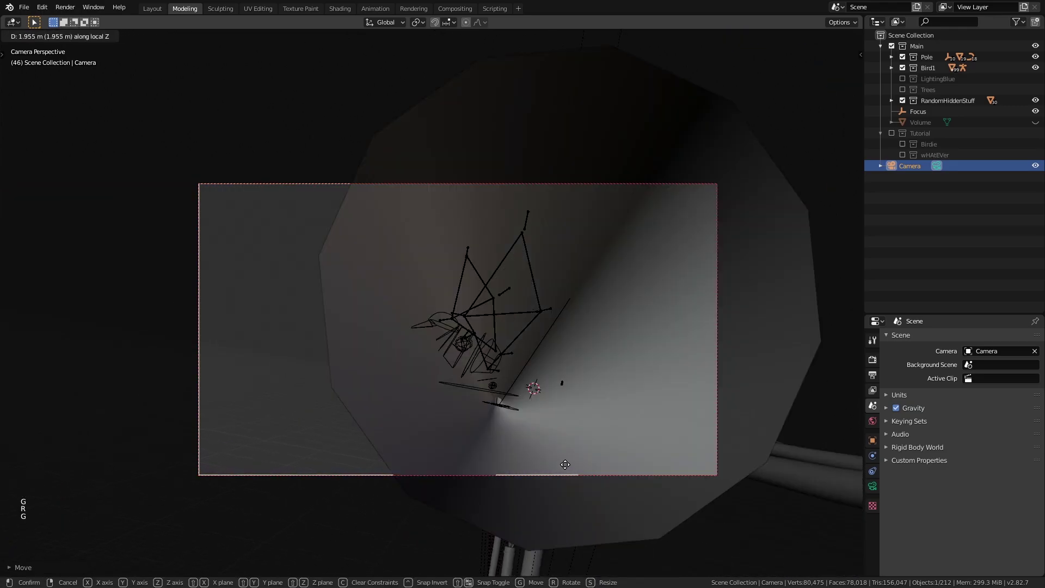
key(r)
key(r)
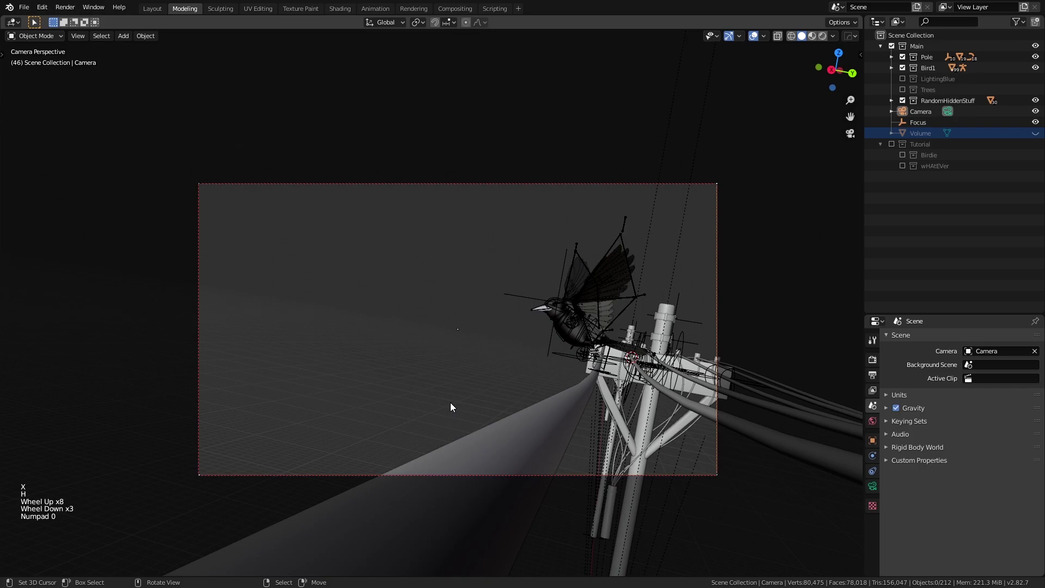
Step: Draw two vertical and two horizontal orange annotation lines dividing the camera frame into thirds
click(15, 177)
key(t)
key(t)
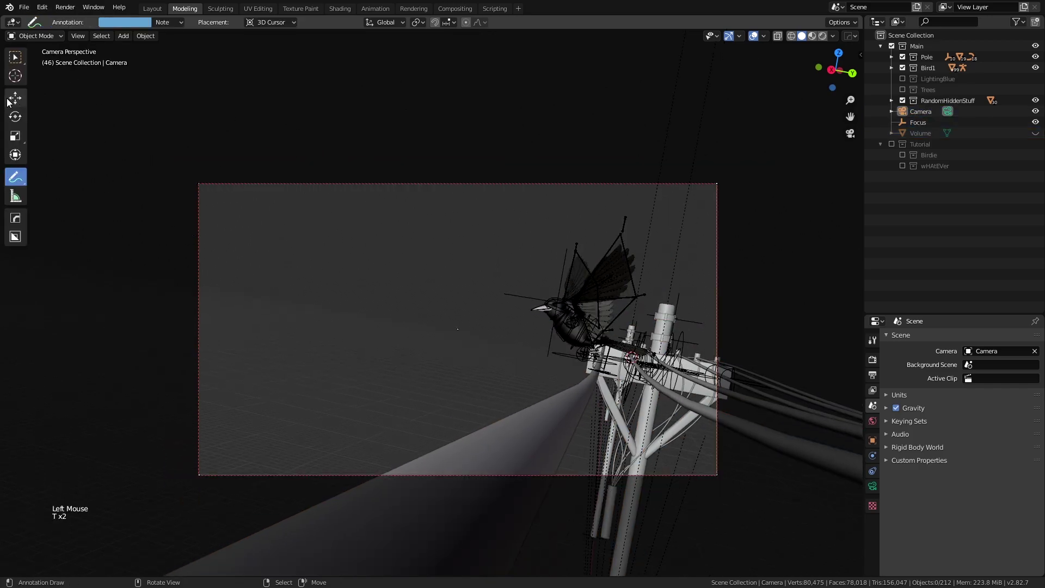
click(125, 23)
click(129, 103)
drag(189, 43, 191, 33)
key(t)
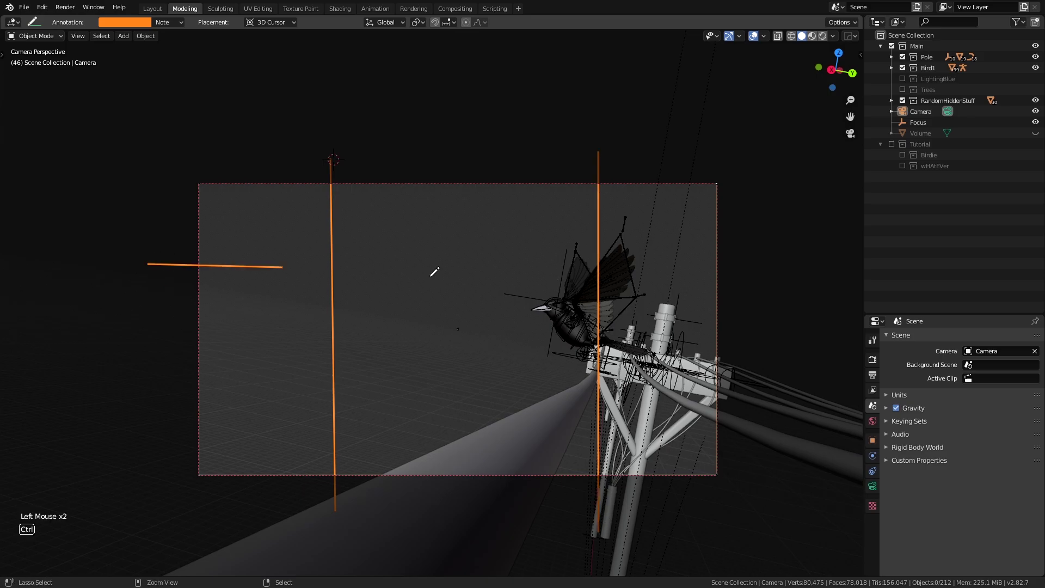
click(2, 54)
drag(15, 177, 54, 182)
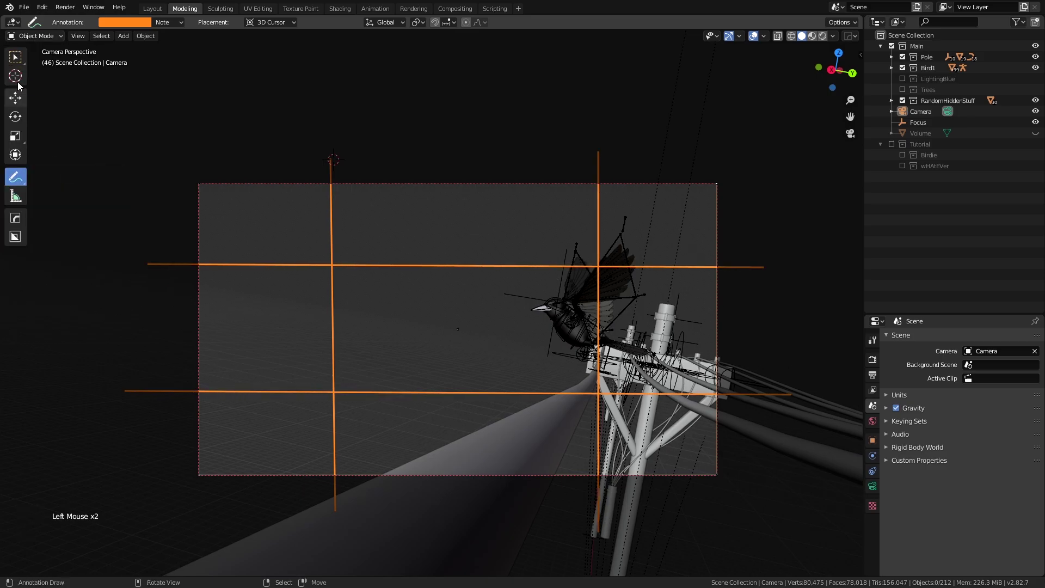
Step: Circle the upper thirds intersection at the bird's wing with an annotation and erase the annotations
key(t)
click(125, 23)
drag(602, 261, 588, 263)
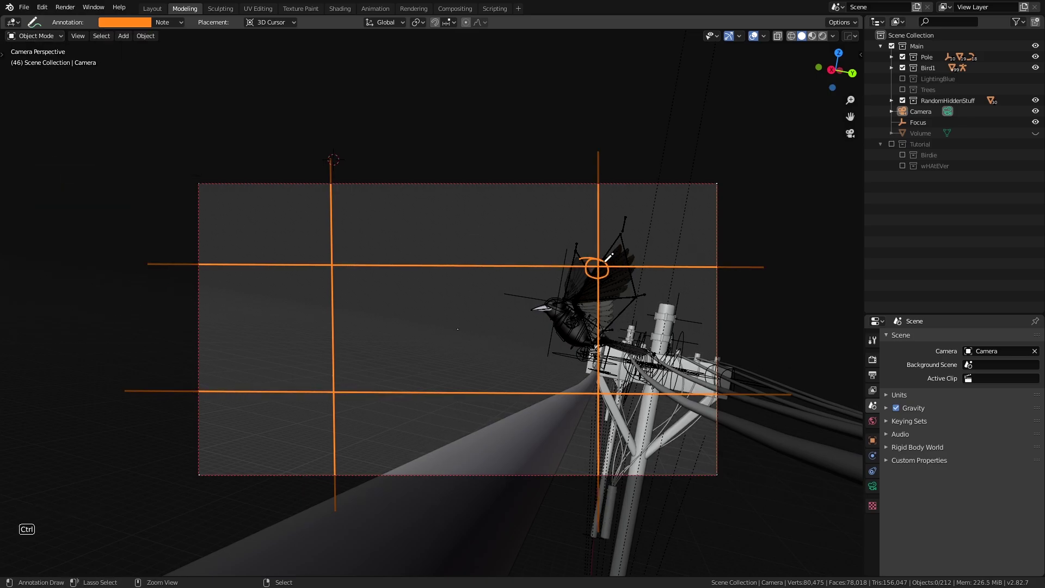
ctrl+drag(213, 238, 699, 256)
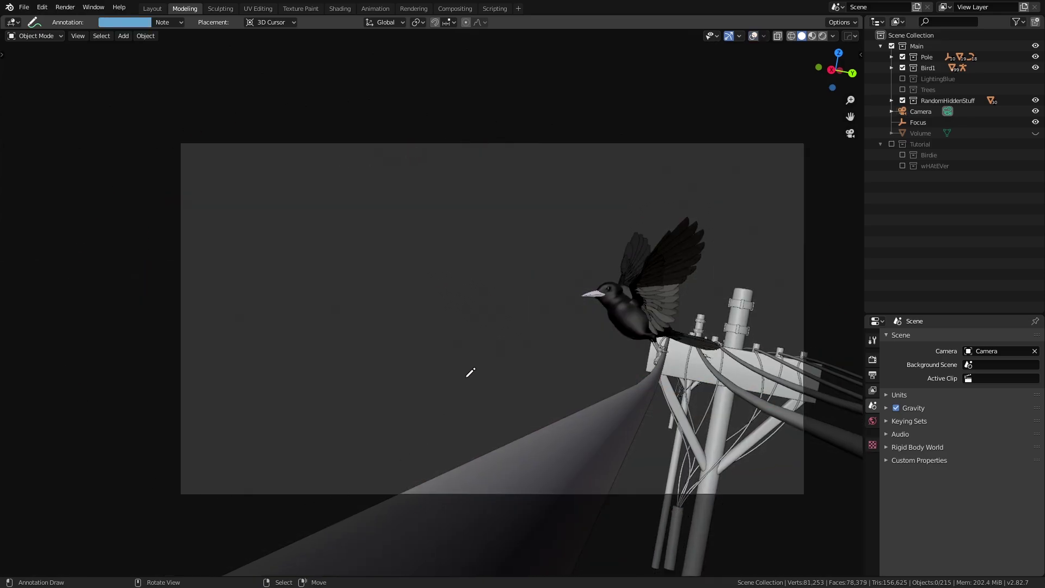
Step: Show the viewport overlays again and erase the blue freehand annotation strokes across the camera frame
click(753, 37)
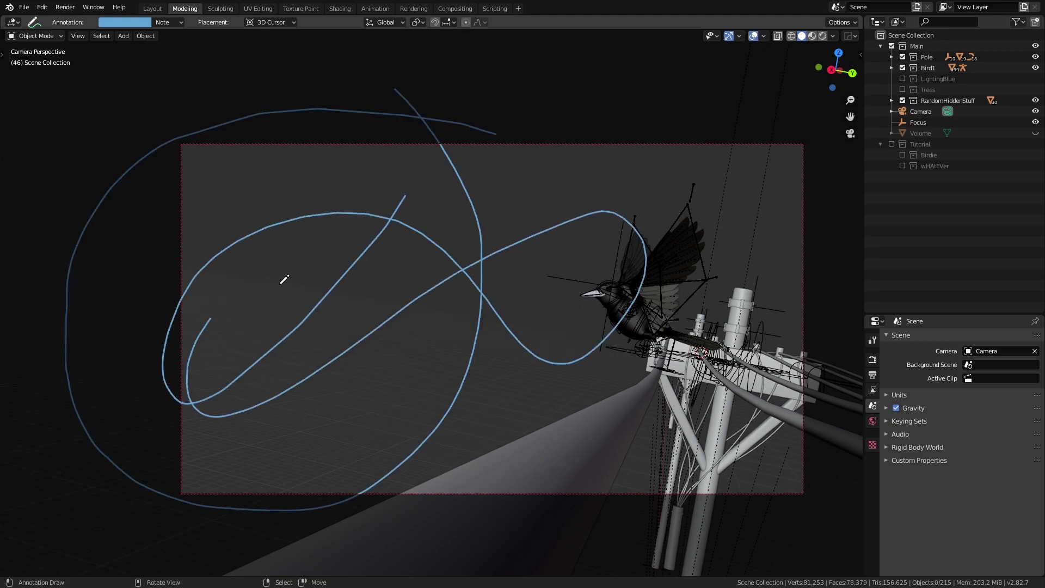
mouse_move(570, 228)
ctrl+mouse_down()
mouse_move(145, 343)
mouse_move(387, 262)
ctrl+mouse_up()
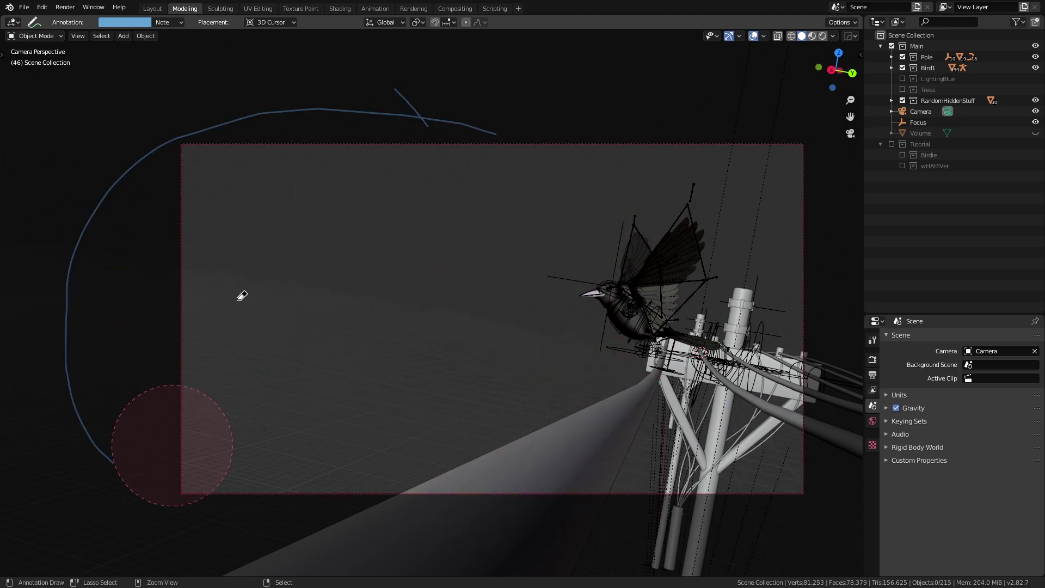
mouse_move(238, 300)
ctrl+mouse_down()
mouse_move(260, 169)
mouse_move(168, 87)
mouse_move(79, 157)
mouse_move(130, 268)
ctrl+mouse_up()
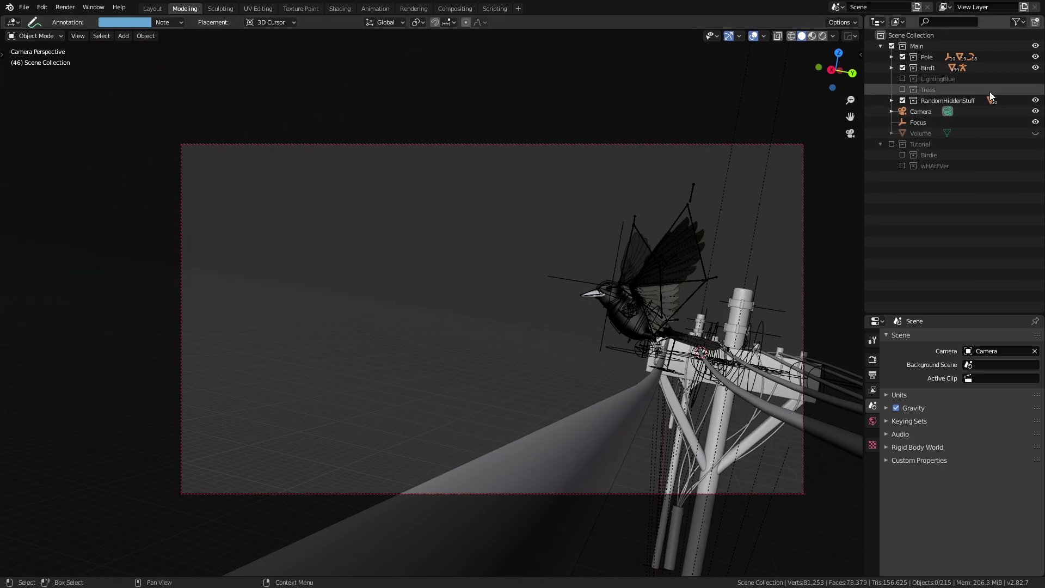
Step: Enable the Trees collection inside the Main collection
click(902, 89)
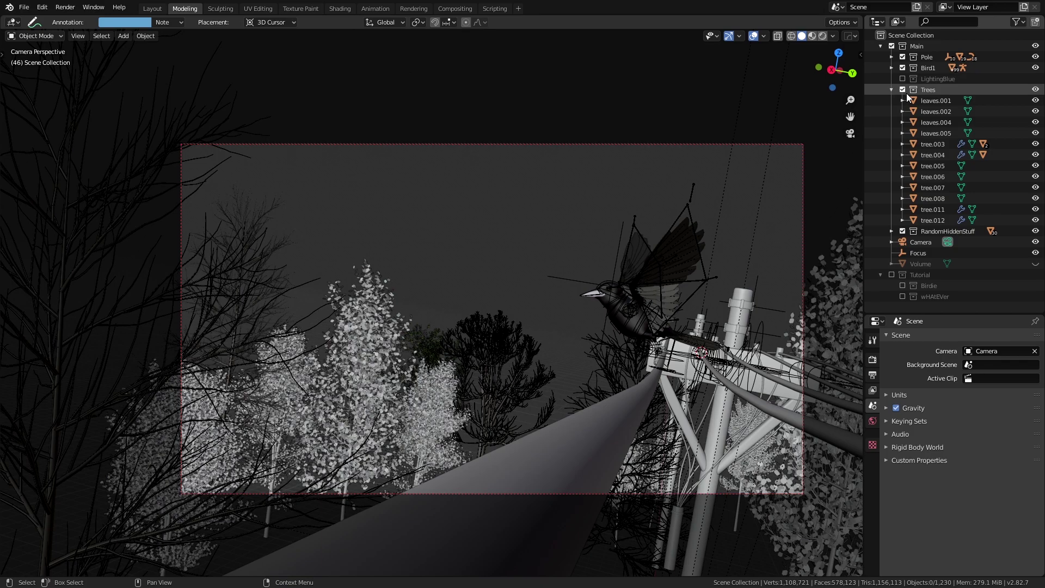
Step: Hide every object in the Trees collection and show them again one by one, from leaves.001 to tree.012
drag(1035, 100, 1035, 218)
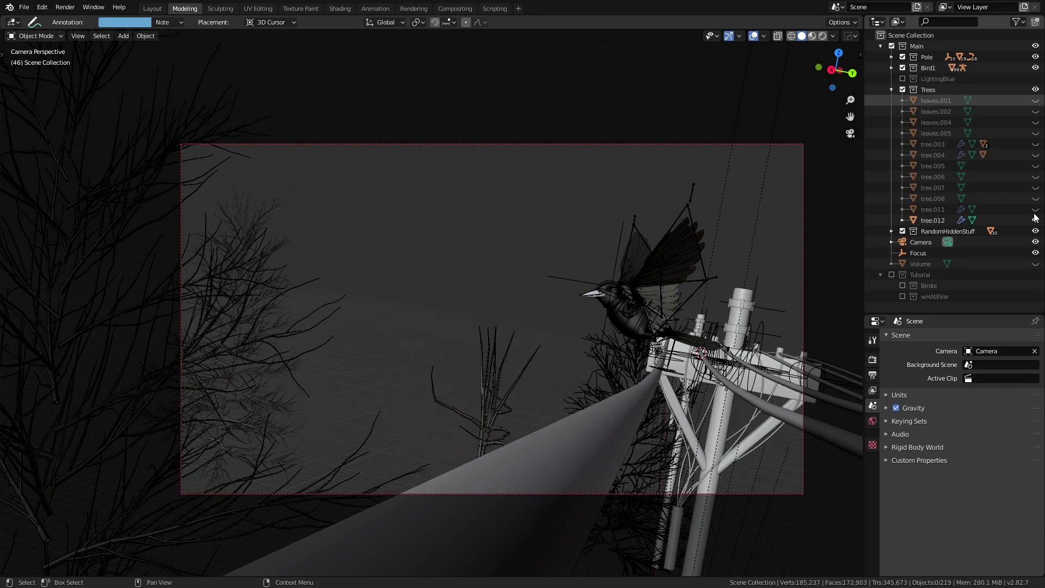
click(1036, 100)
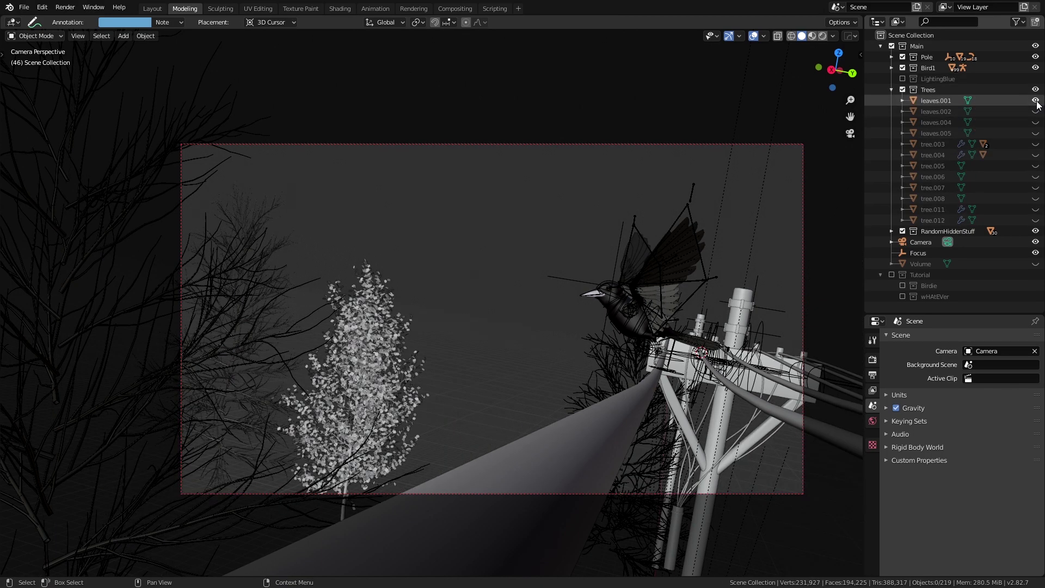
click(1035, 111)
click(1035, 122)
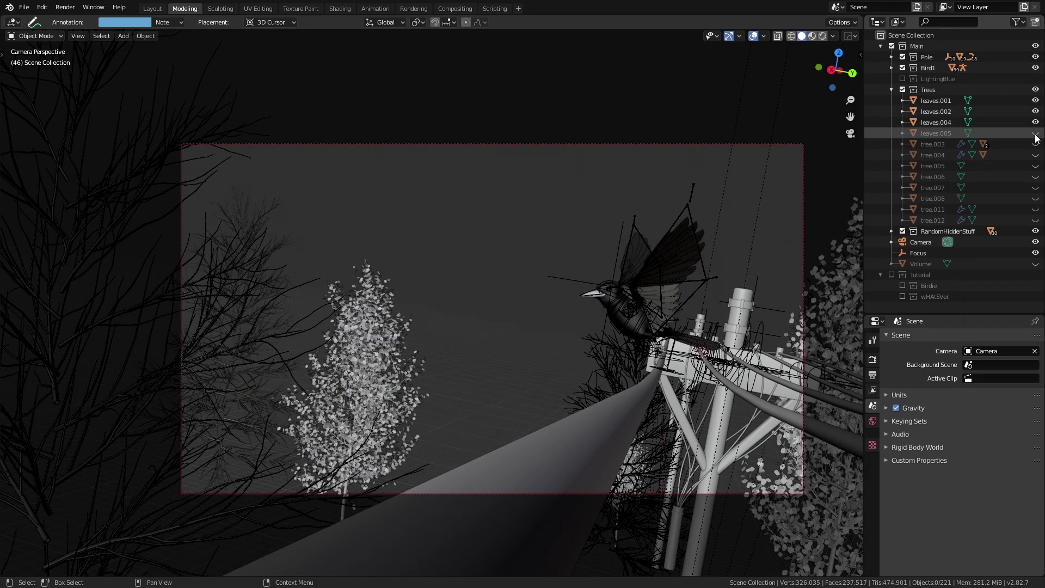
click(1035, 132)
click(1036, 144)
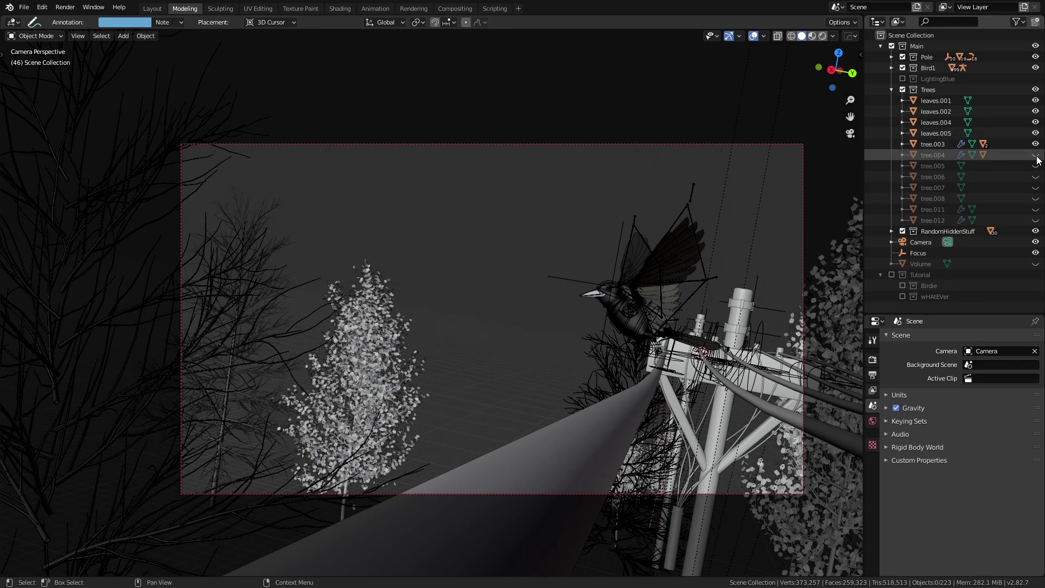
click(1035, 166)
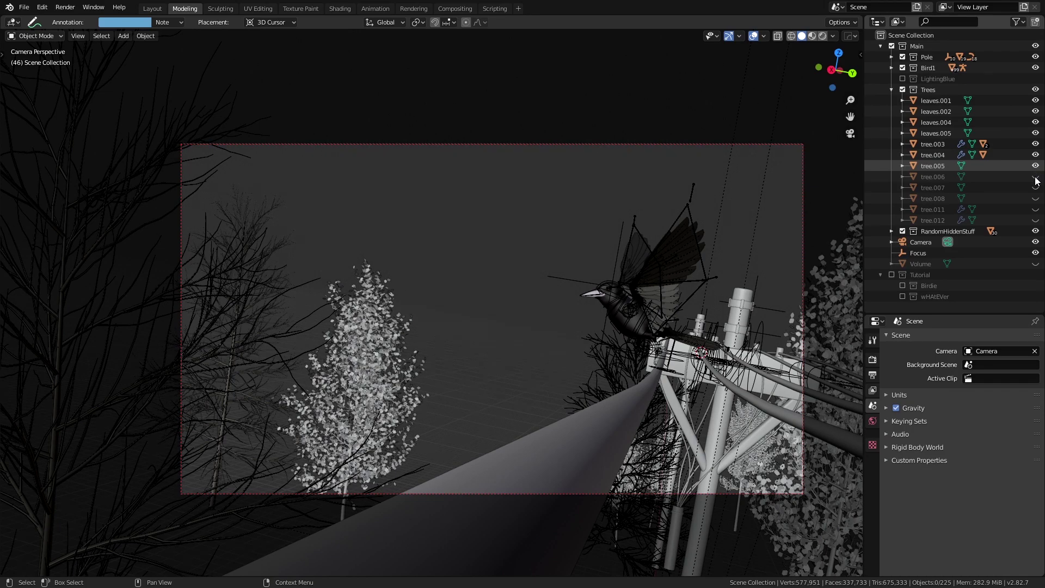
click(1035, 176)
click(1035, 187)
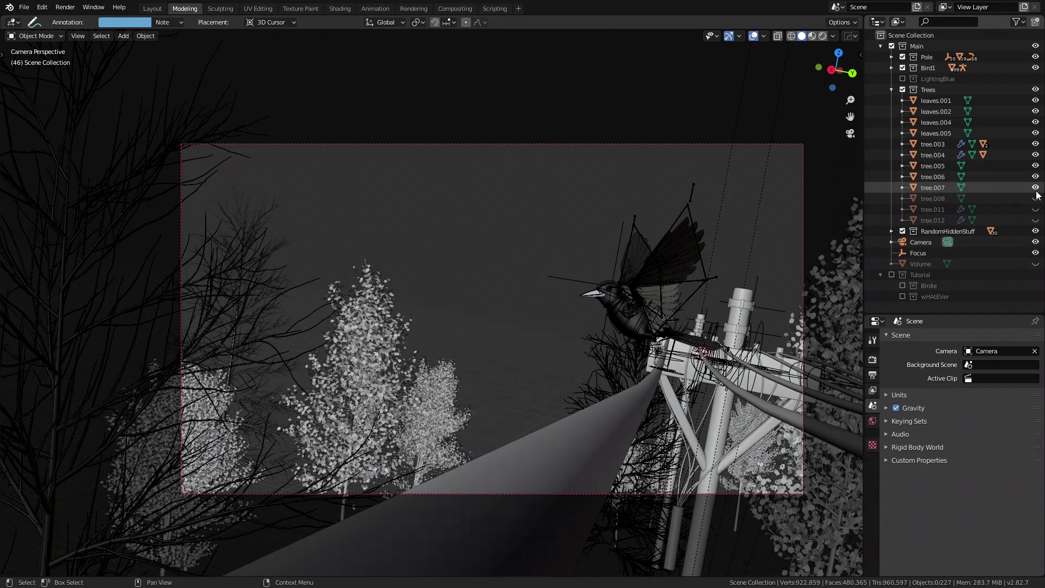
click(1036, 198)
click(1036, 209)
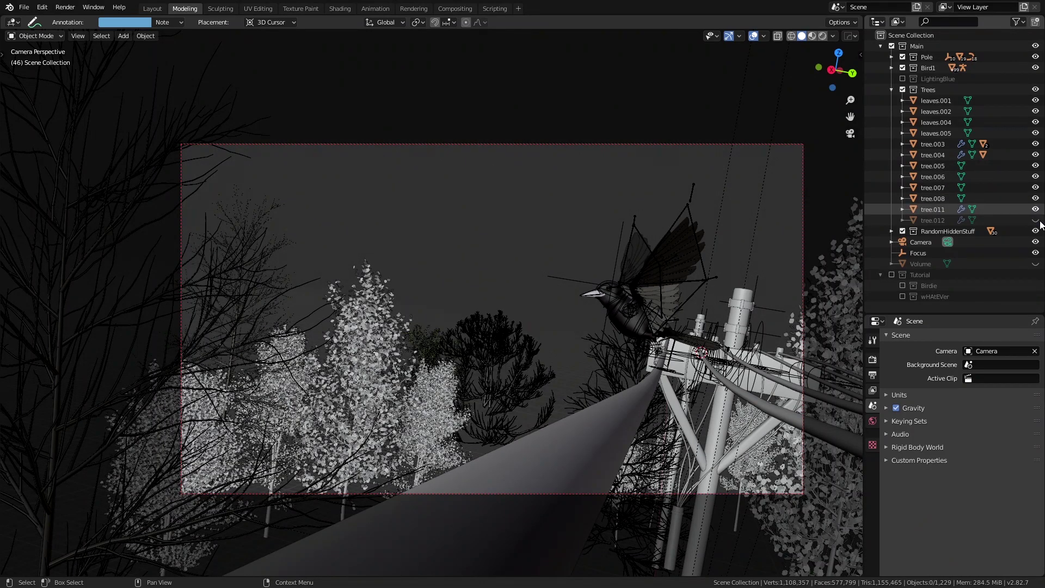
click(1035, 220)
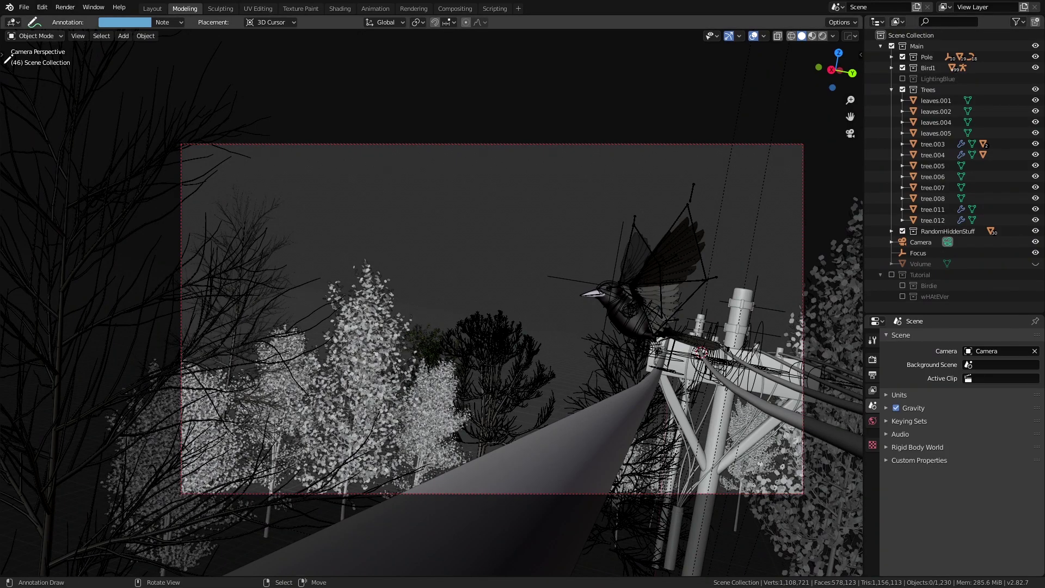
Step: Switch the active tool from Annotate back to box selection
key(t)
key(t)
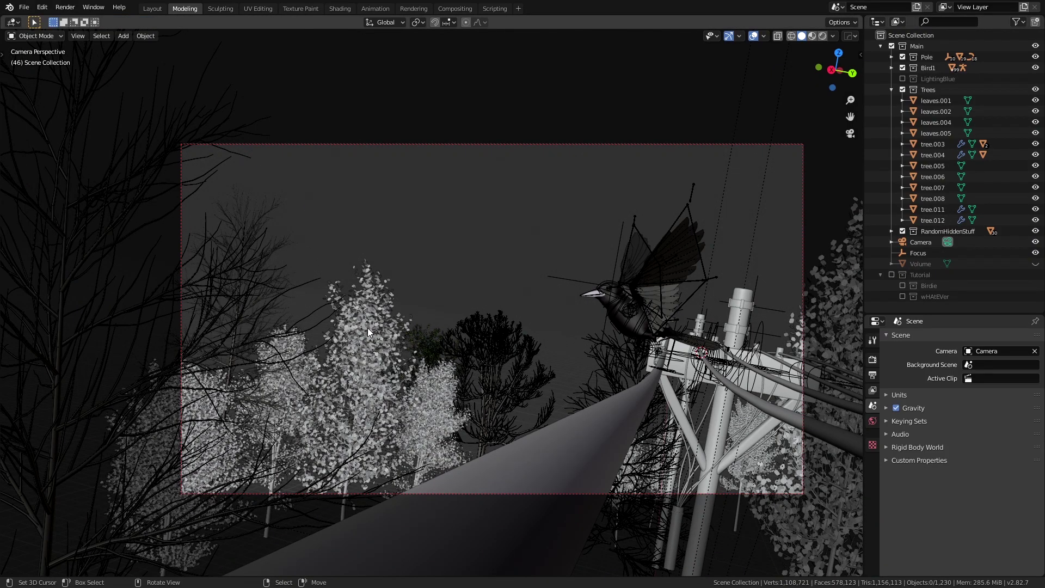
Step: Try to raise the tall leafy tree leaves.001 along the global Z axis
click(370, 351)
key(g)
key(z)
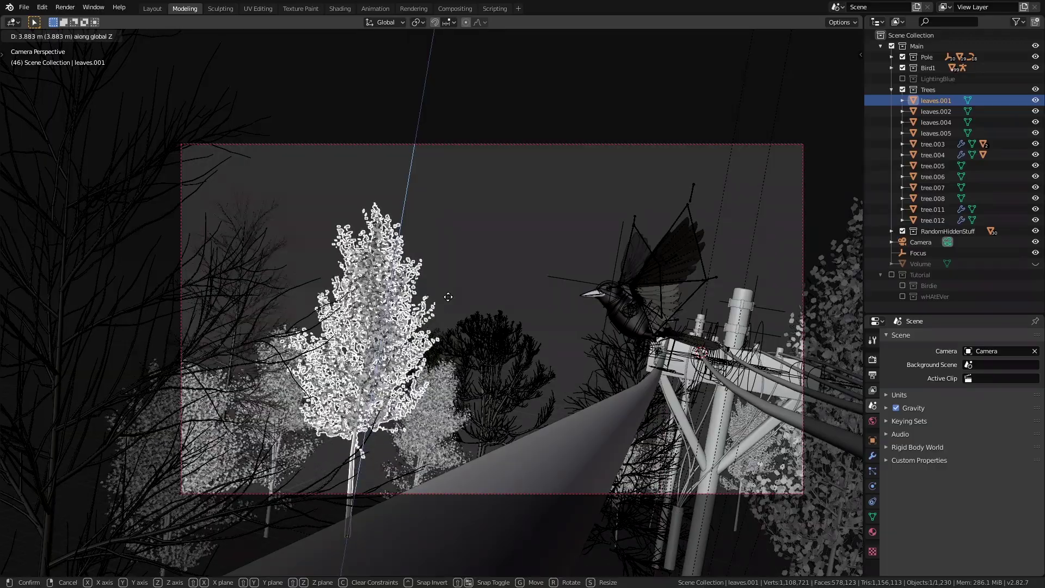
right_click(448, 300)
middle_drag(443, 331, 487, 314)
scroll(437, 364, down, 4)
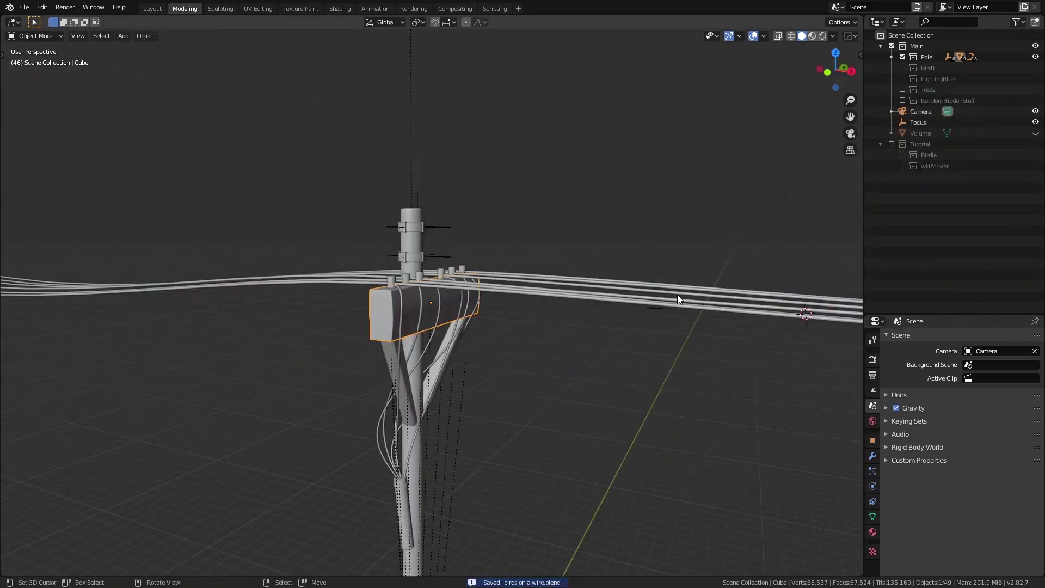
Step: Switch to the Shading workspace and view the pole's wooden crossbeam up close in material preview
click(339, 8)
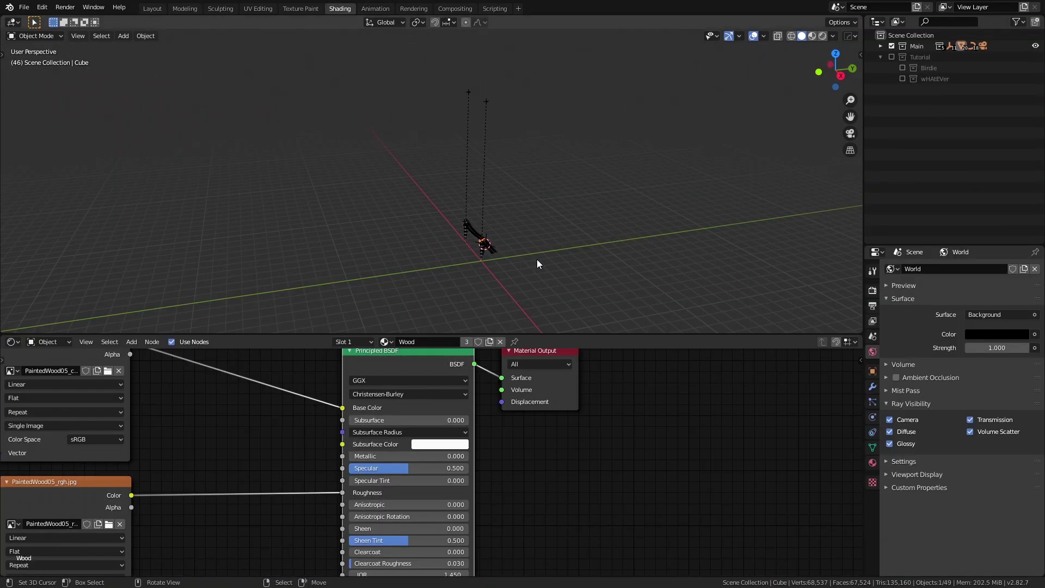
key(KP_Decimal)
mouse_move(540, 260)
middle_down()
mouse_move(539, 275)
mouse_move(573, 201)
middle_up()
key(z)
click(573, 256)
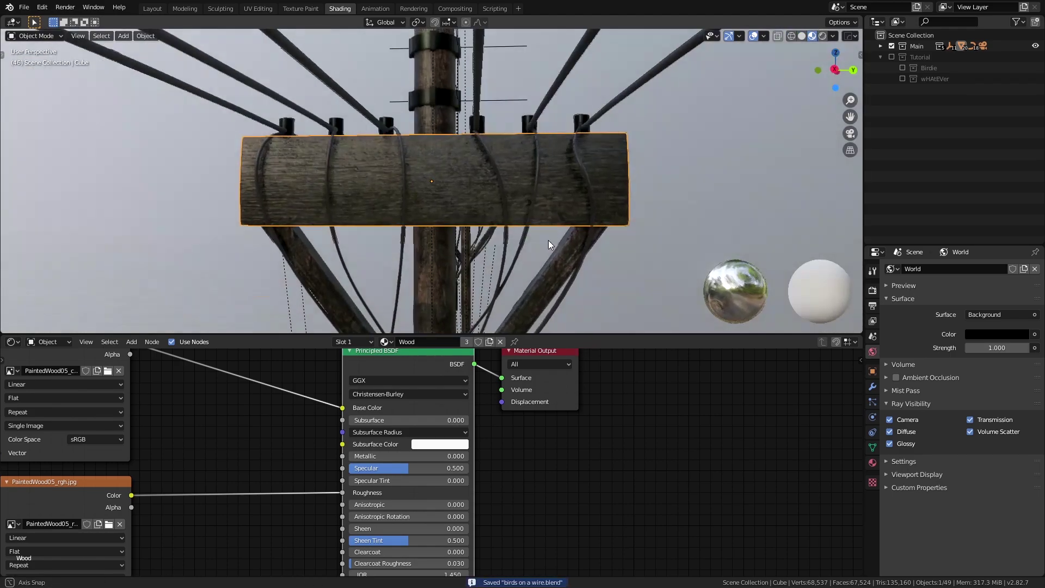
scroll(548, 240, up, 2)
mouse_move(548, 240)
middle_down()
mouse_move(538, 249)
mouse_move(504, 170)
mouse_move(544, 145)
mouse_move(579, 179)
mouse_move(544, 204)
mouse_move(492, 174)
middle_up()
shift+middle_drag(492, 234, 479, 188)
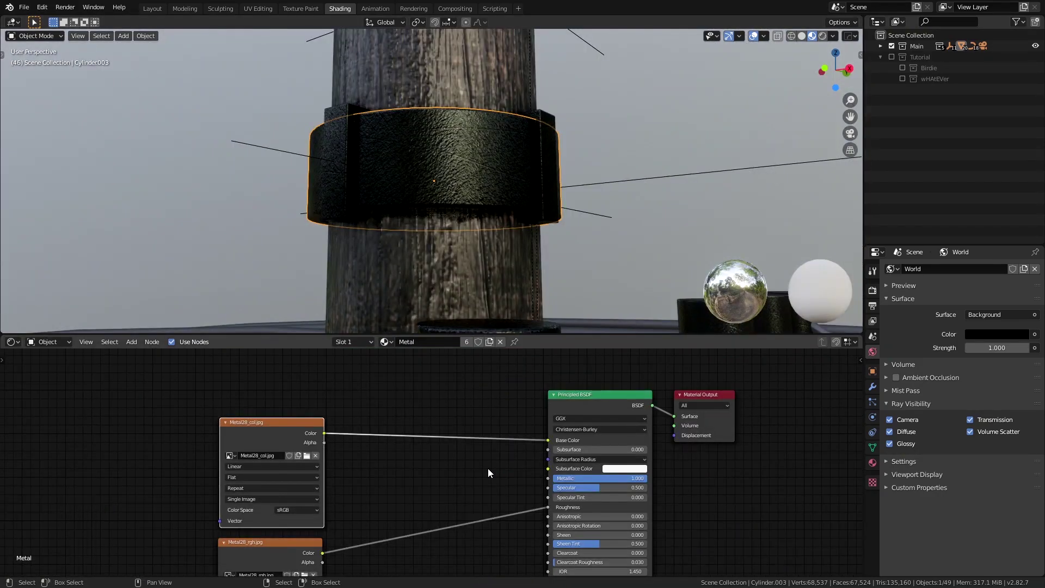
Step: Link the Metal28_rgh.jpg color to Roughness with Non-Color color space, and pull a link from the Metal28_nrm.jpg color towards the Principled BSDF's Normal input
key(Home)
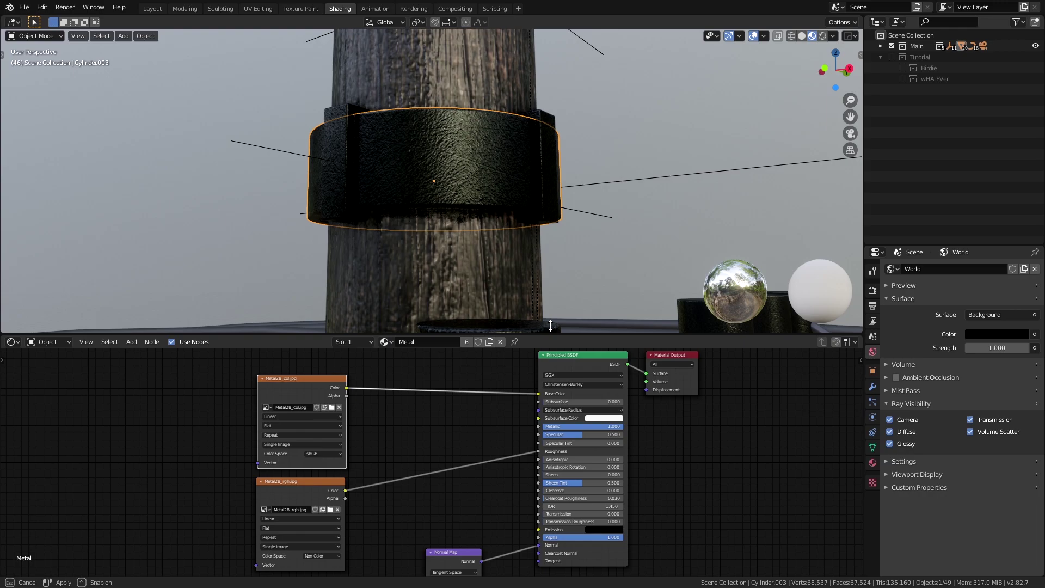
drag(550, 325, 550, 152)
scroll(425, 381, up, 3)
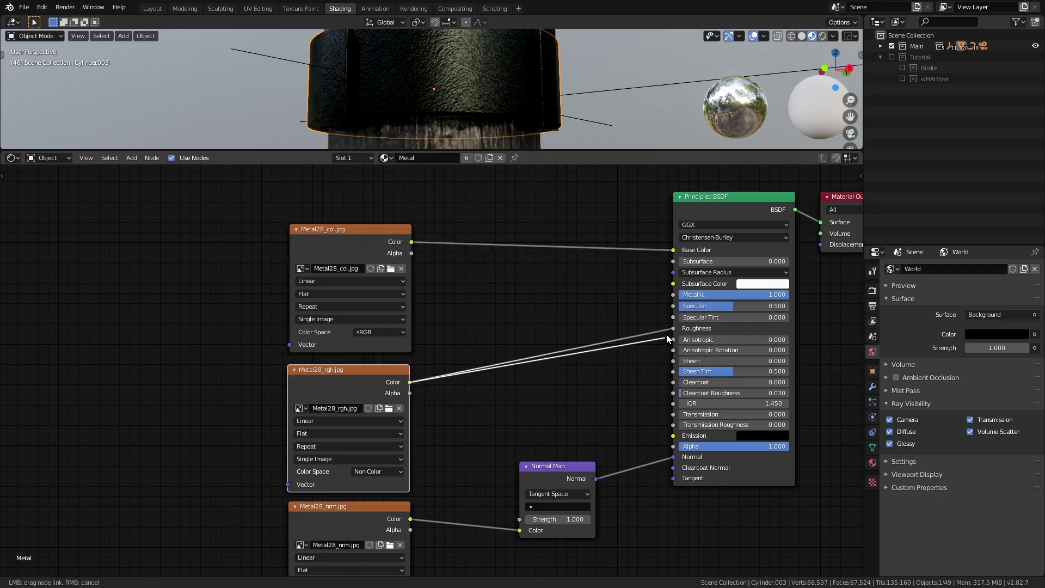
drag(673, 329, 673, 329)
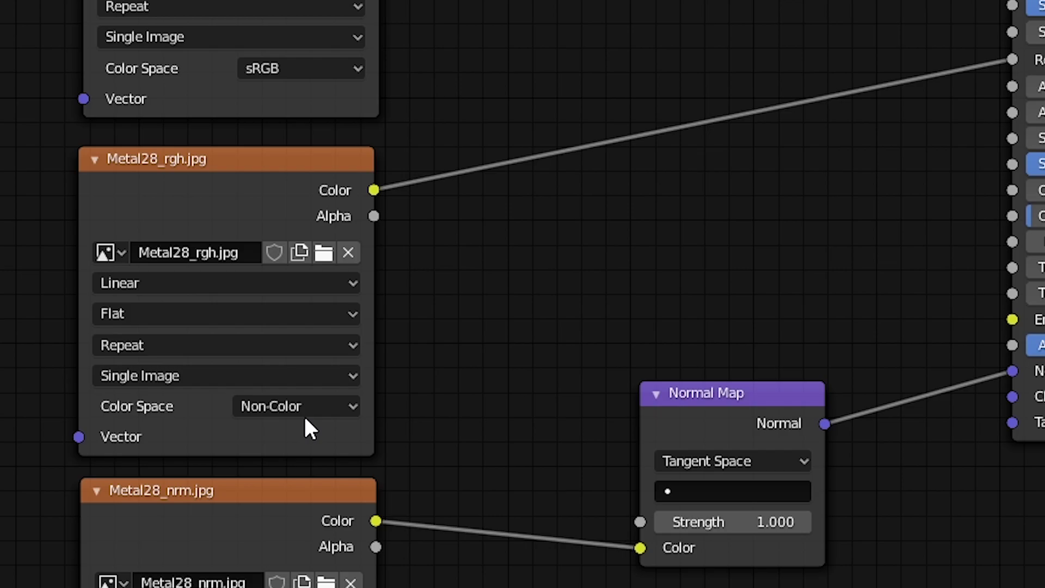
click(380, 471)
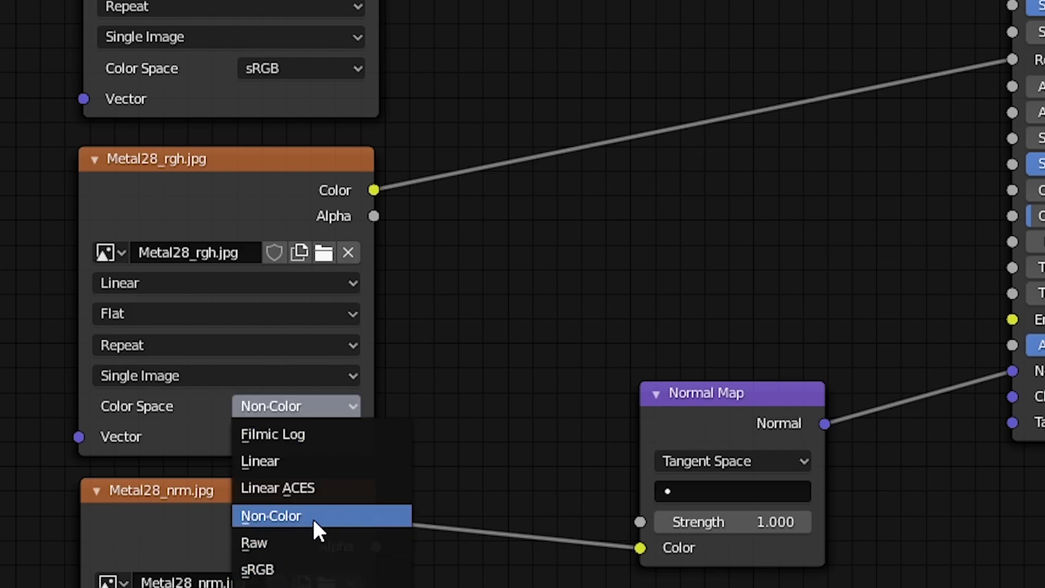
click(279, 517)
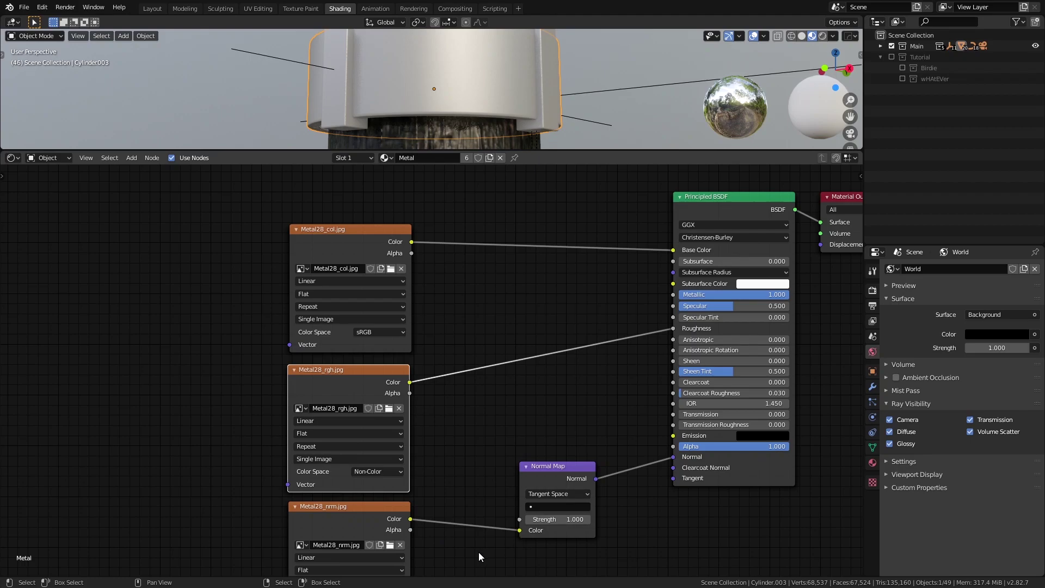
middle_drag(463, 525, 457, 470)
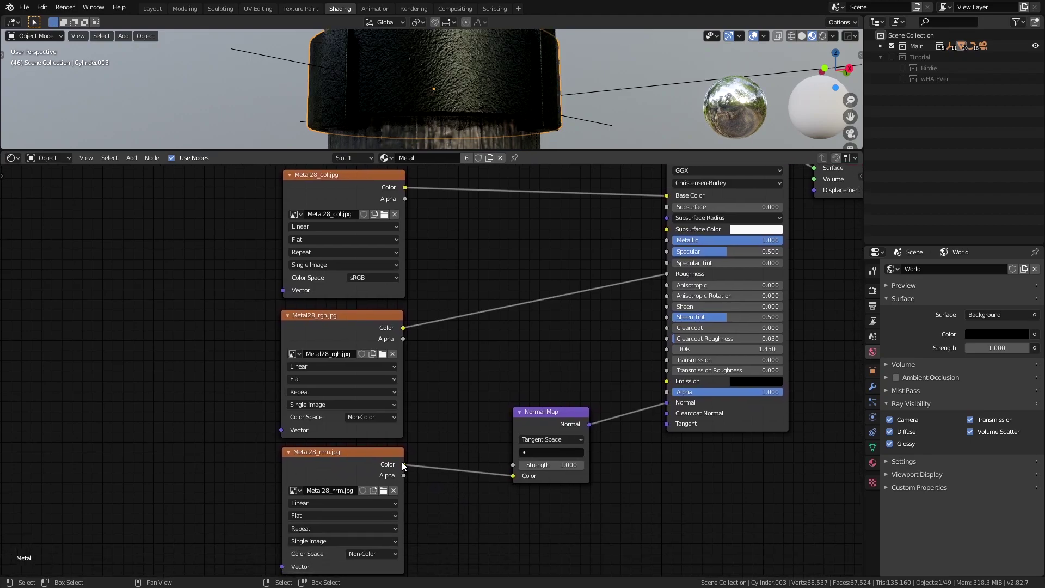
drag(404, 464, 650, 393)
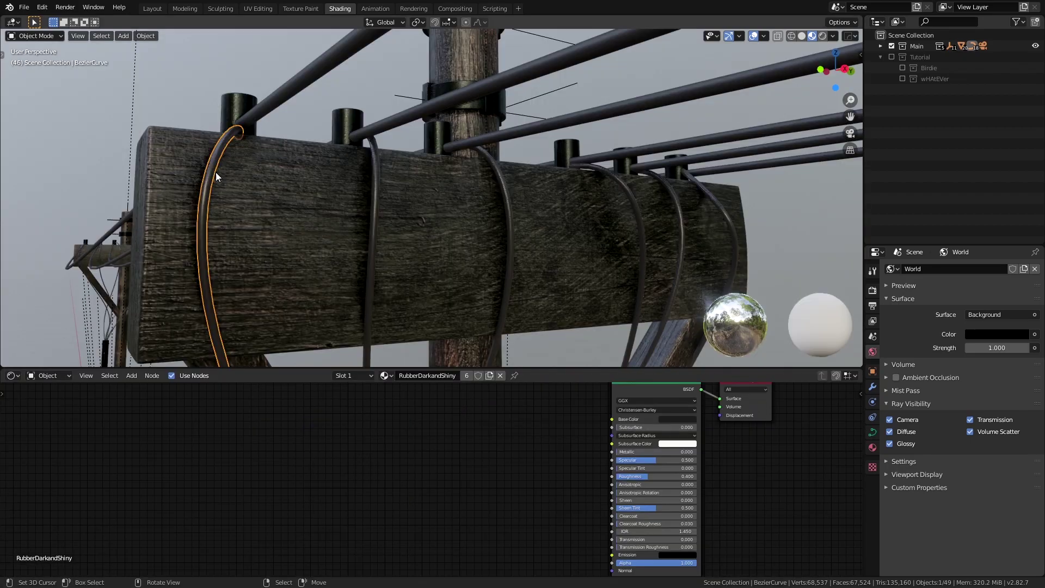
Step: Set the roughness of the thin hanging wire's RubberDarkandShiny material to 0.4
middle_drag(555, 466, 365, 494)
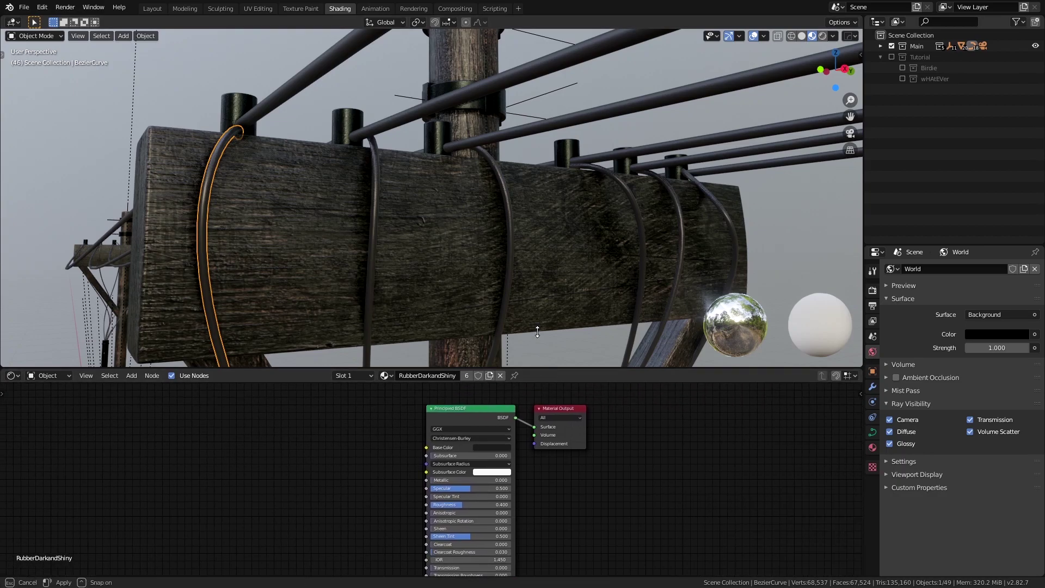
drag(537, 331, 537, 239)
scroll(489, 424, up, 3)
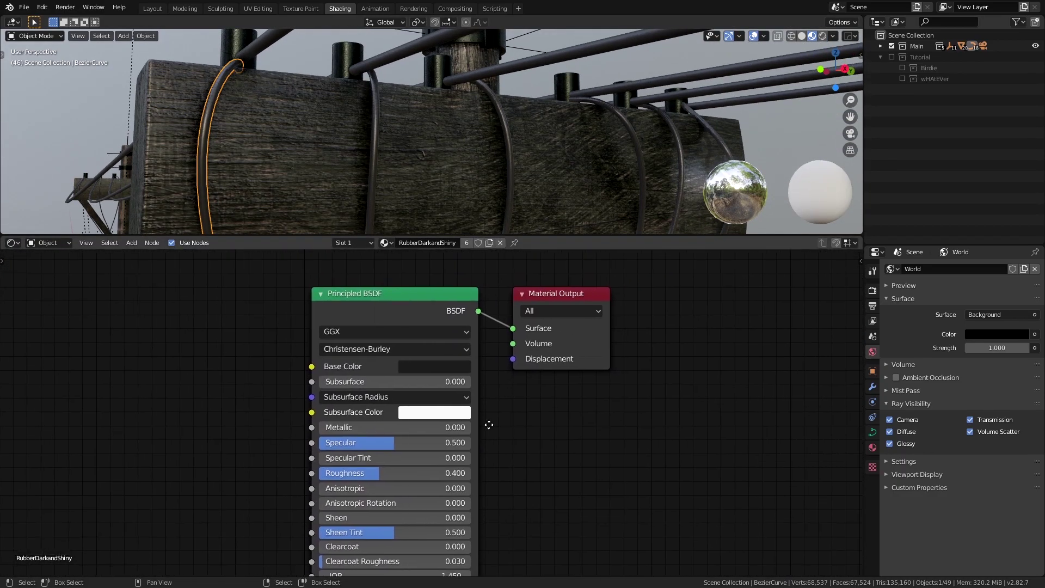
middle_drag(489, 425, 488, 433)
scroll(471, 484, up, 3)
middle_drag(470, 483, 489, 422)
click(459, 445)
text(.)
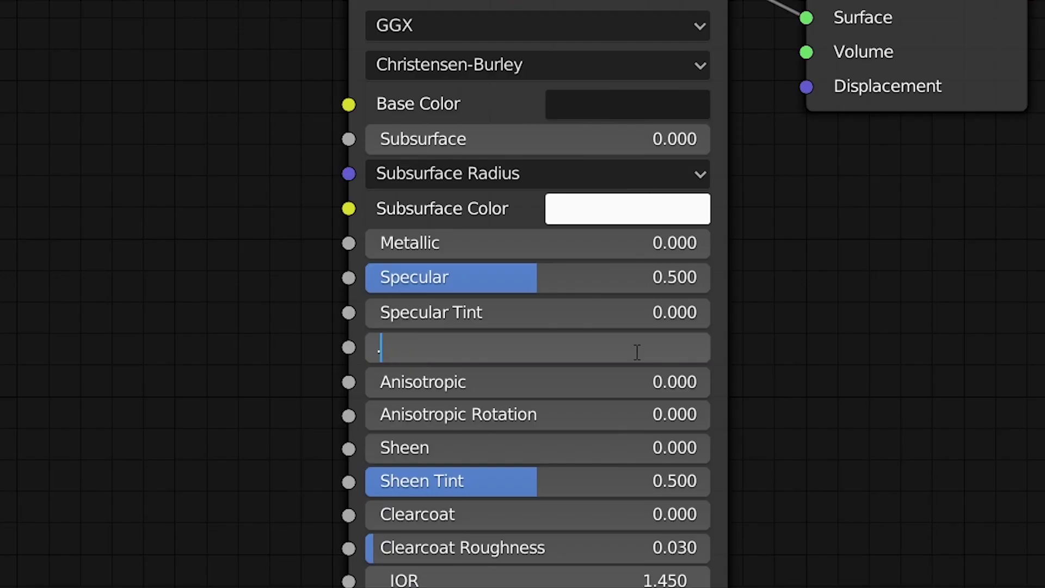
text(4)
key(Return)
Step: Set the roughness of the power line's Rubber material to 0.6 and save the file
click(580, 353)
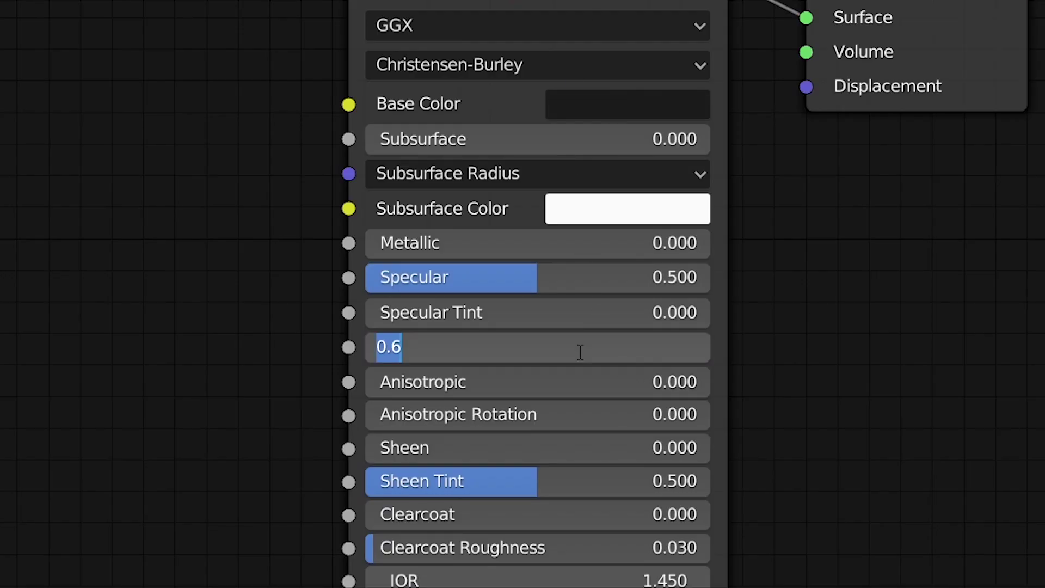
key(Return)
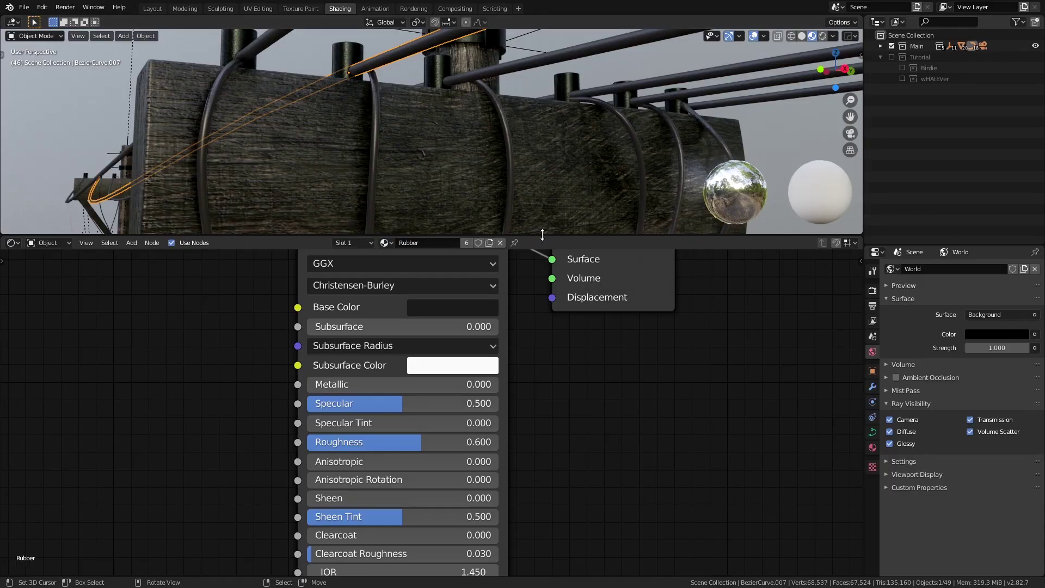
drag(542, 235, 542, 338)
middle_drag(531, 236, 509, 246)
scroll(533, 276, down, 1)
key(ctrl+s)
key(KP_0)
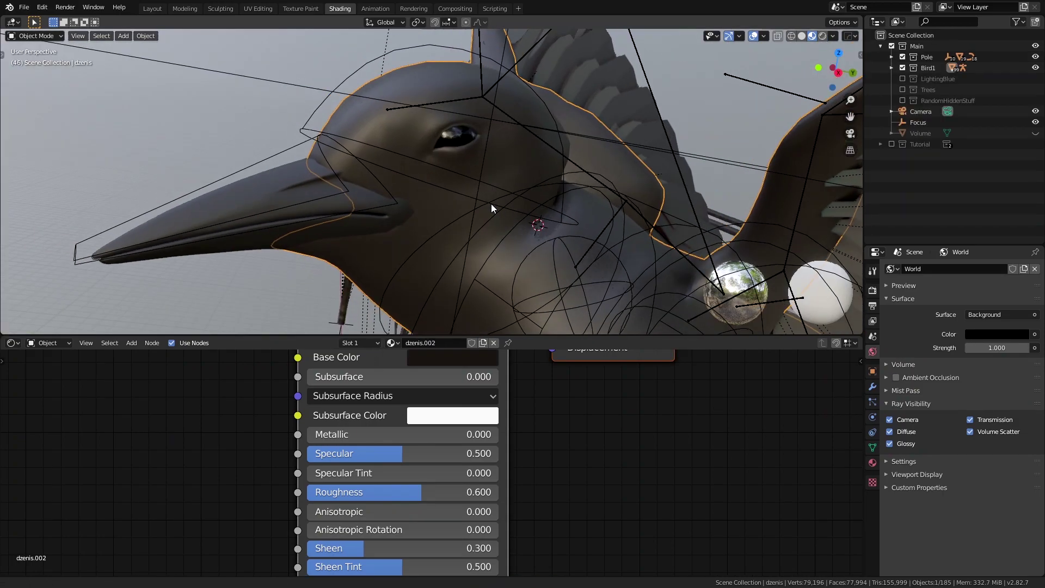
Step: Examine the Principled BSDF settings of the bird's body material
scroll(506, 443, down, 2)
scroll(512, 424, down, 4)
middle_drag(502, 414, 570, 462)
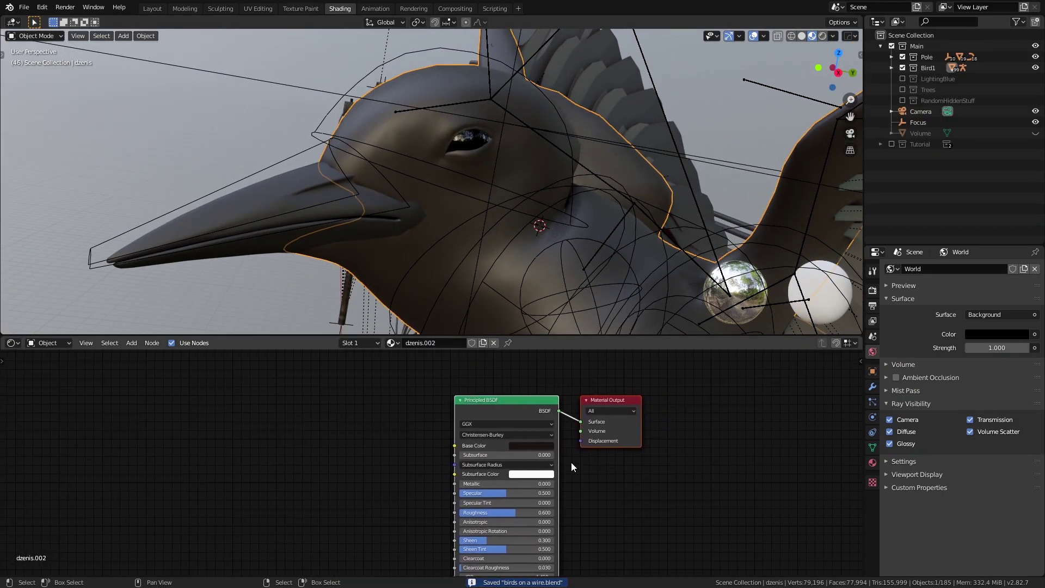
scroll(512, 472, up, 10)
mouse_move(509, 472)
middle_down()
mouse_move(605, 483)
mouse_move(427, 429)
mouse_move(480, 368)
mouse_move(511, 481)
middle_up()
scroll(435, 447, down, 2)
Step: Select the bird's beak and eye in turn to examine their materials, and save the file
click(235, 209)
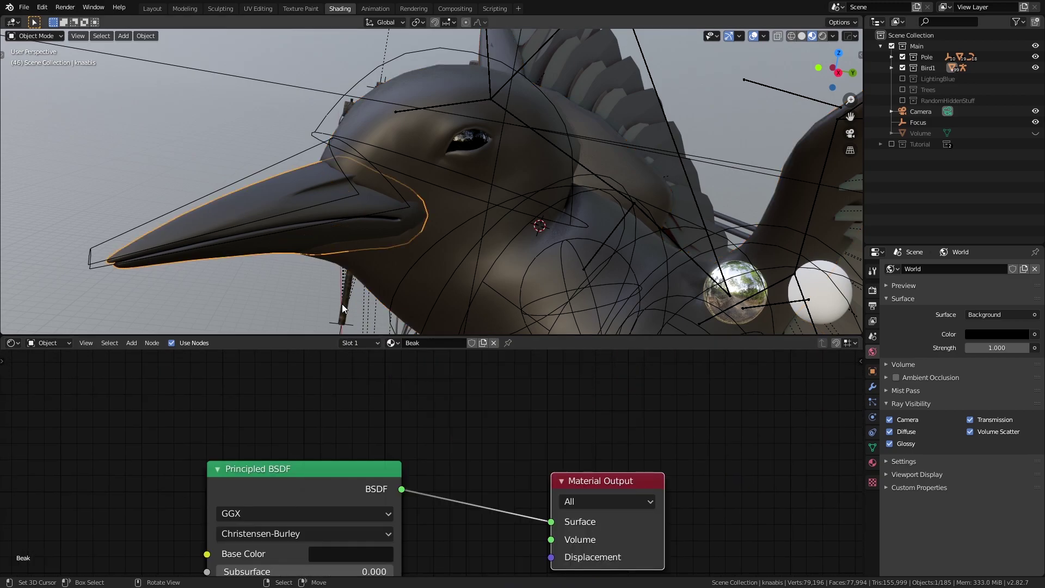
middle_drag(413, 569, 505, 423)
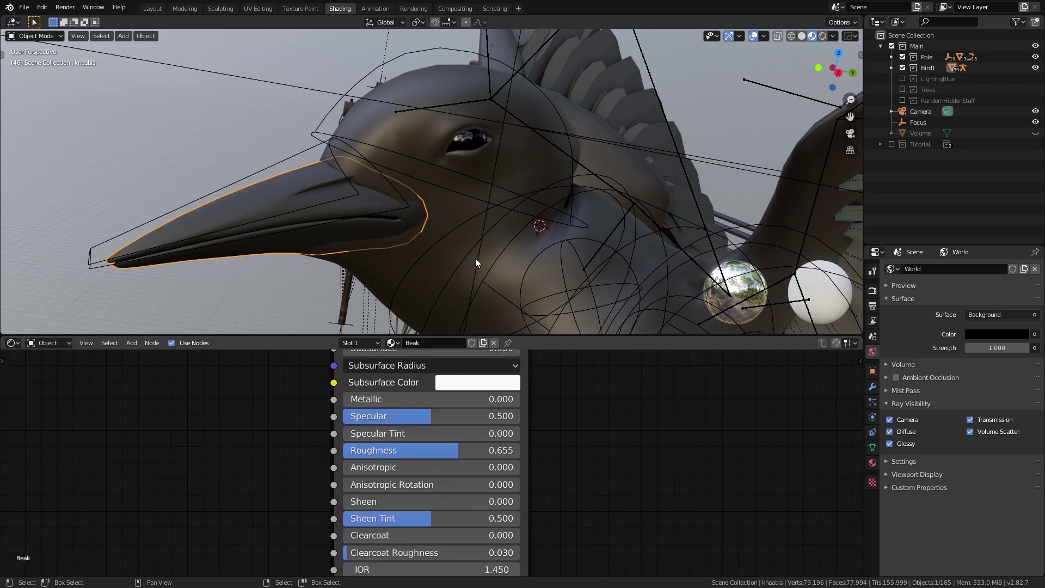
click(468, 145)
key(ctrl+s)
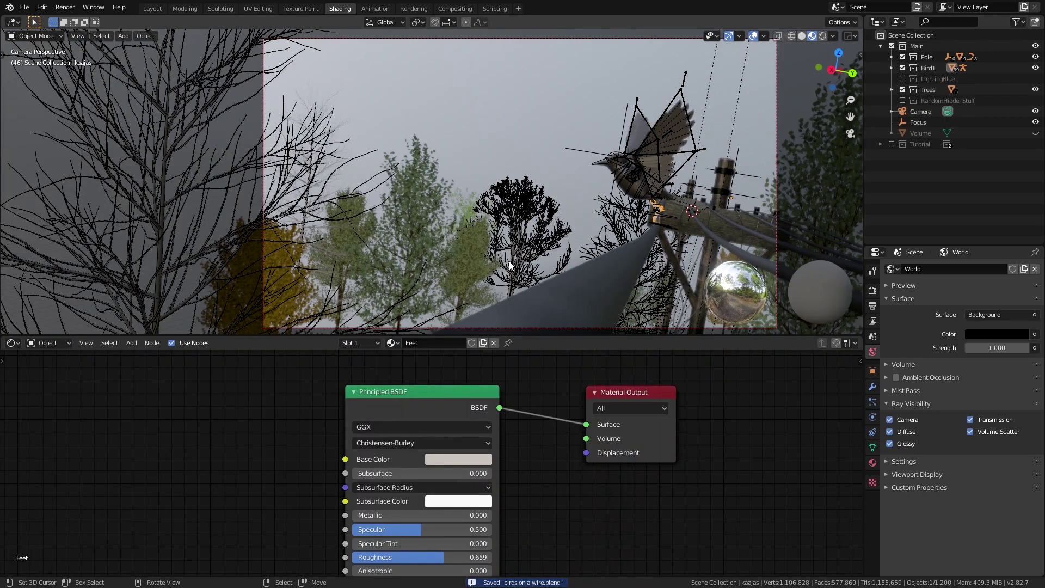
Step: Save the file and examine the background trees' materials, selecting the yellow tree and adding the green tree behind it
click(423, 166)
middle_drag(449, 211, 476, 227)
key(ctrl+s)
scroll(432, 230, up, 5)
scroll(475, 226, up, 1)
scroll(456, 427, down, 1)
middle_drag(476, 427, 529, 466)
middle_drag(428, 209, 445, 210)
click(294, 185)
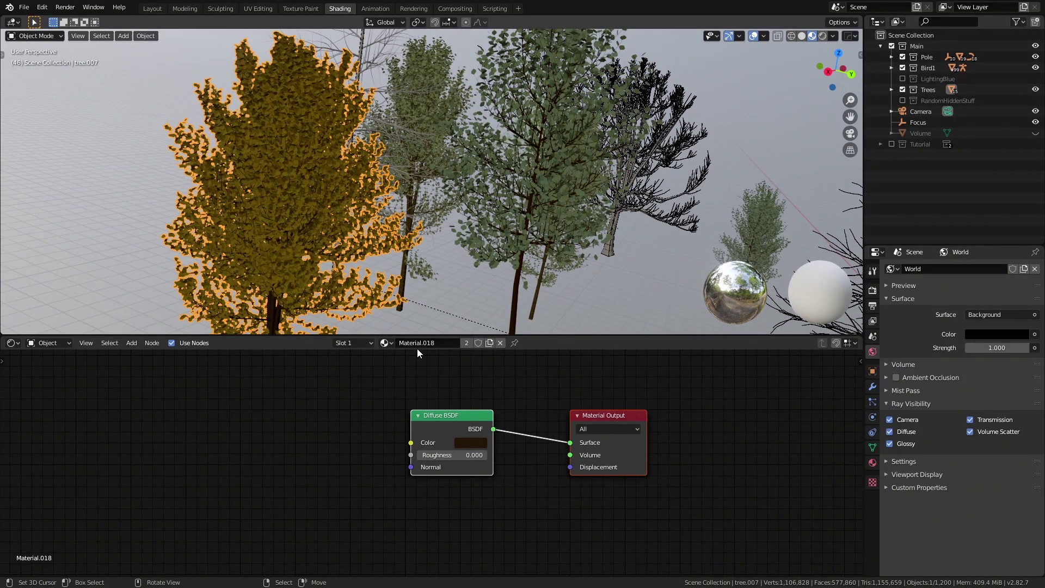
middle_drag(589, 228, 443, 77)
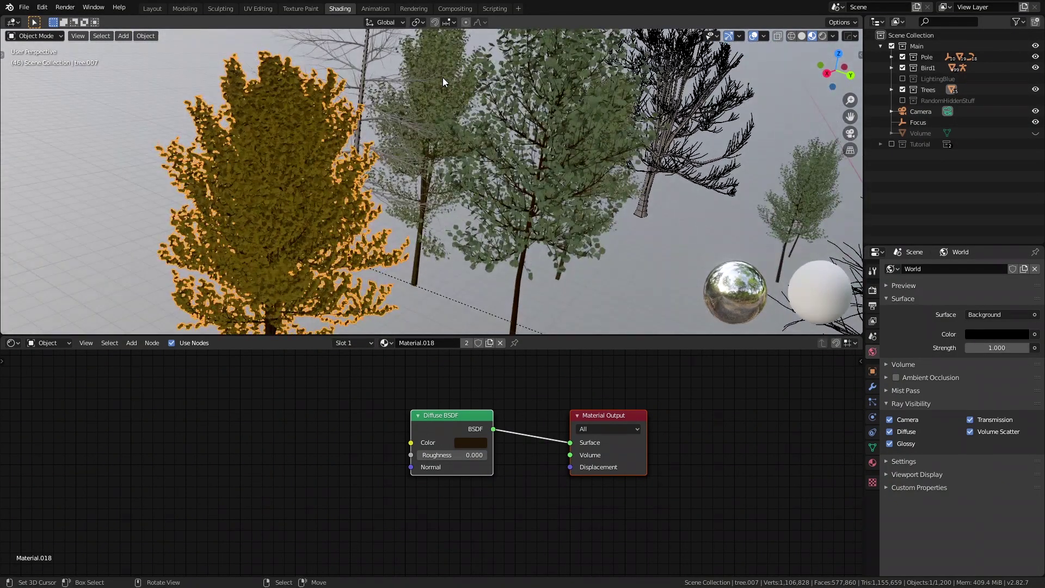
shift+click(442, 77)
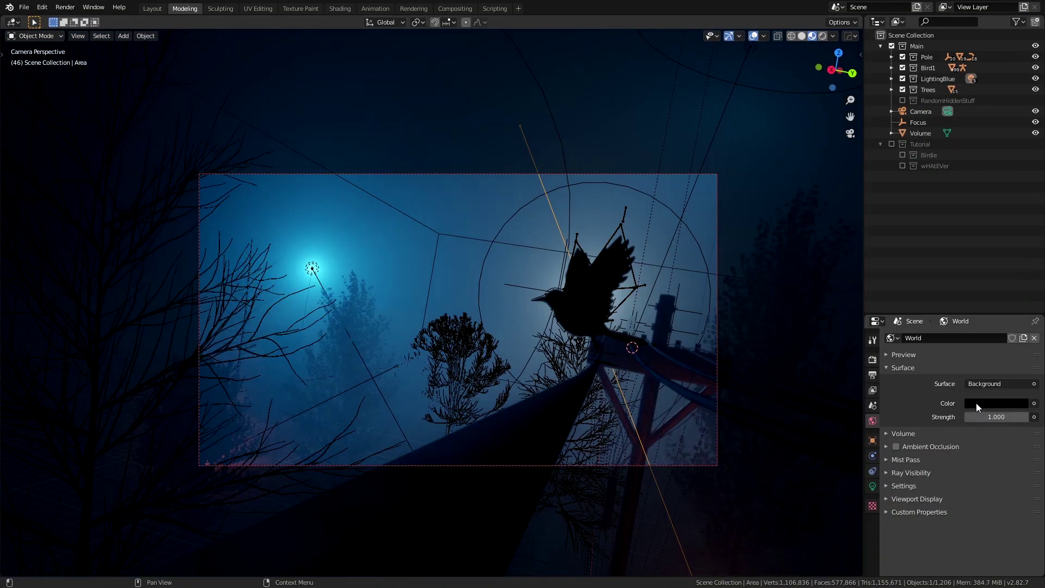
Step: Set the world background color to black with a value of 0
click(976, 406)
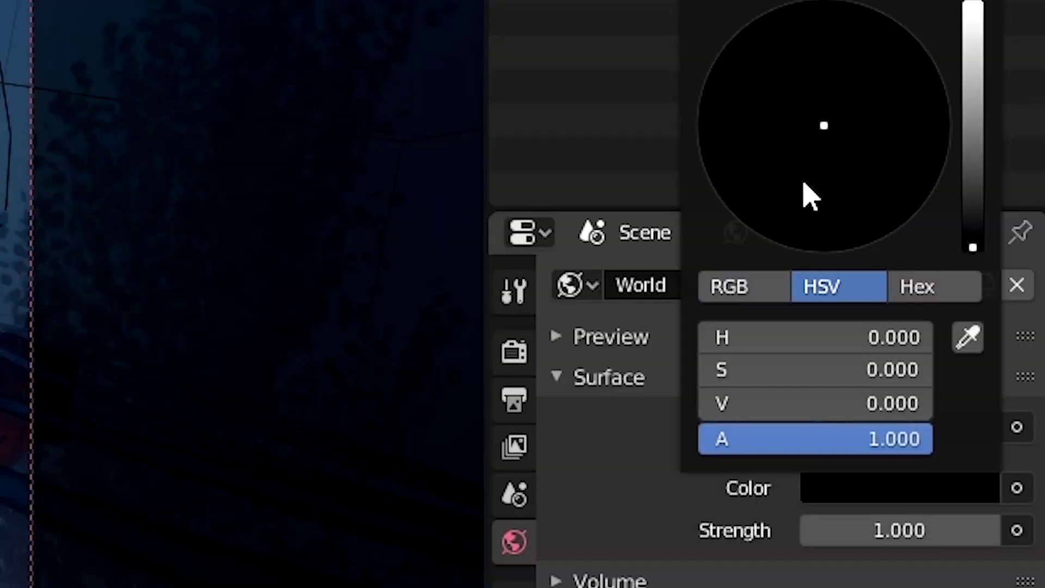
mouse_move(973, 248)
mouse_down()
mouse_move(973, 146)
mouse_move(973, 249)
mouse_up()
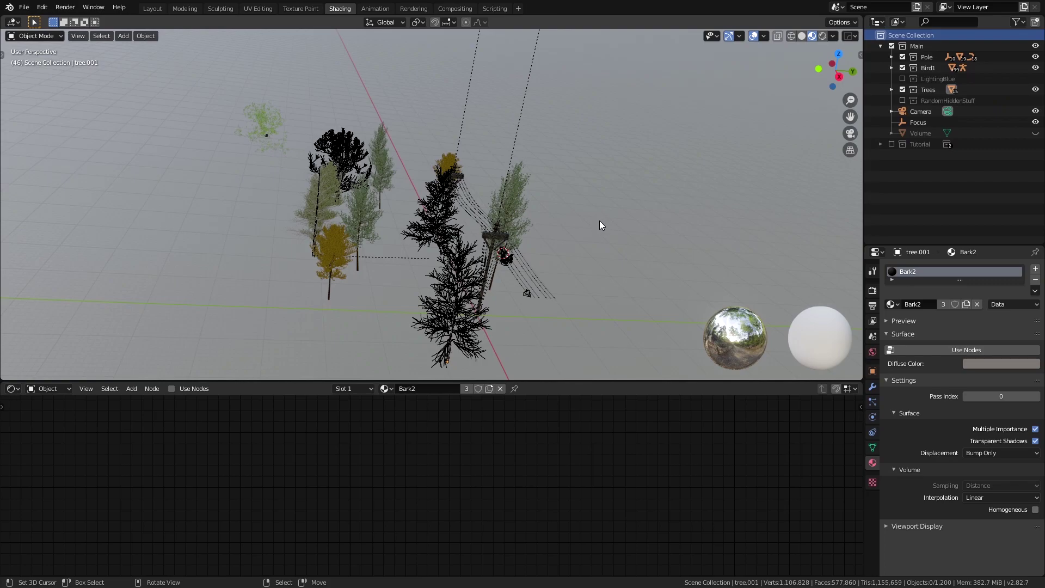
Step: Add a cube and scale it up uniformly by about 16.9 so it surrounds the pole and trees
key(shift+a)
mouse_move(590, 223)
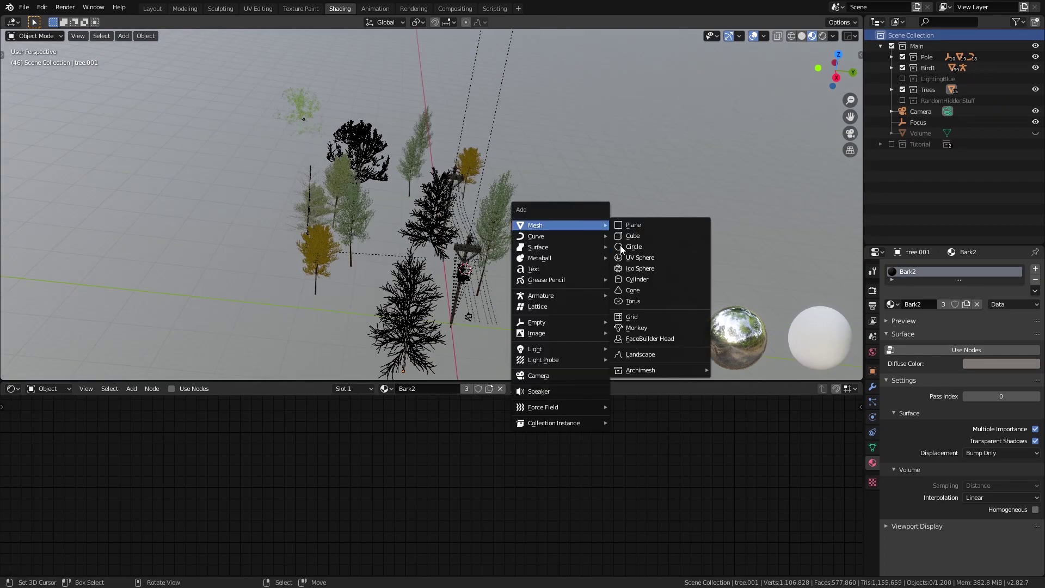
click(640, 237)
key(s)
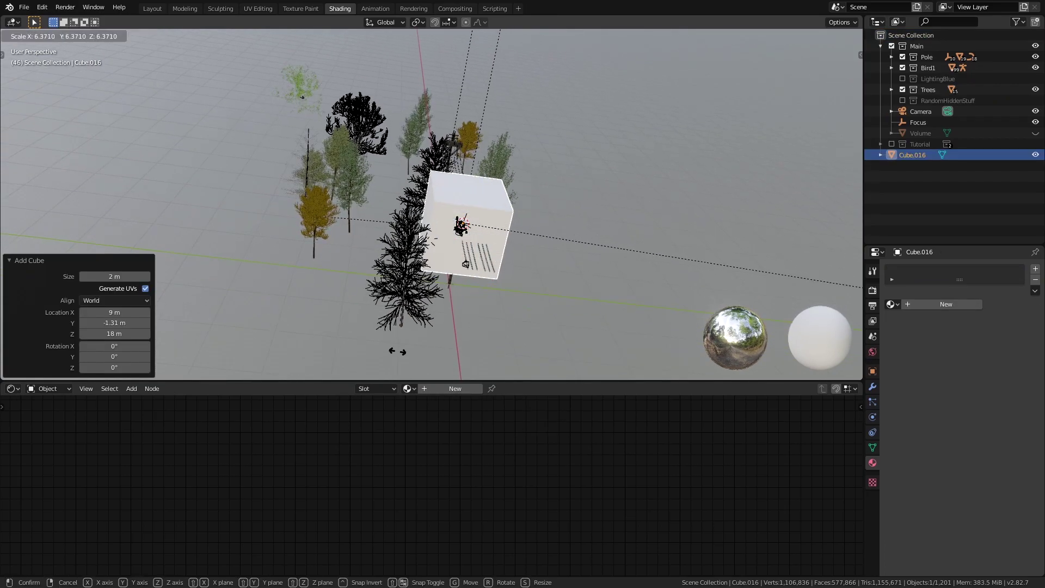
click(681, 182)
Step: Stretch the cube by about 2.39 along Y and about 5.2 along X to enclose the whole scene
scroll(681, 182, down, 3)
key(s)
key(y)
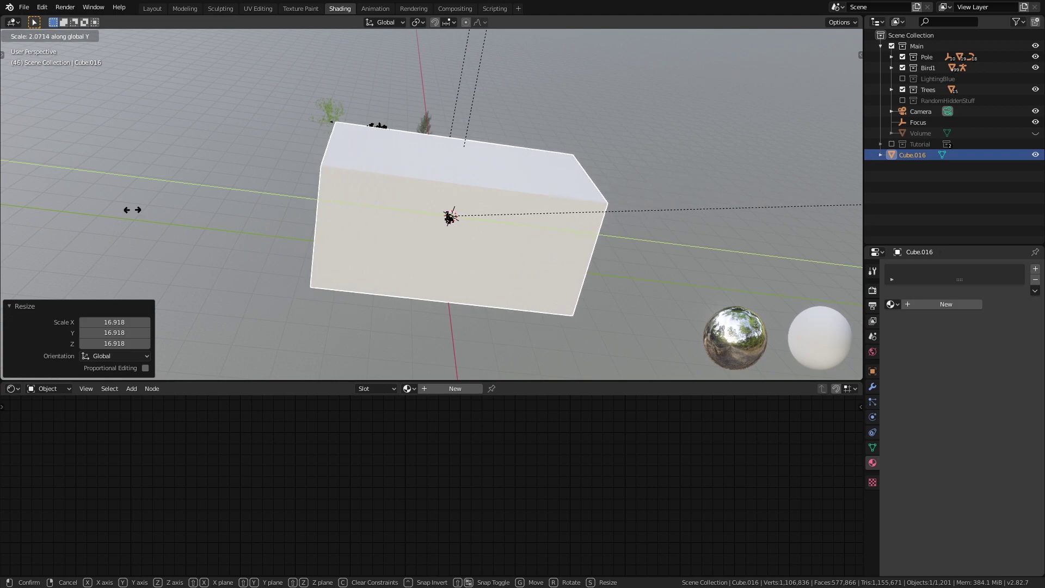
click(138, 182)
middle_drag(430, 188, 530, 203)
key(s)
key(x)
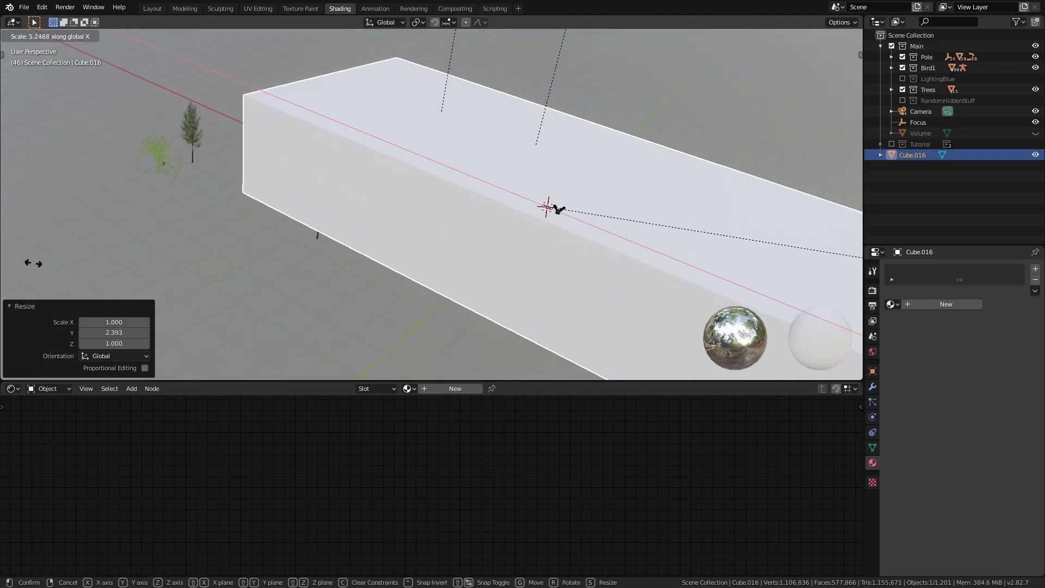
click(22, 265)
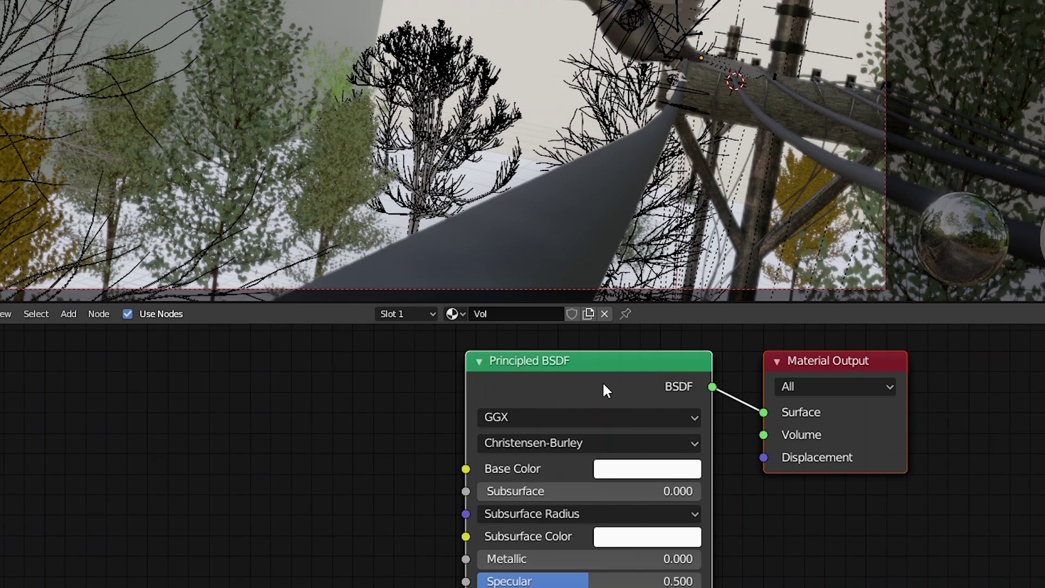
Step: Replace the Vol material's Principled BSDF with a Principled Volume node connected to the Material Output's Volume input
click(631, 403)
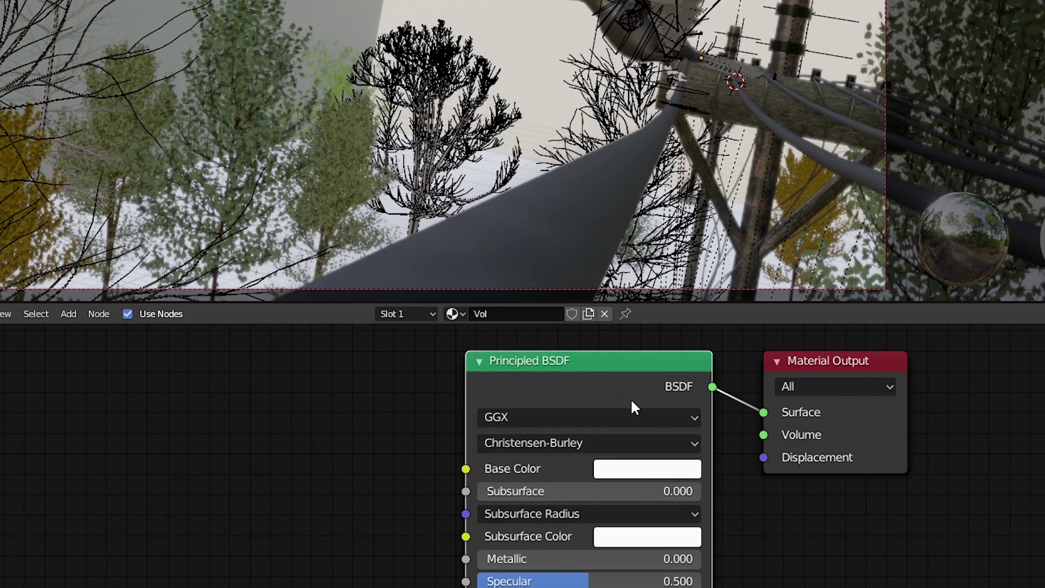
key(Delete)
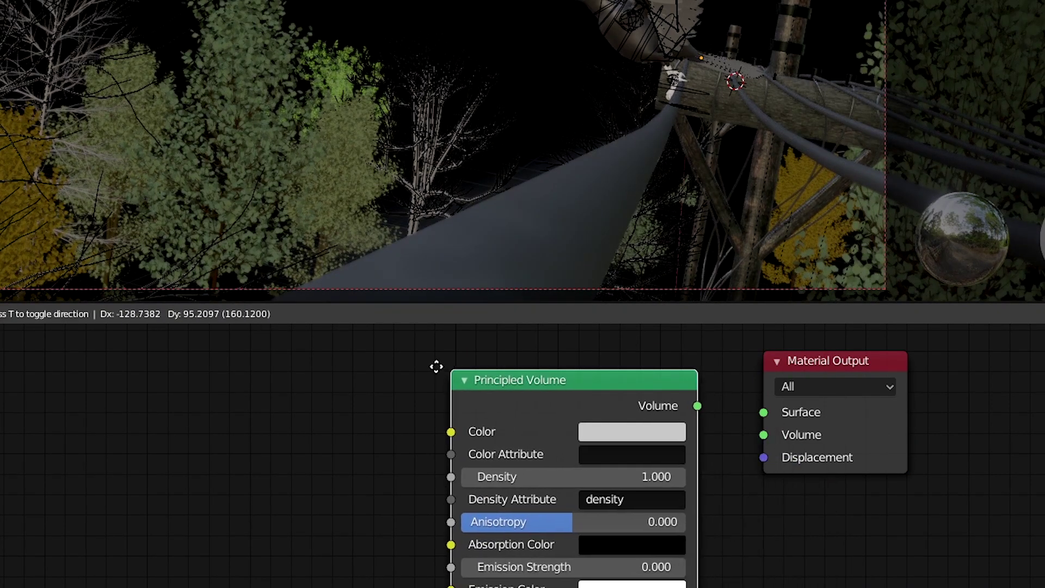
click(422, 364)
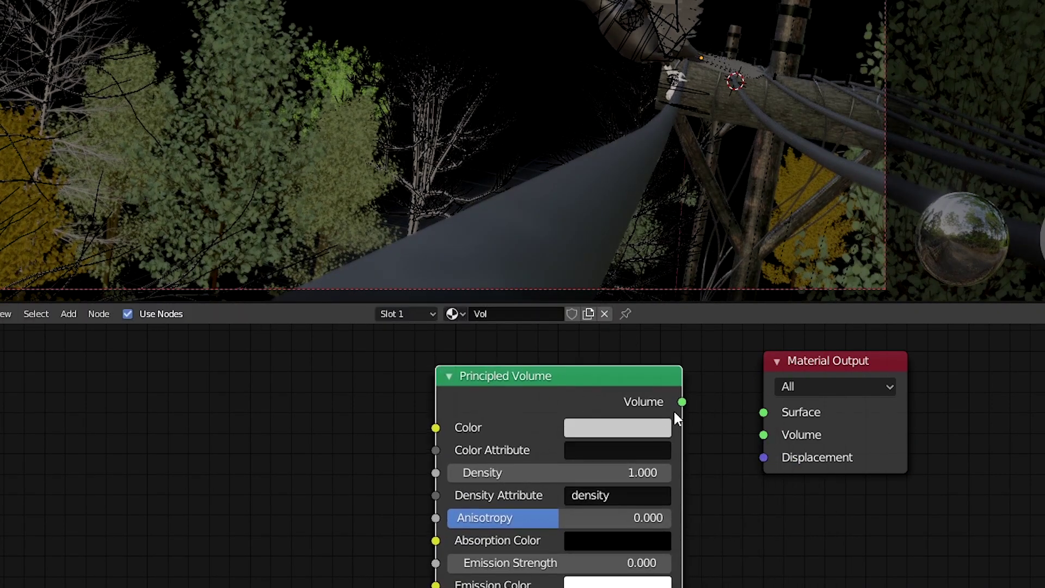
drag(682, 402, 756, 441)
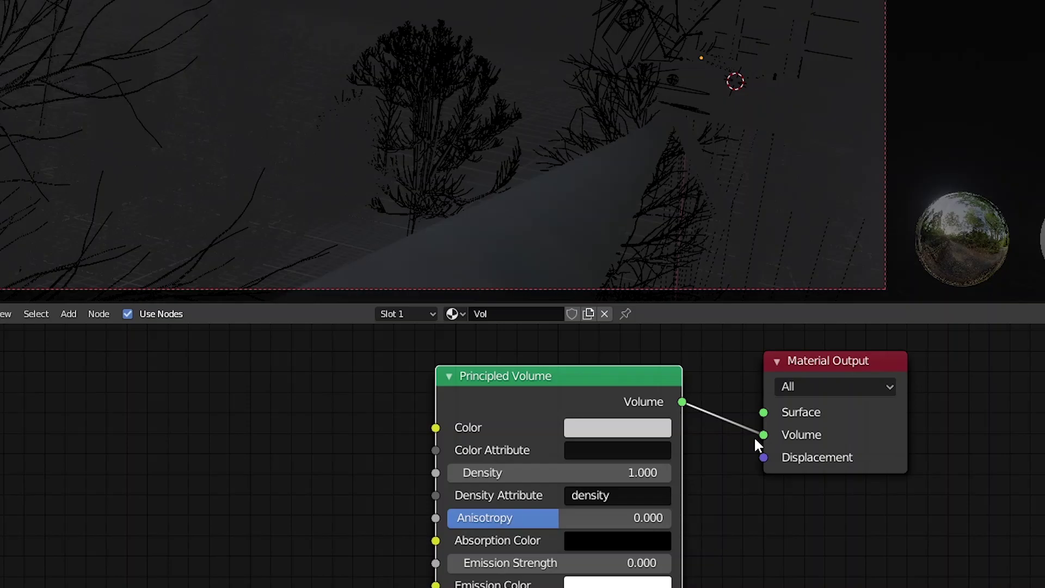
Step: Set the Principled Volume's density to 0.03 and its anisotropy to 0.5
scroll(646, 433, up, 2)
click(655, 434)
text(0)
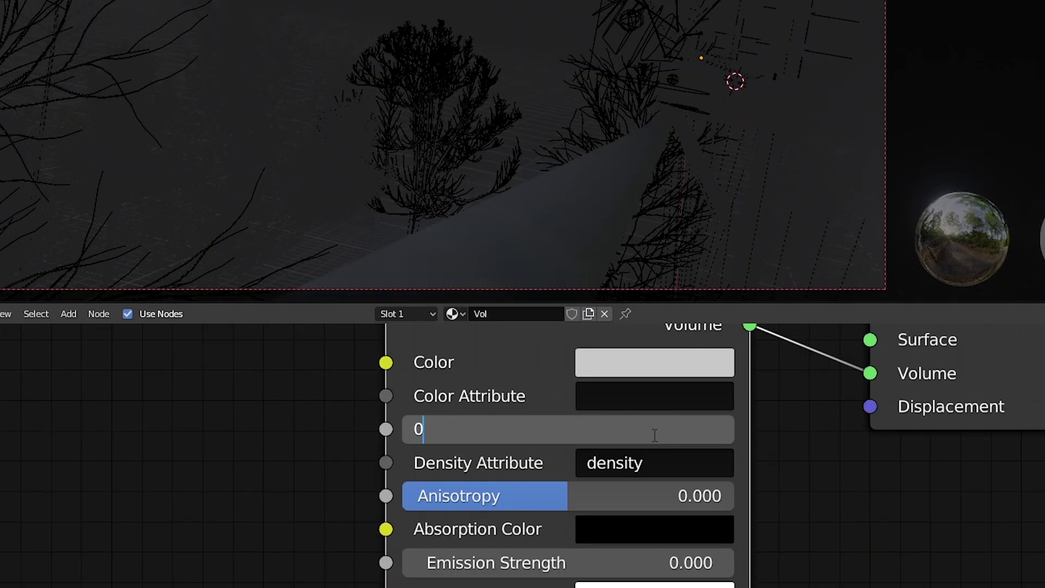
text(.03)
key(Return)
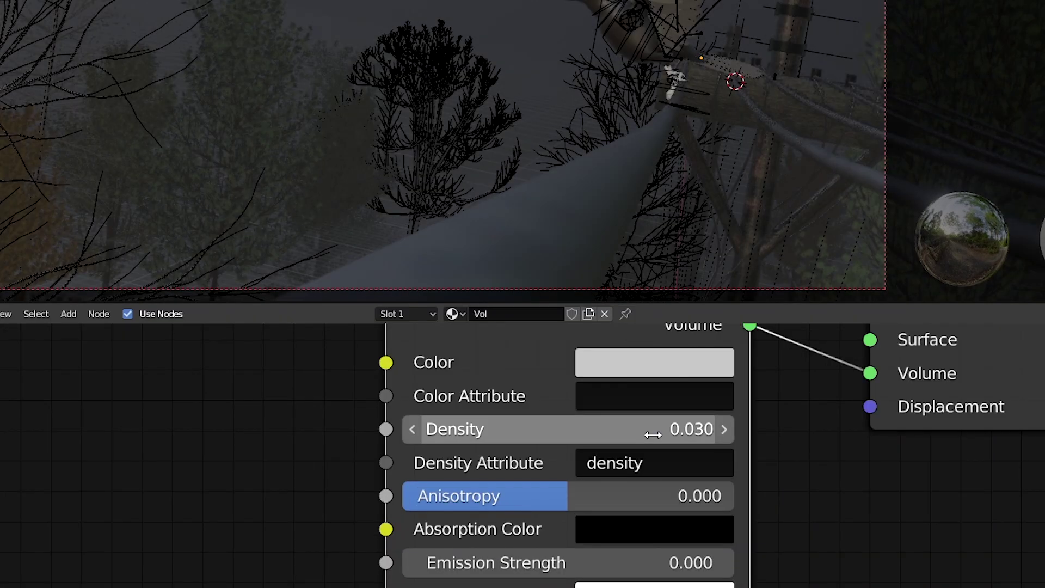
click(579, 504)
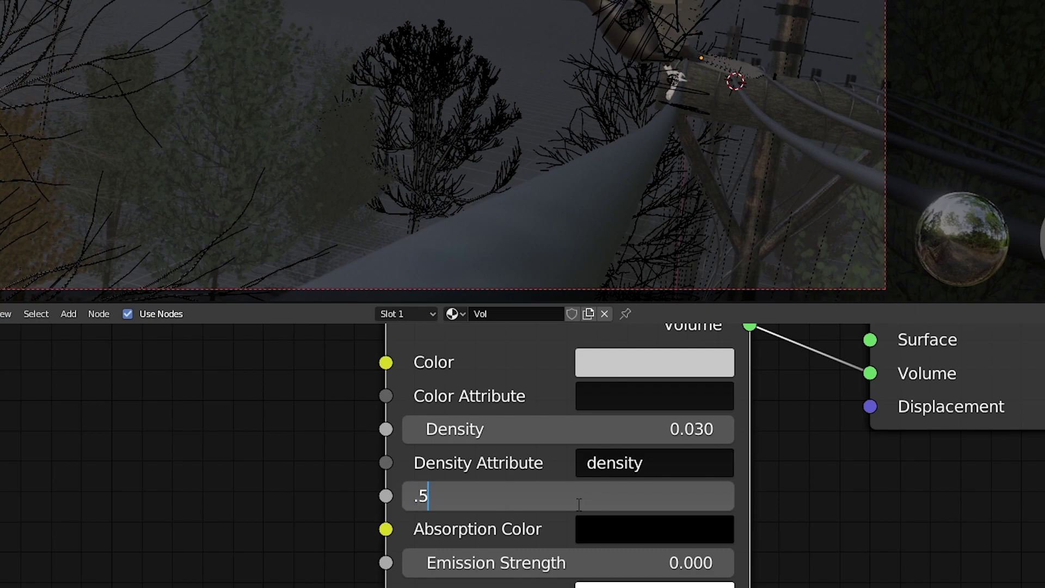
key(Return)
scroll(697, 495, down, 1)
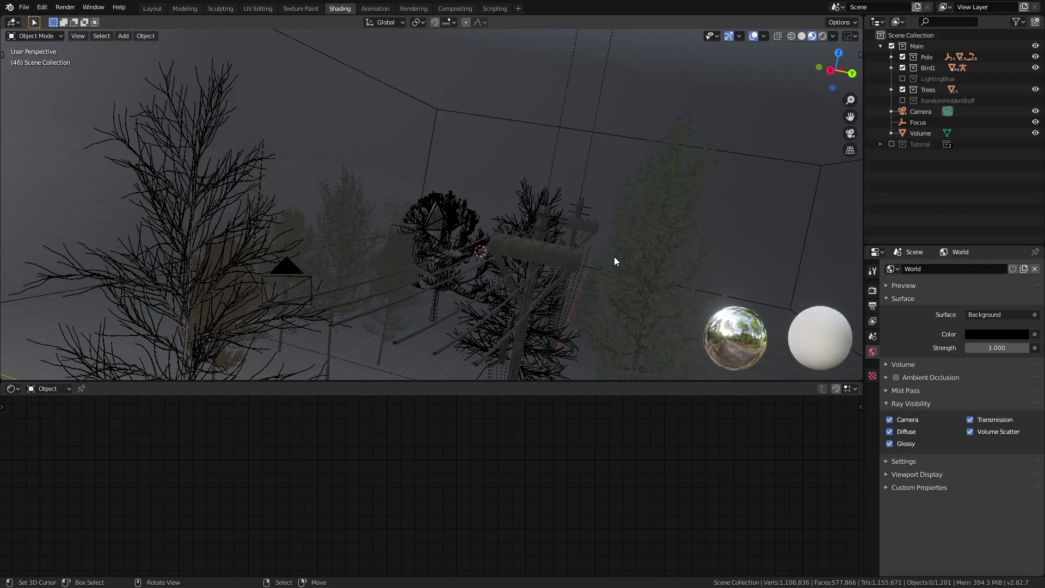
Step: Select the cyan area light behind the trees, check it from the camera and around the scene, and open the light settings
key(KP_0)
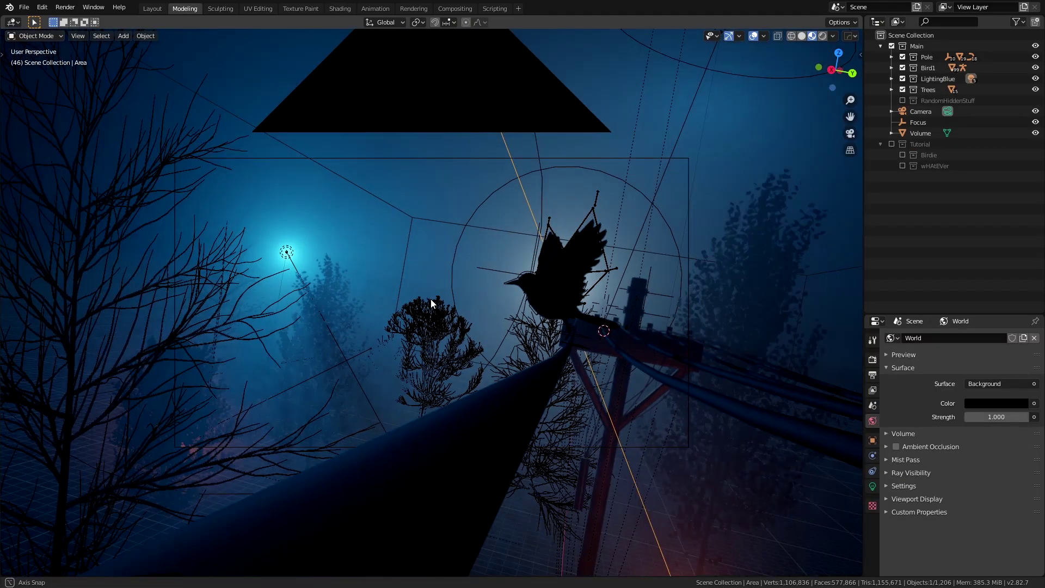
middle_drag(432, 303, 326, 218)
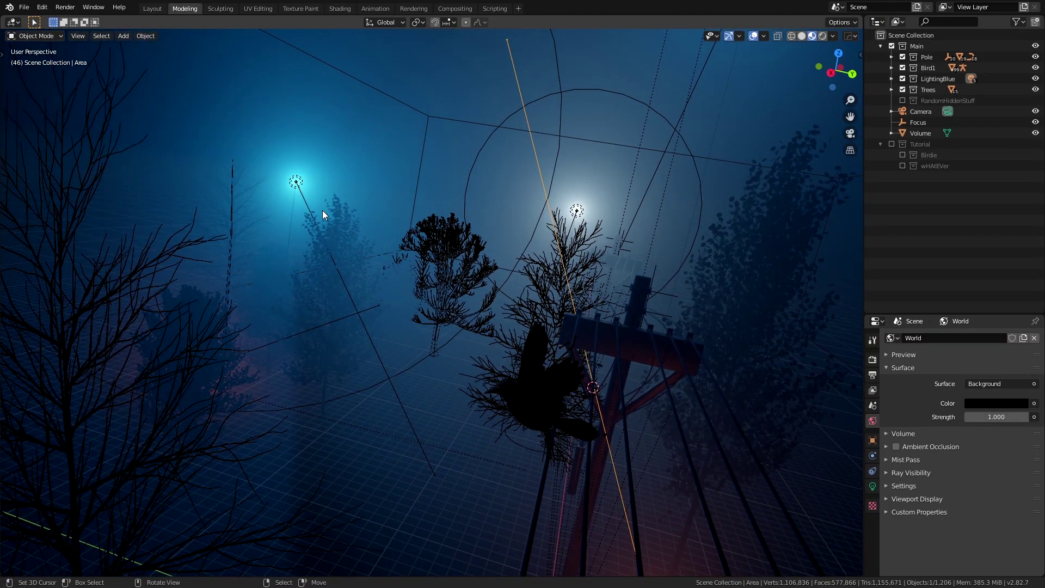
click(322, 212)
key(KP_0)
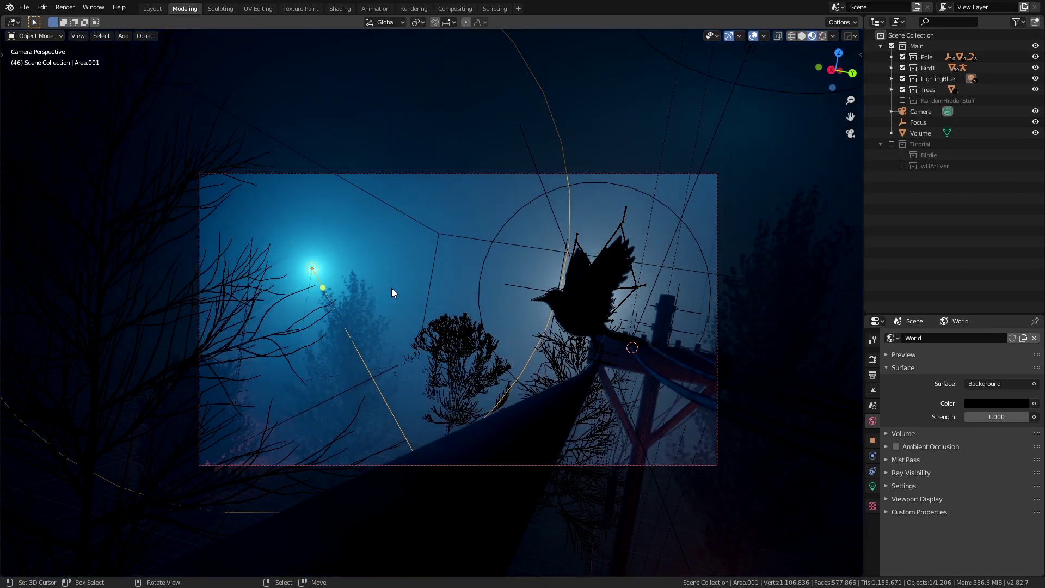
middle_drag(391, 293, 572, 370)
key(KP_Divide)
click(873, 486)
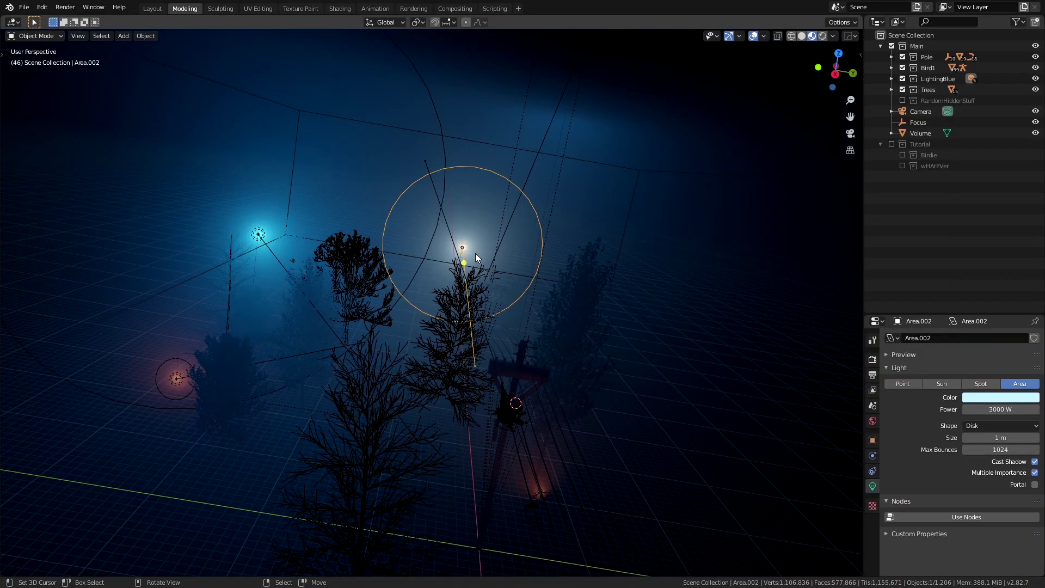
Step: Examine the color and settings of the white disk area light behind the bird, including its effect from the camera
key(KP_Decimal)
middle_drag(492, 296, 513, 301)
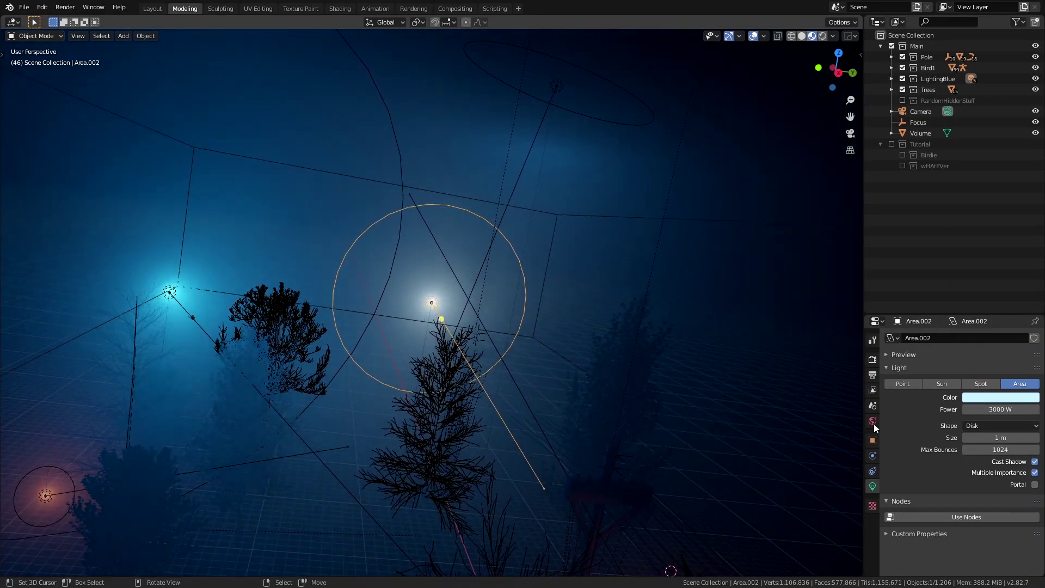
click(985, 401)
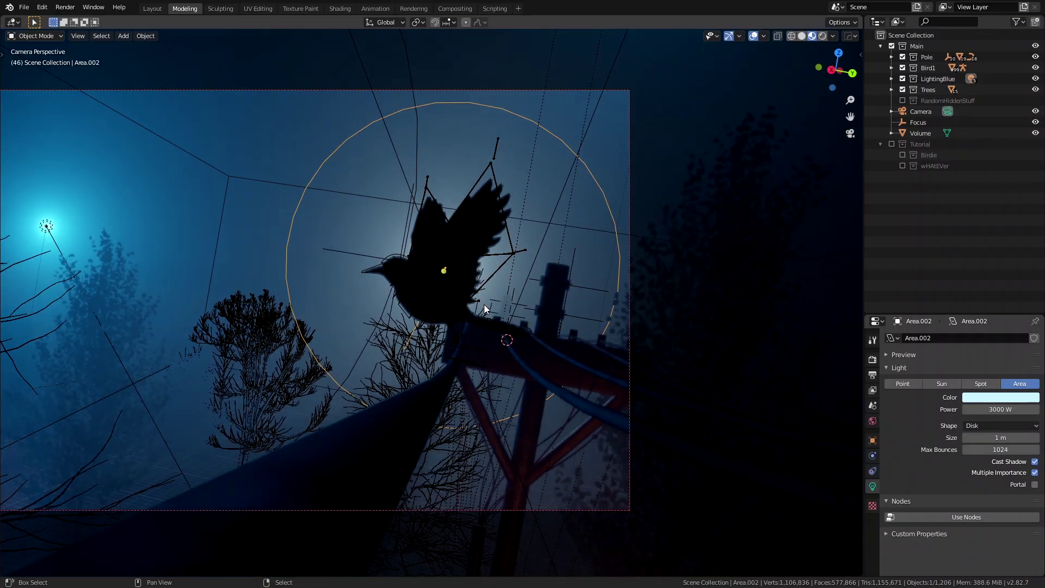
shift+middle_drag(485, 309, 526, 322)
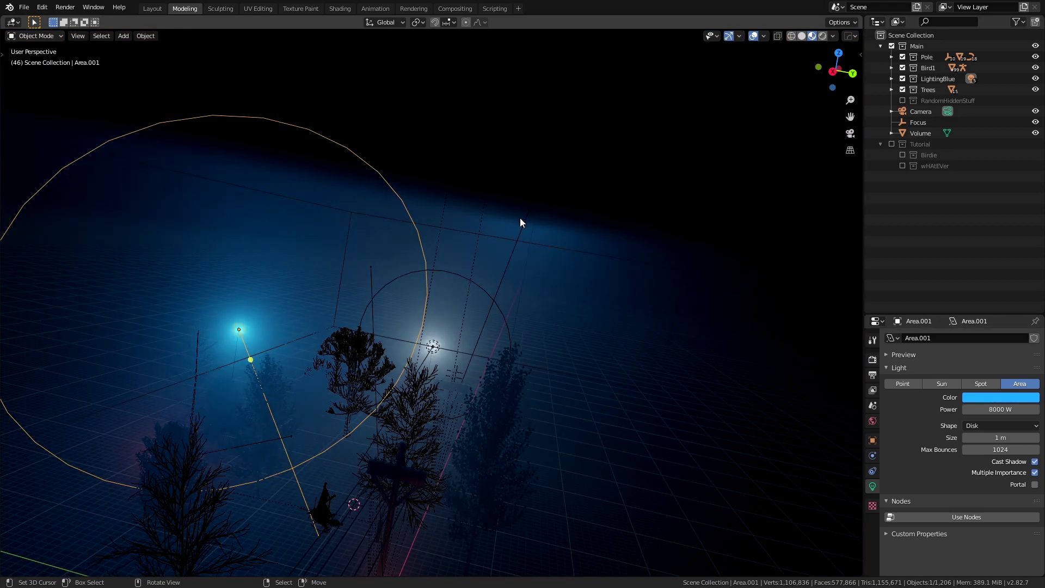
Step: Select the blue area light high above the pole and examine its color, power and shape options
middle_drag(521, 218, 534, 191)
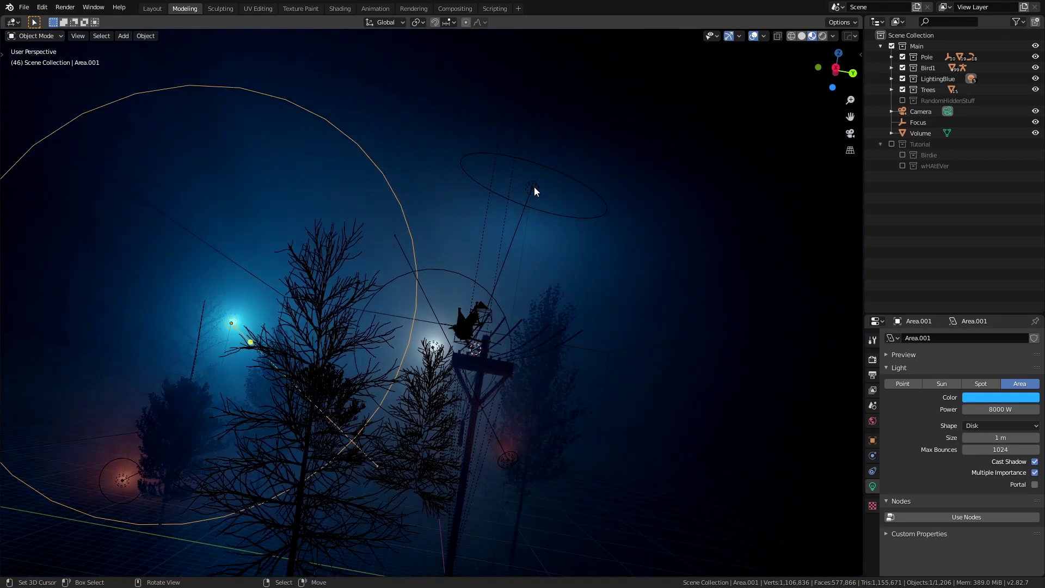
click(534, 187)
key(KP_Decimal)
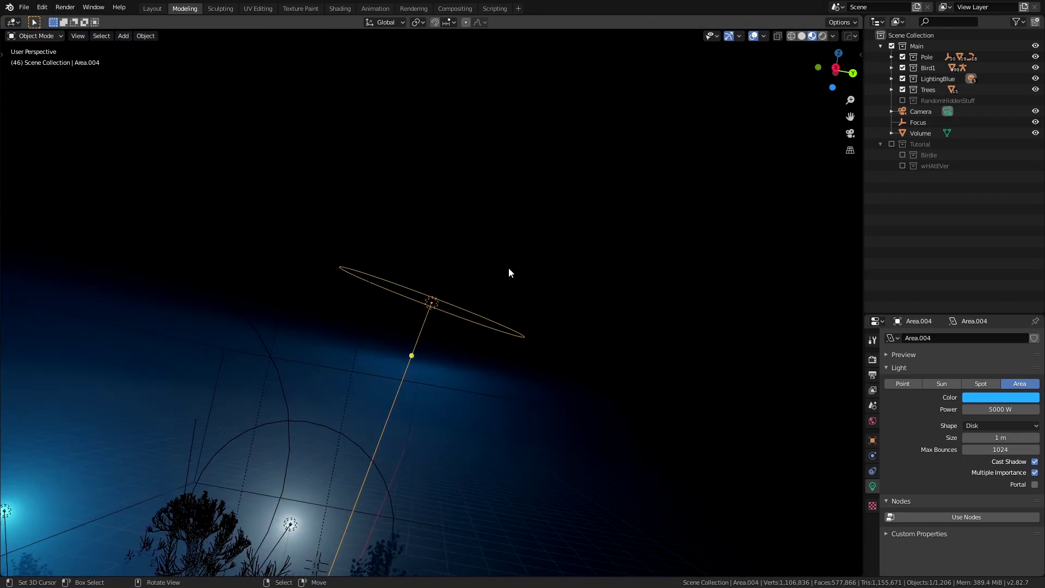
middle_drag(509, 270, 564, 285)
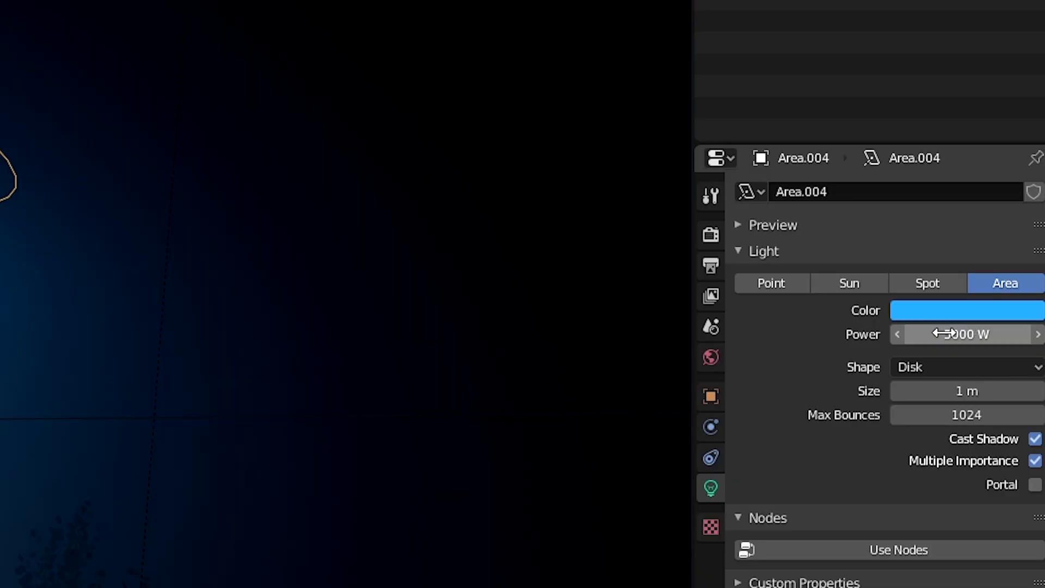
click(923, 365)
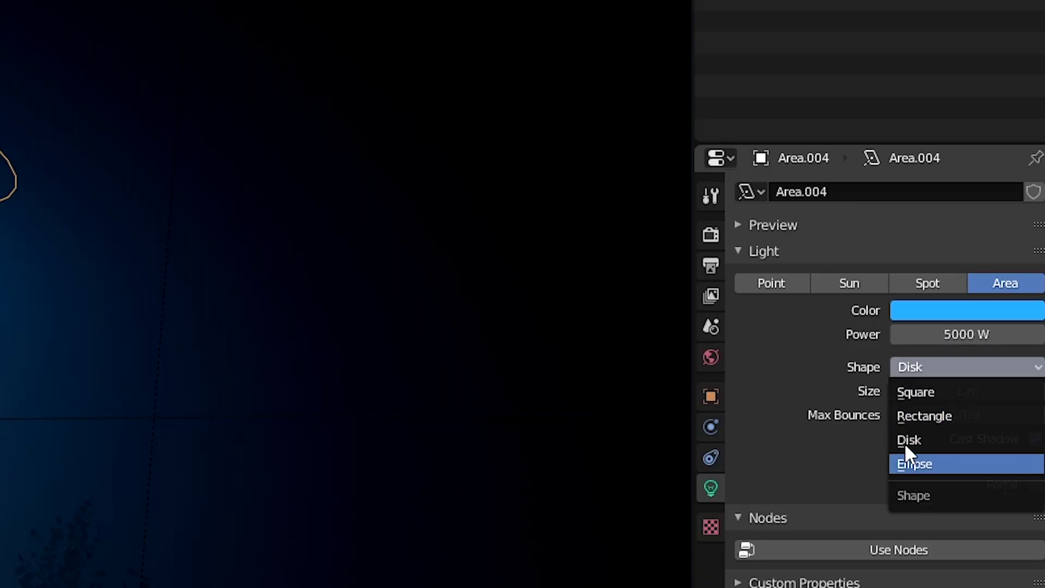
Step: Examine the orange lighting on the pole's underside, then select the orange area light near the background trees and frame it
shift+middle_drag(585, 314, 528, 204)
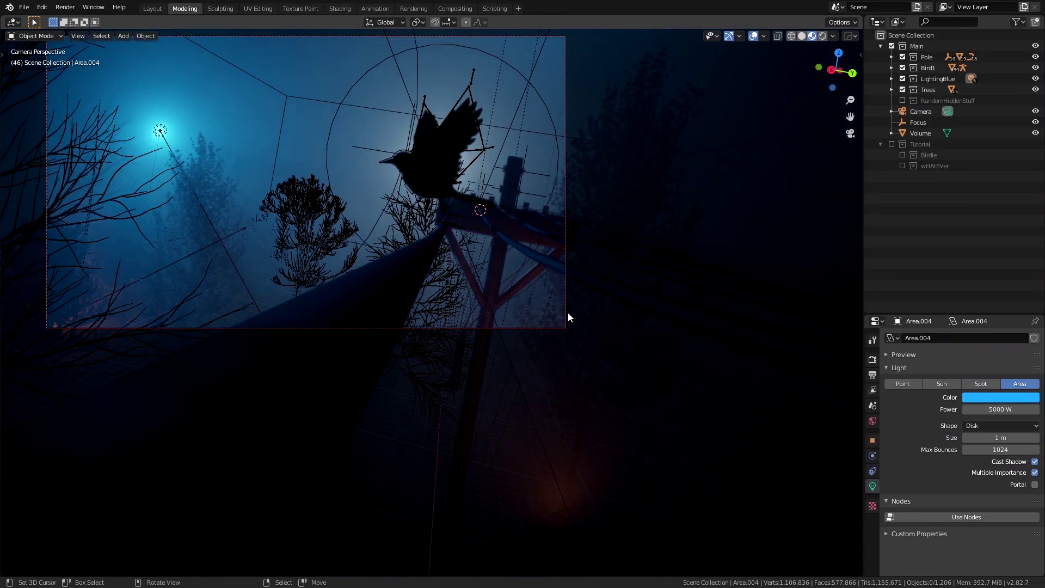
scroll(570, 319, up, 3)
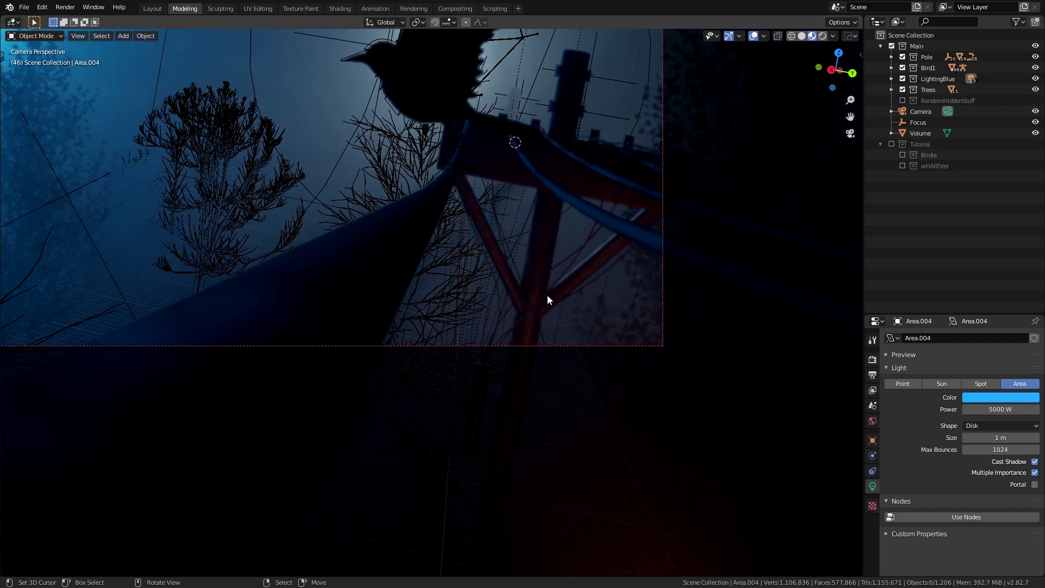
scroll(548, 295, up, 2)
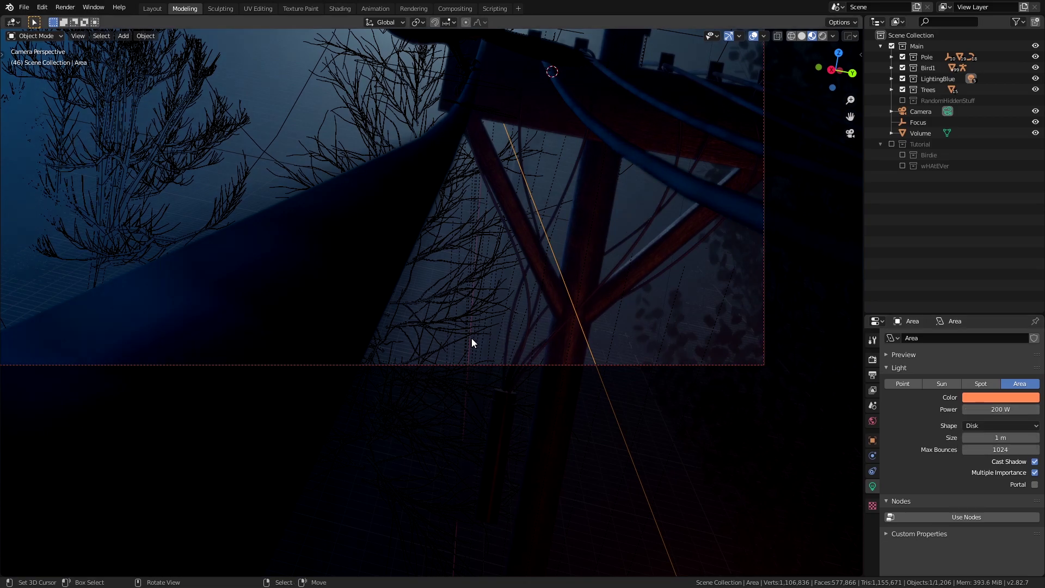
scroll(473, 340, down, 2)
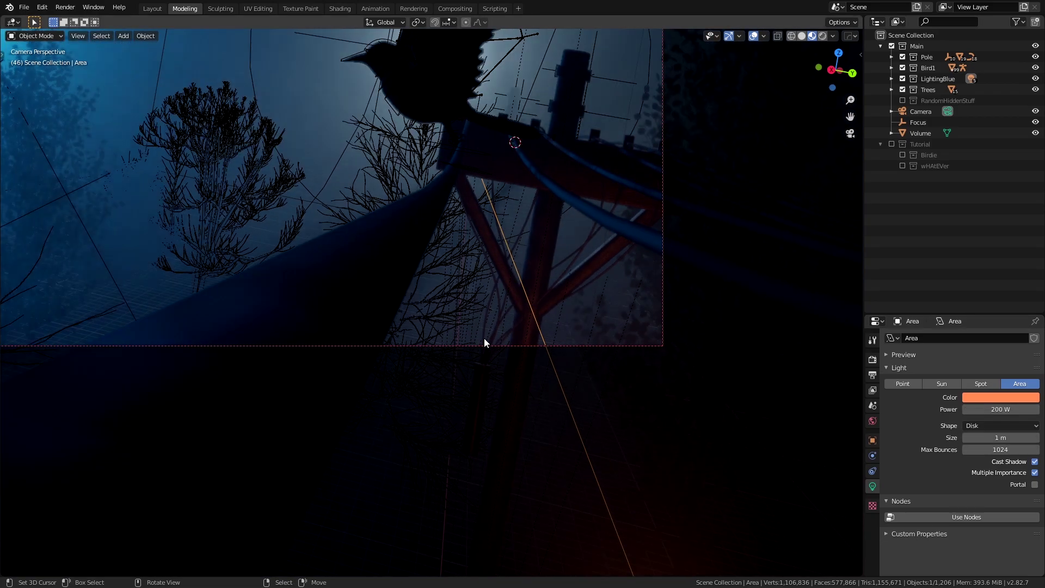
shift+middle_drag(567, 366, 771, 392)
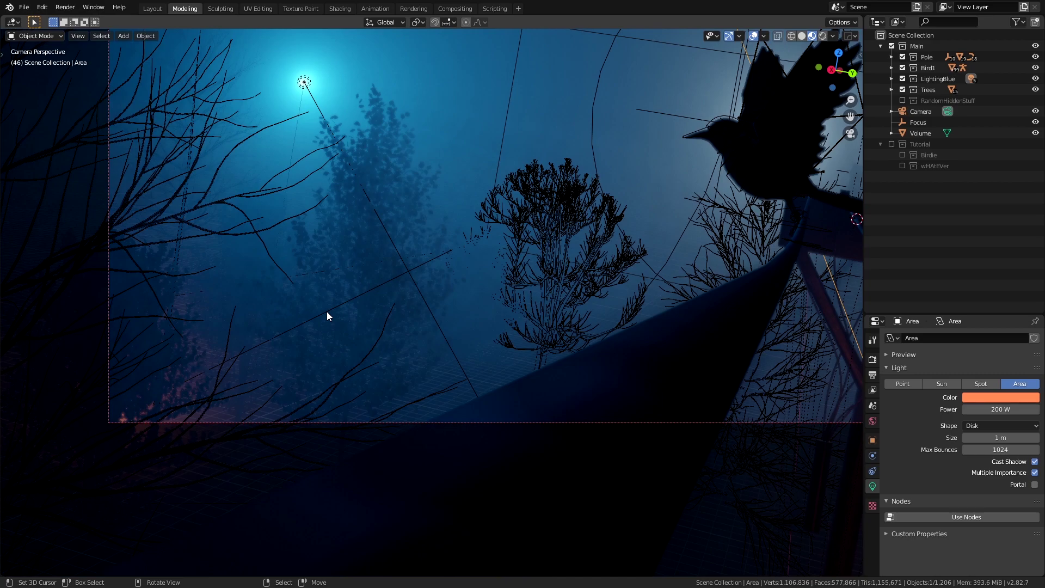
click(327, 315)
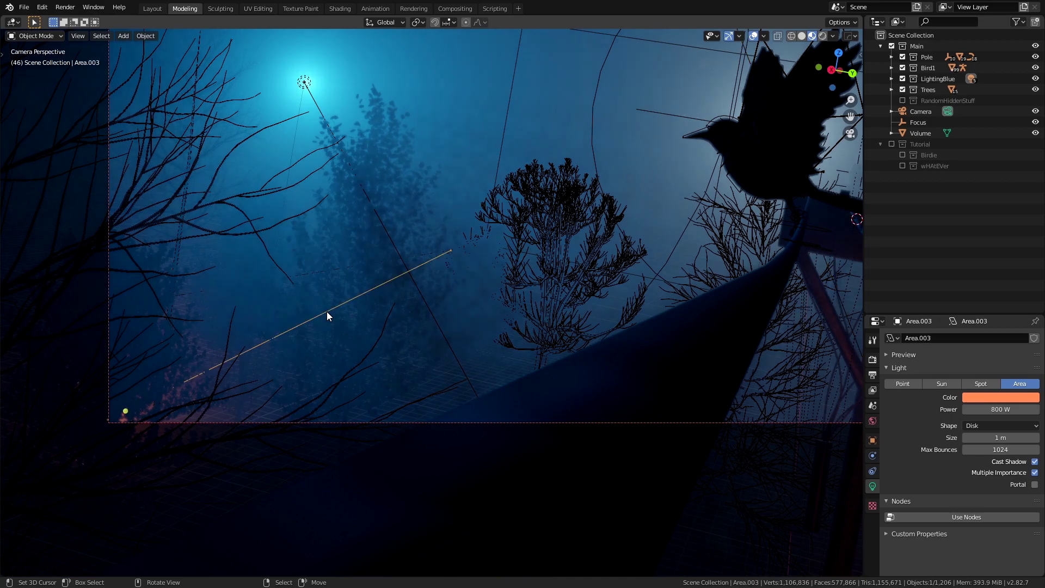
key(KP_Decimal)
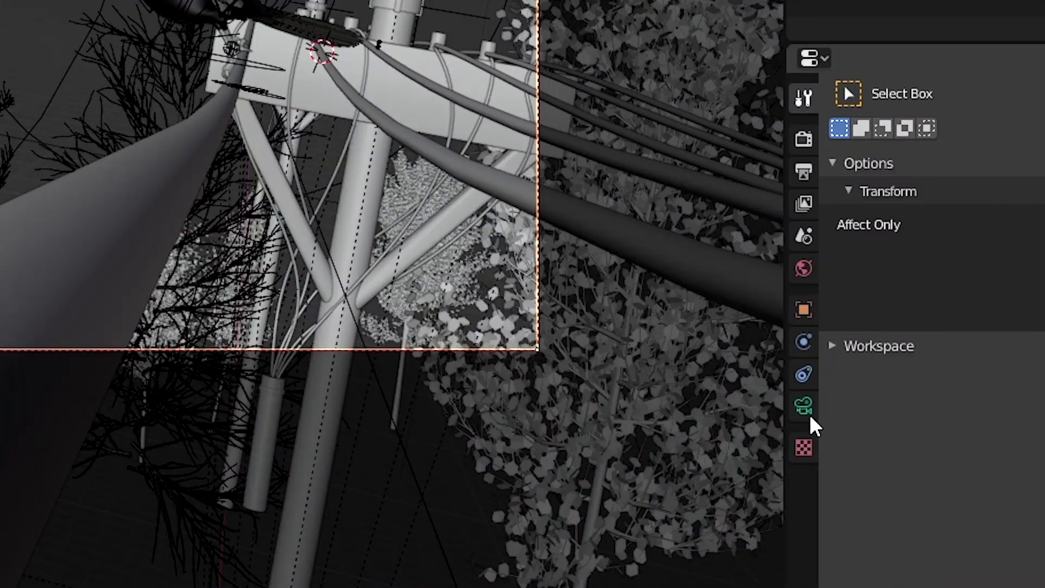
Step: Enable Depth of Field in the camera's settings
click(804, 406)
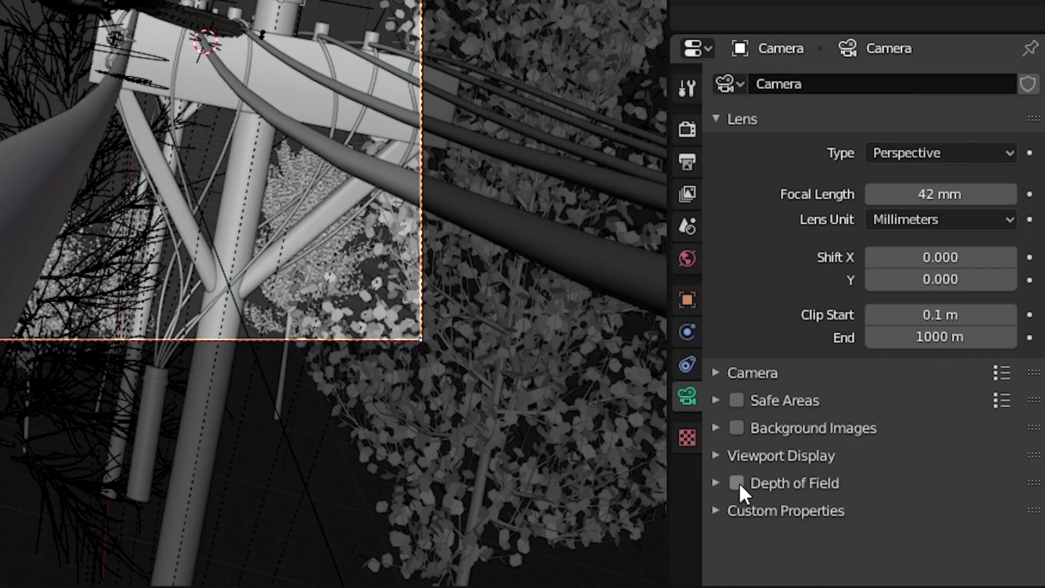
click(737, 482)
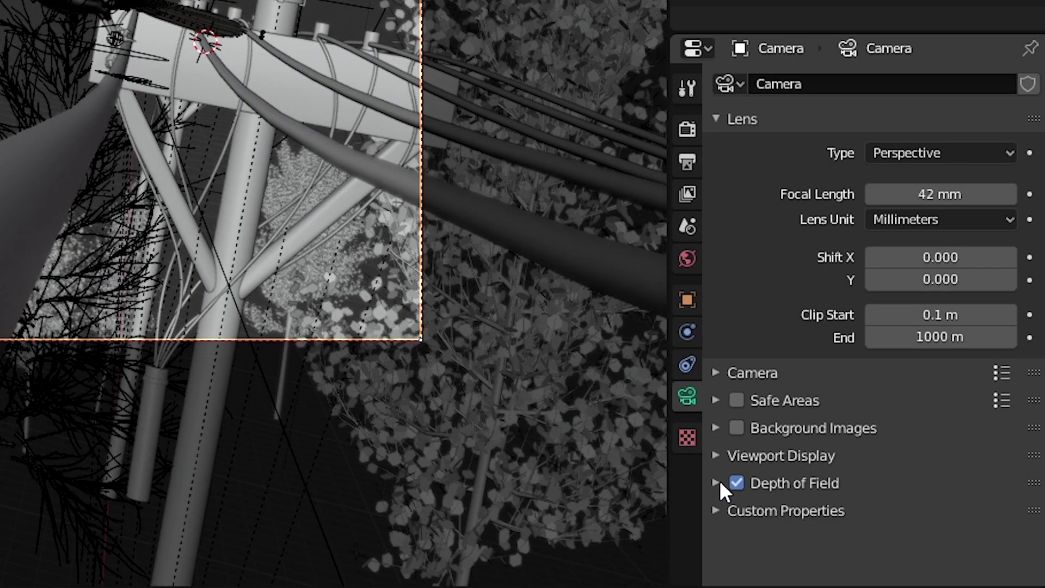
Step: Set snapping to Vertex and move the empty onto the bird's head as the focus point
click(717, 482)
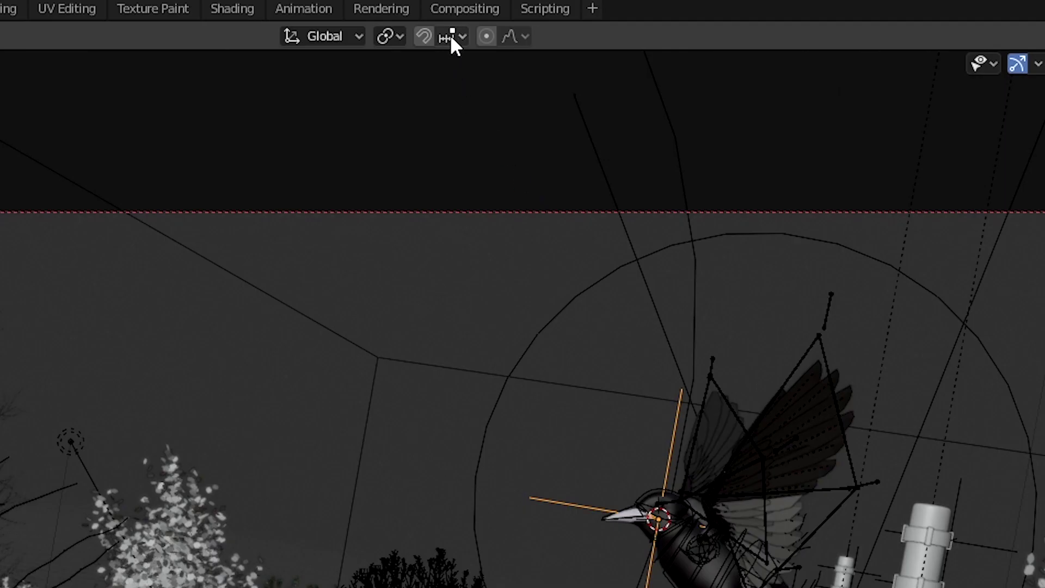
click(448, 22)
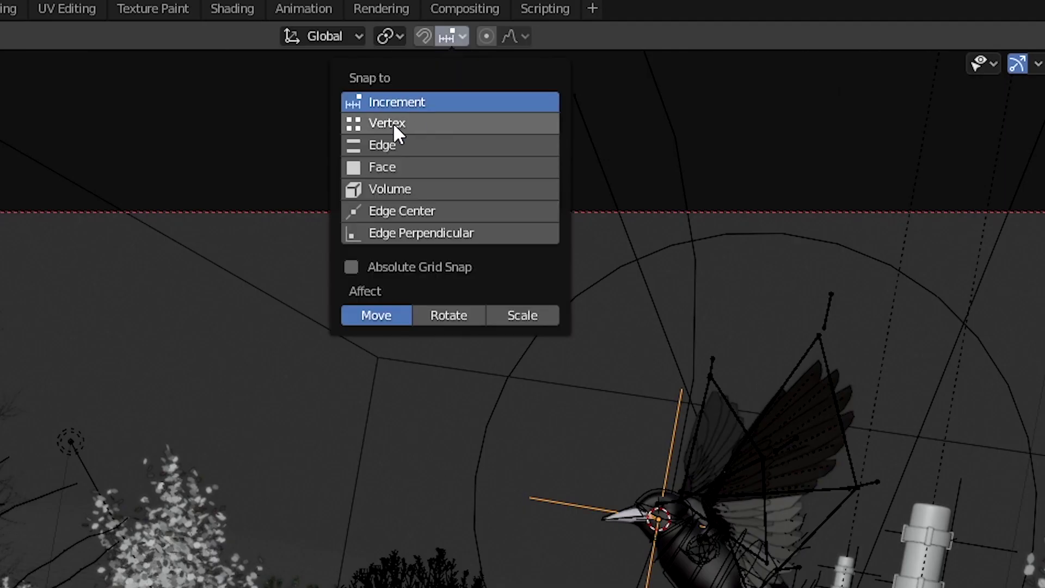
click(412, 123)
key(g)
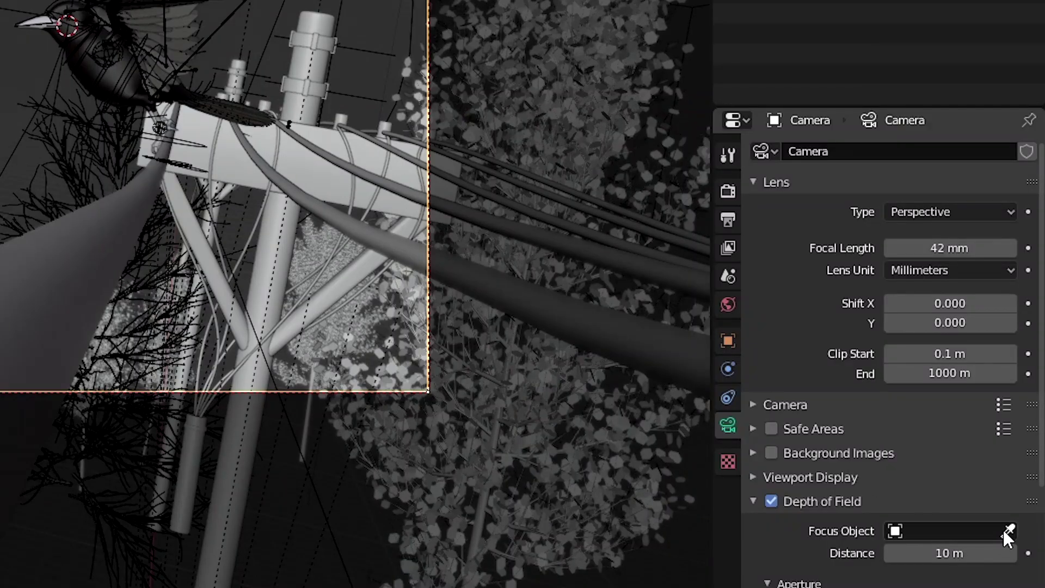
Step: Assign the empty as the camera's Depth of Field focus object and set the F-Stop to 1.4
click(1024, 544)
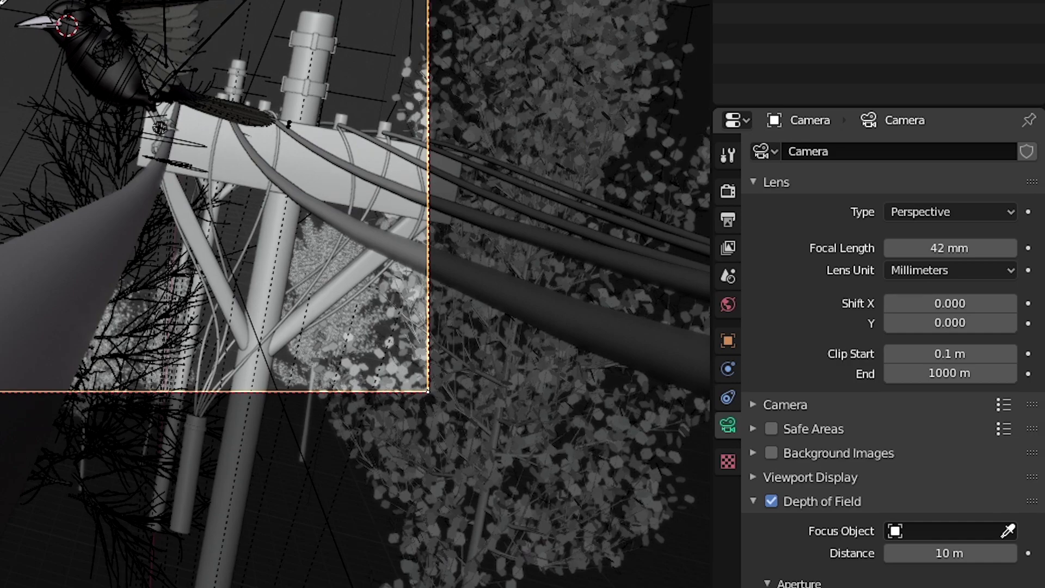
click(2, 4)
scroll(863, 493, down, 3)
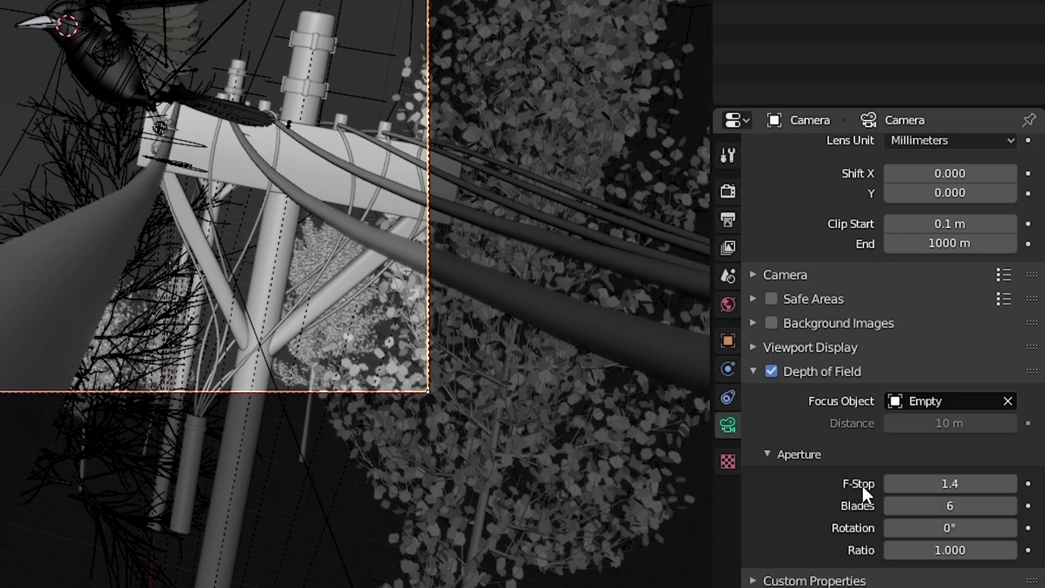
click(961, 488)
text(1.4)
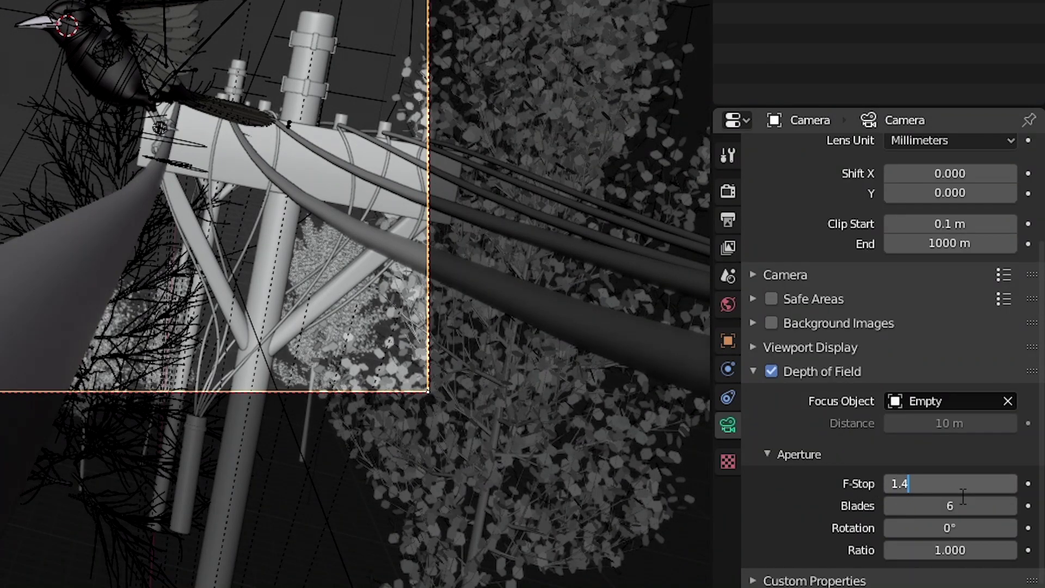
click(950, 504)
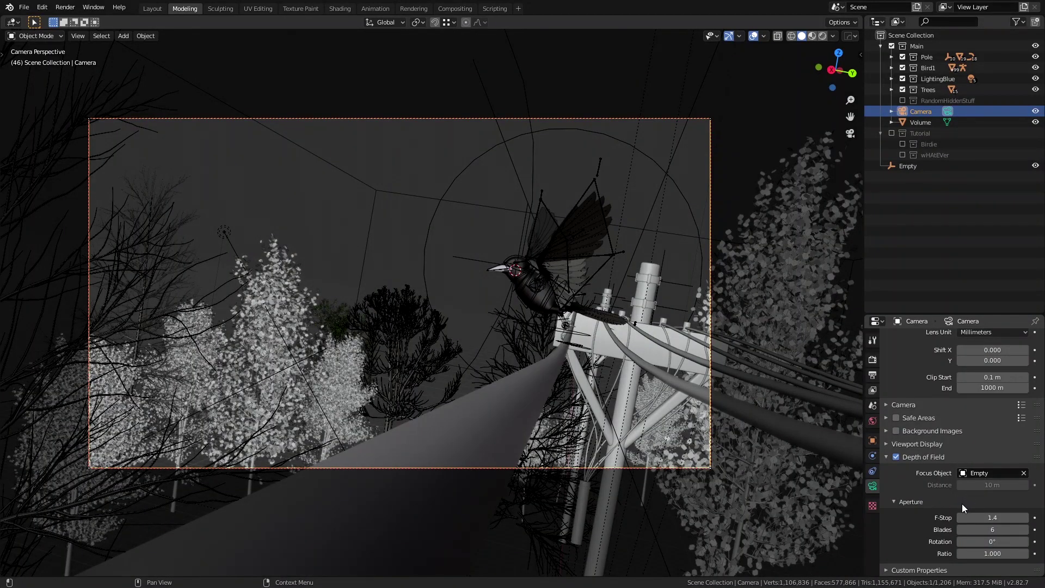
Step: Set the camera's focal length to 42 mm and start rendering the image
scroll(935, 371, up, 3)
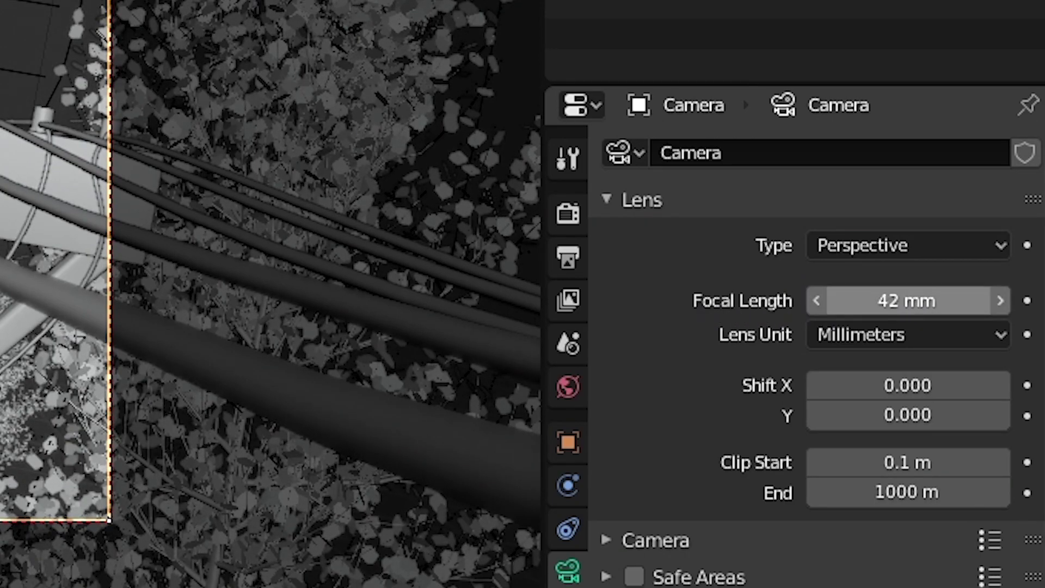
click(903, 304)
text(42)
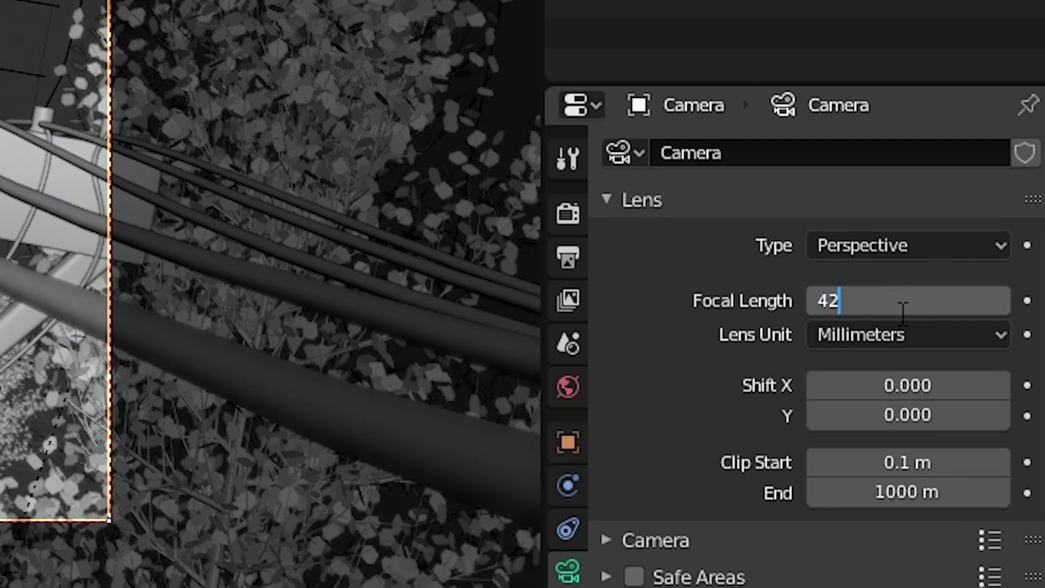
text(mm)
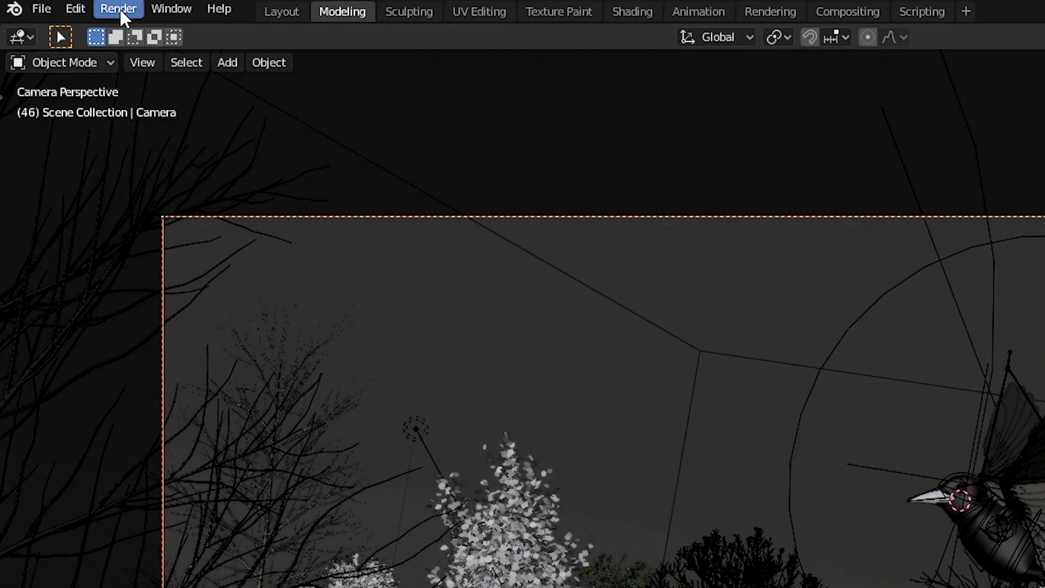
click(119, 9)
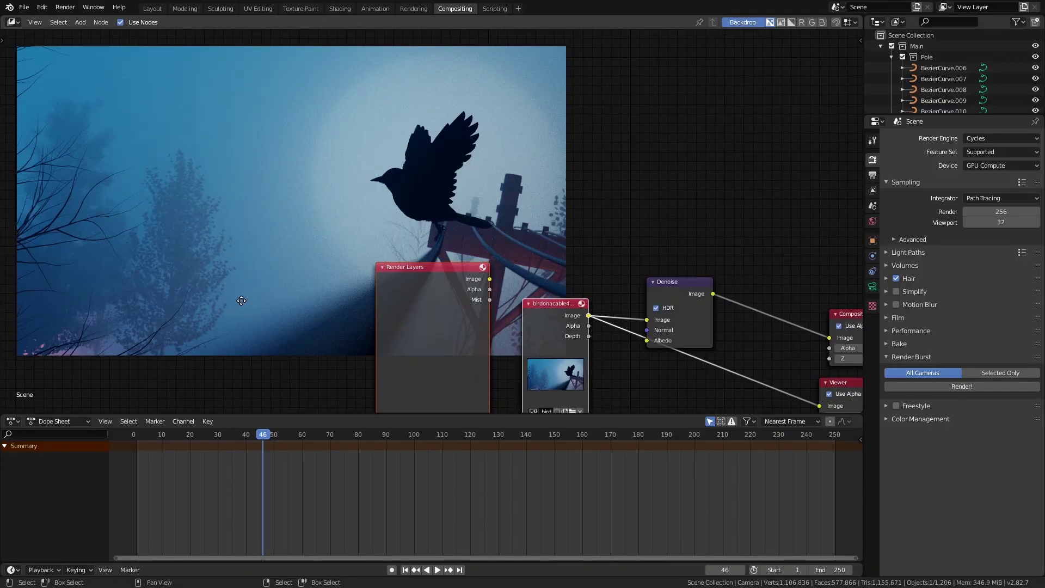
Step: In the compositor, remove the Render Layers node and connect the Denoise node's image output to the Viewer node
middle_drag(700, 294, 668, 299)
click(668, 299)
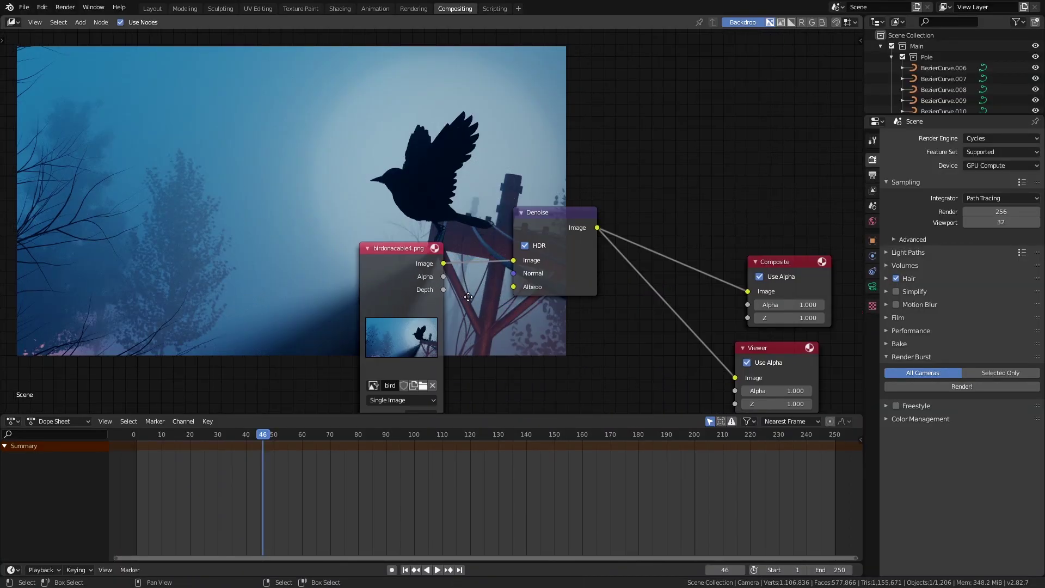
middle_drag(468, 296, 641, 310)
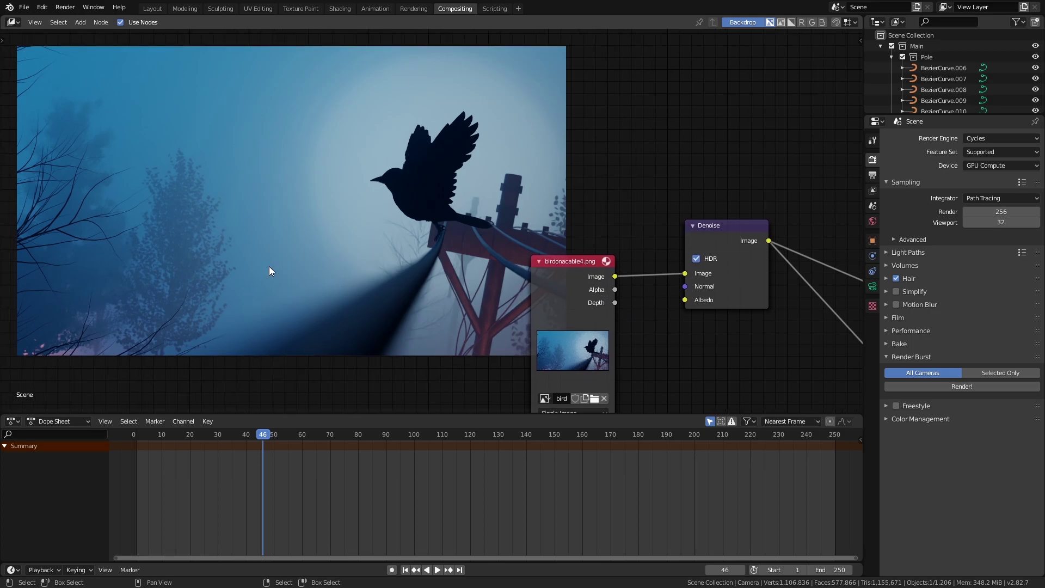
middle_drag(501, 336, 208, 299)
scroll(433, 316, down, 2)
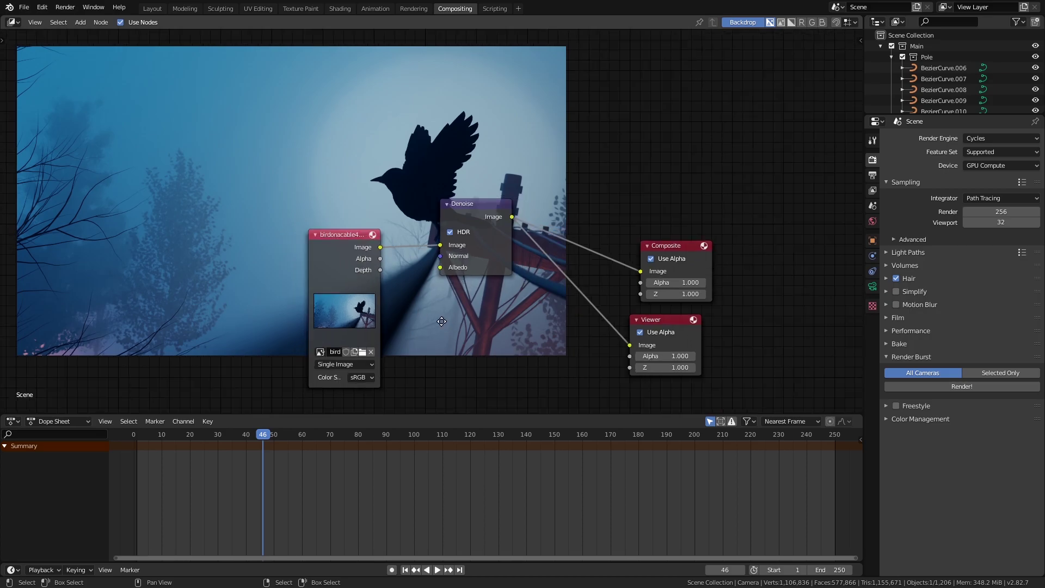
middle_drag(445, 322, 384, 337)
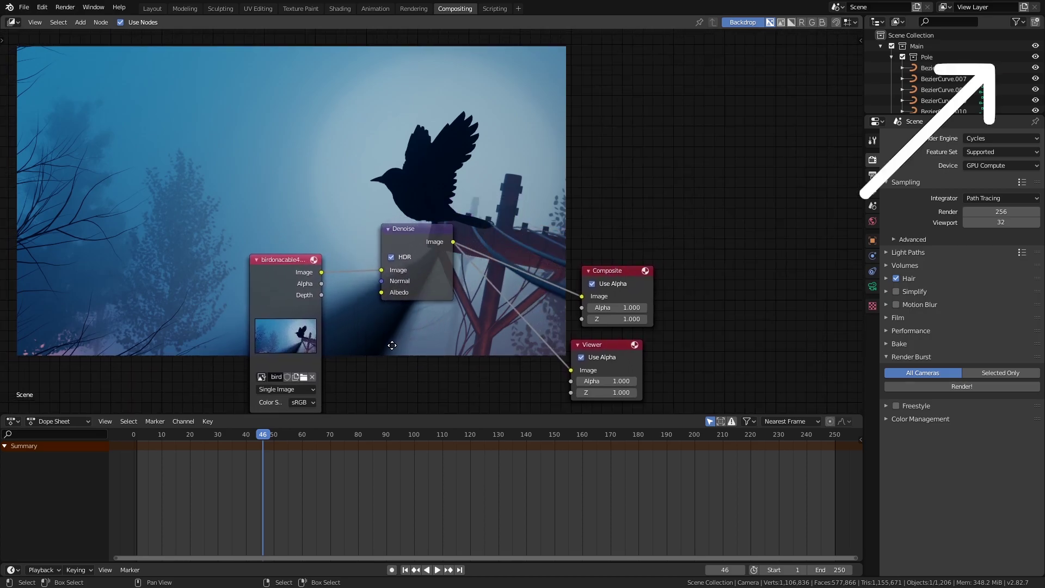